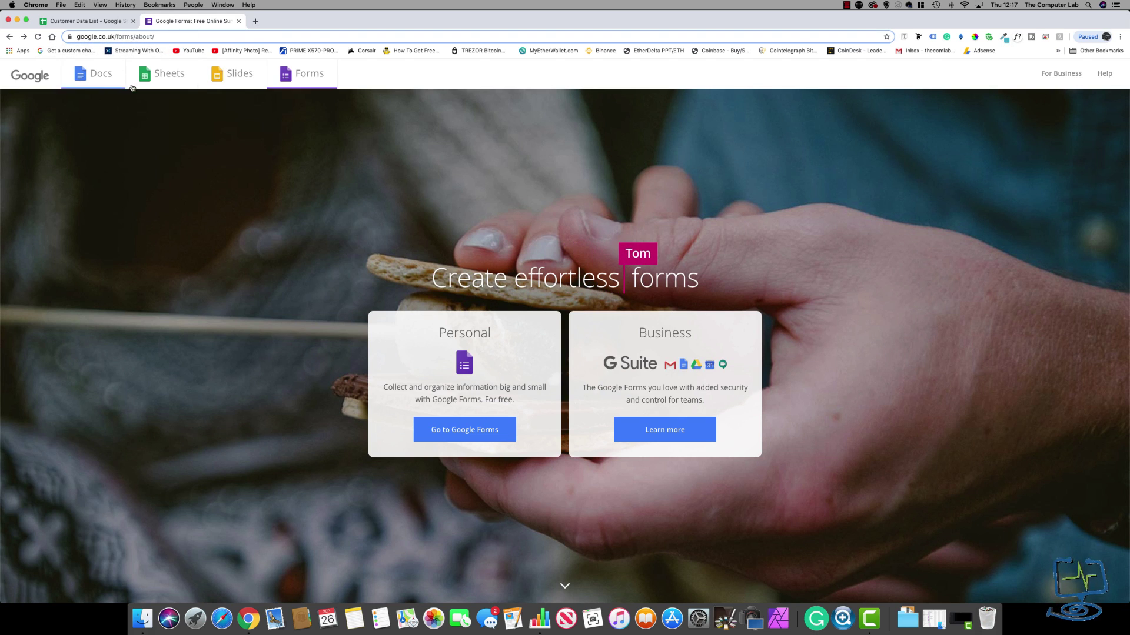
# Glance at the Customer Data List sheet, then go to the Google Forms home page
pyautogui.click(78, 24)
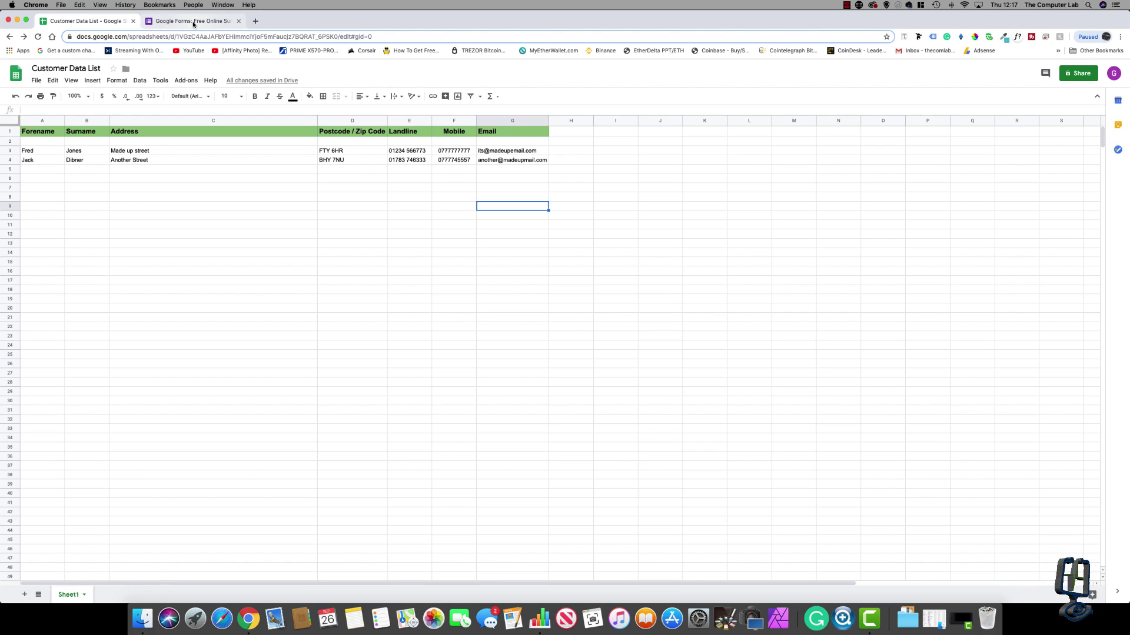
pyautogui.click(193, 22)
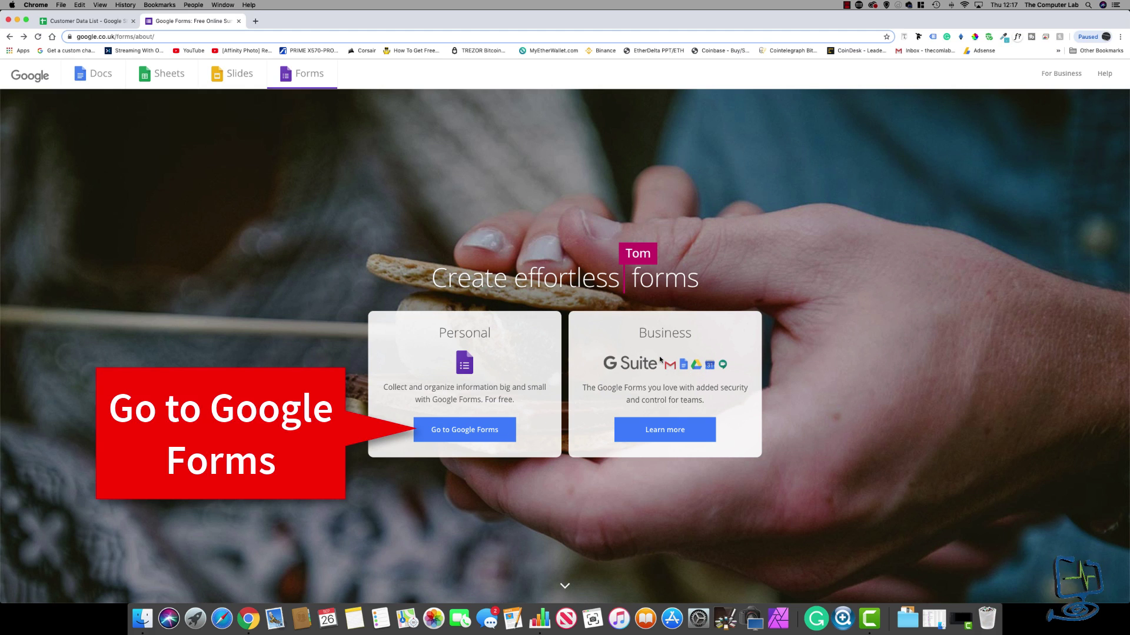
pyautogui.click(468, 435)
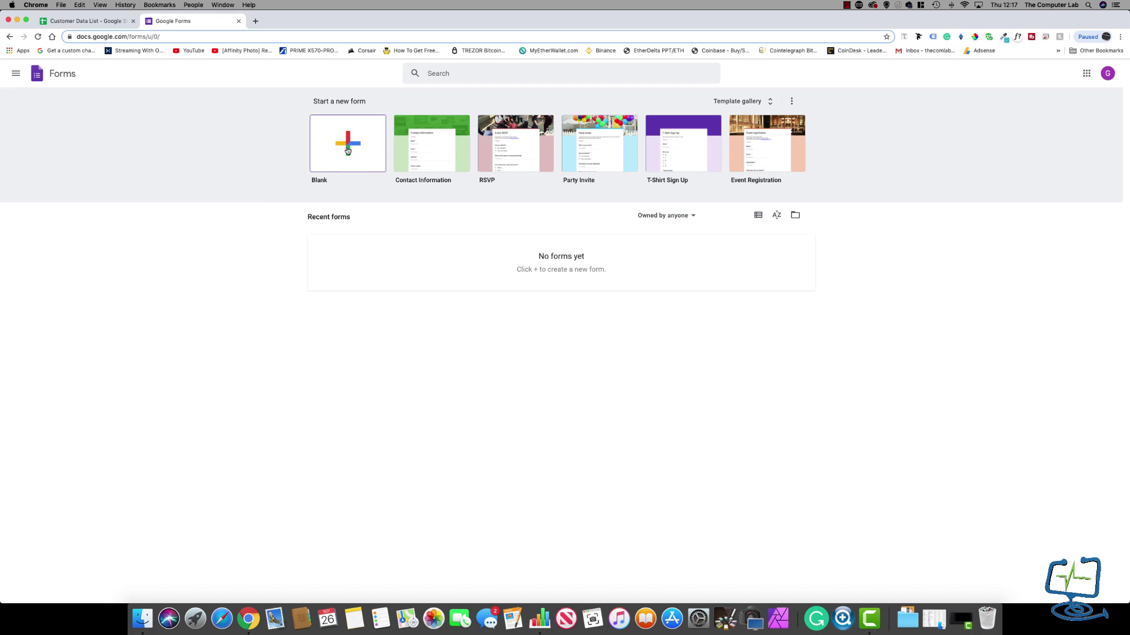
# Start a blank form and title it 'Customer Info', also as its file name
pyautogui.click(347, 151)
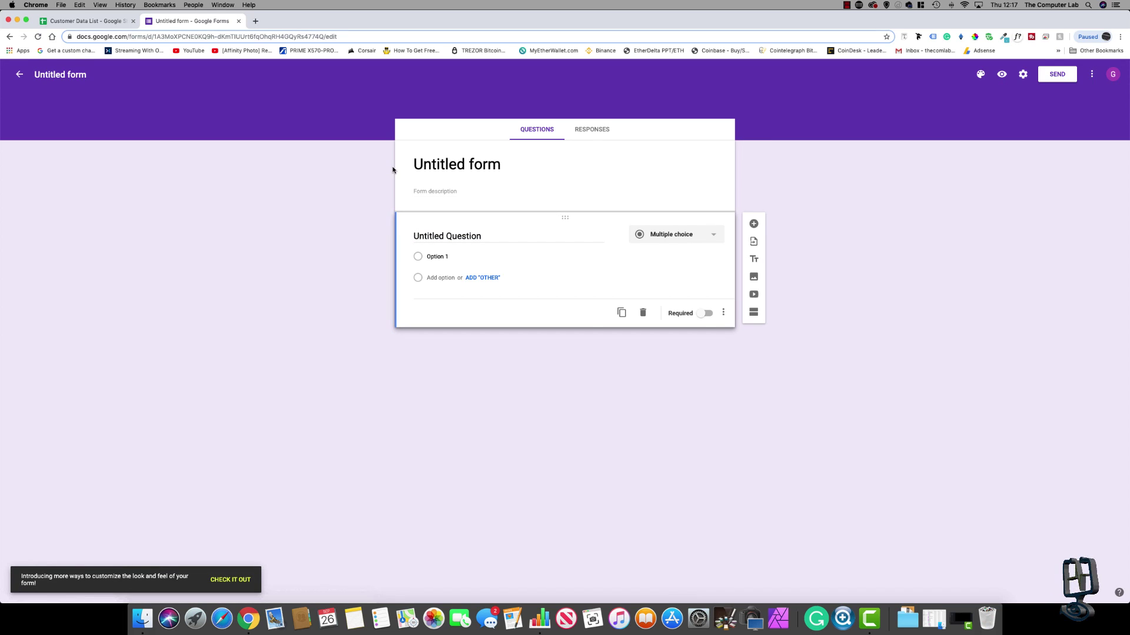
pyautogui.click(84, 21)
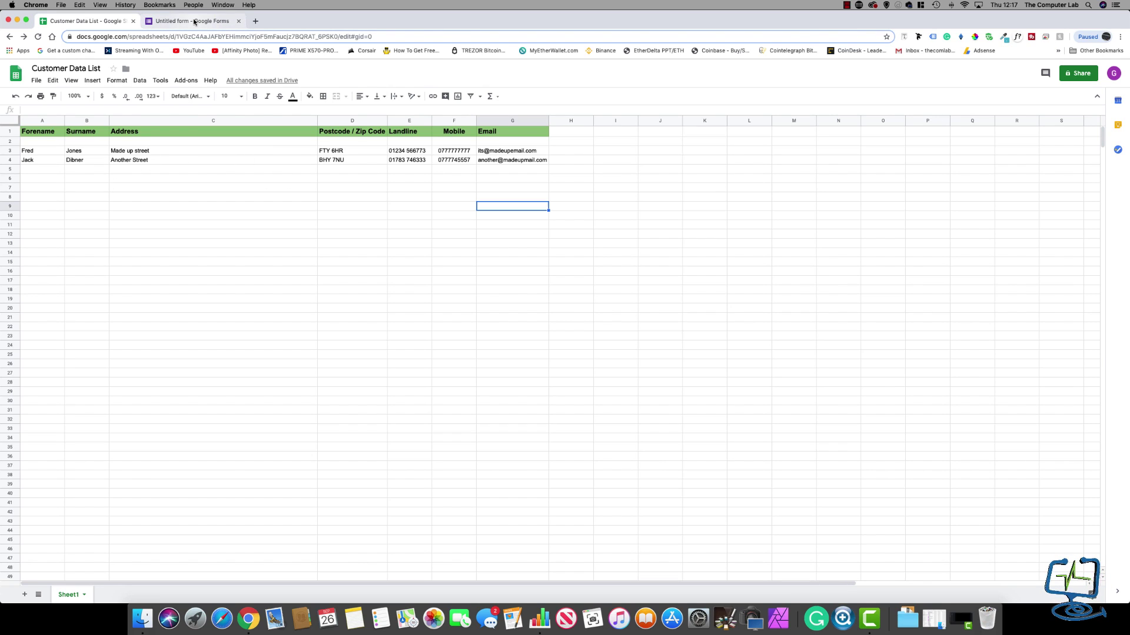
pyautogui.click(194, 22)
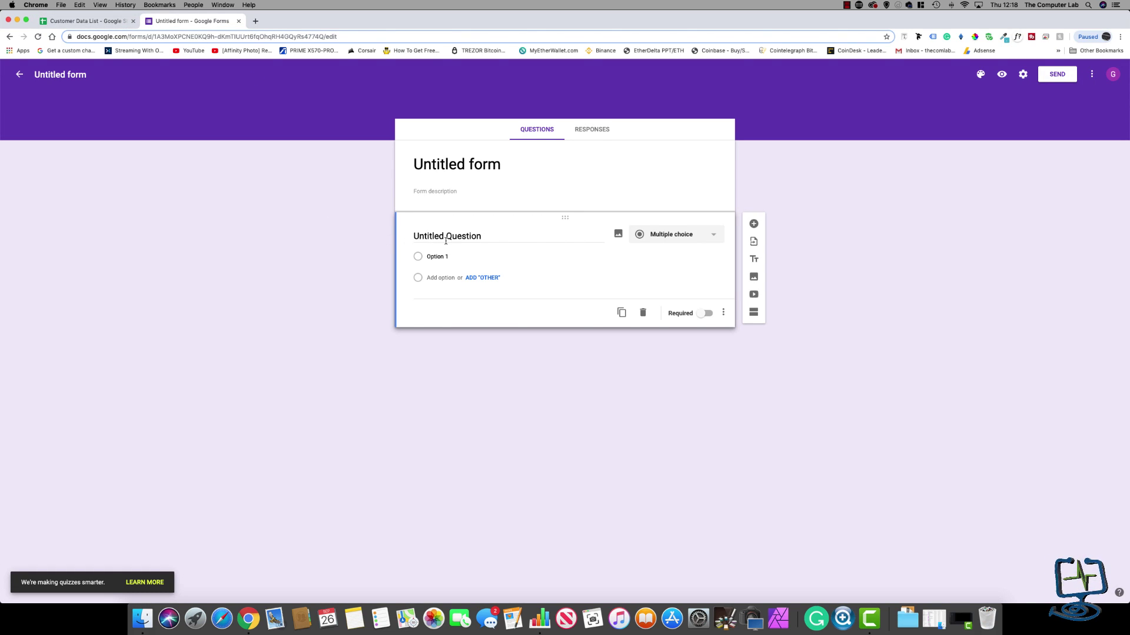
pyautogui.click(459, 162)
pyautogui.write('Customer ')
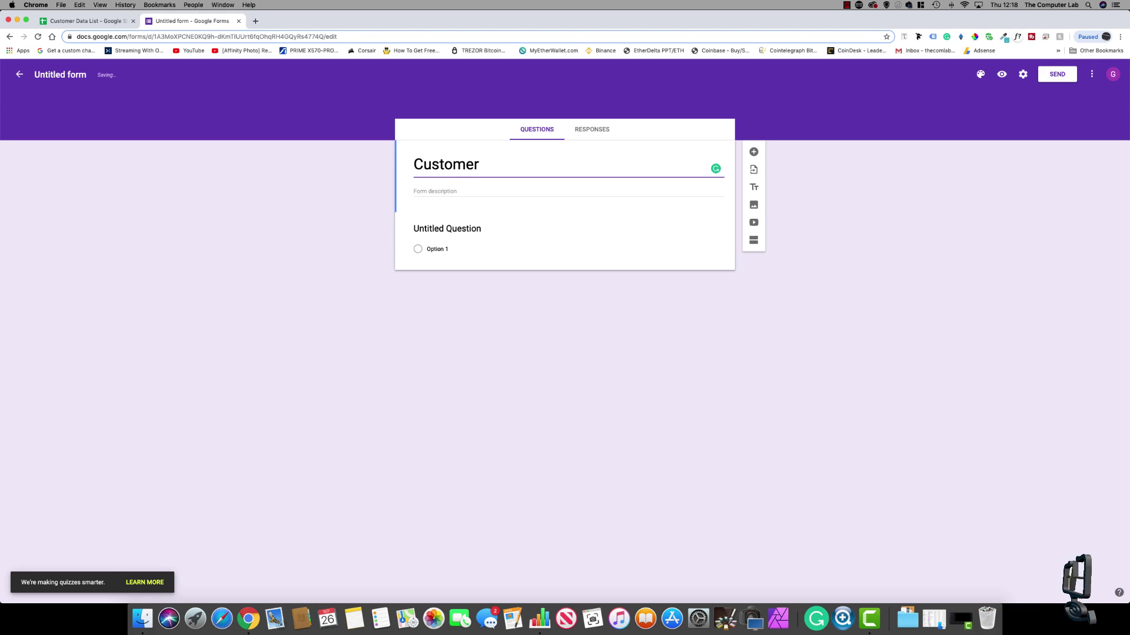
pyautogui.write('Info')
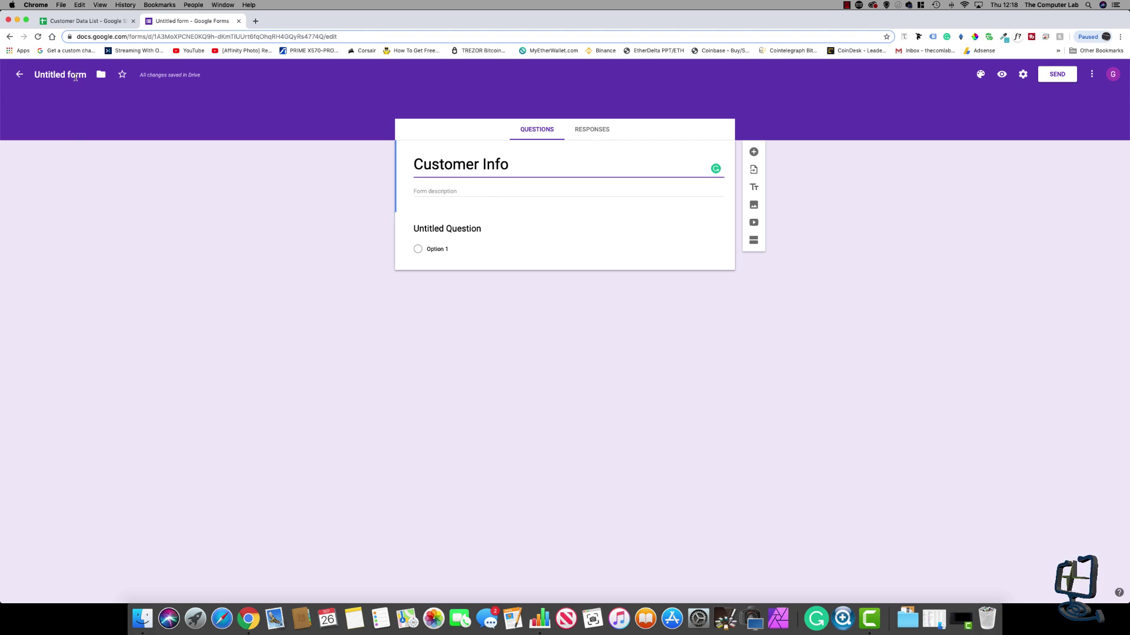
pyautogui.click(76, 78)
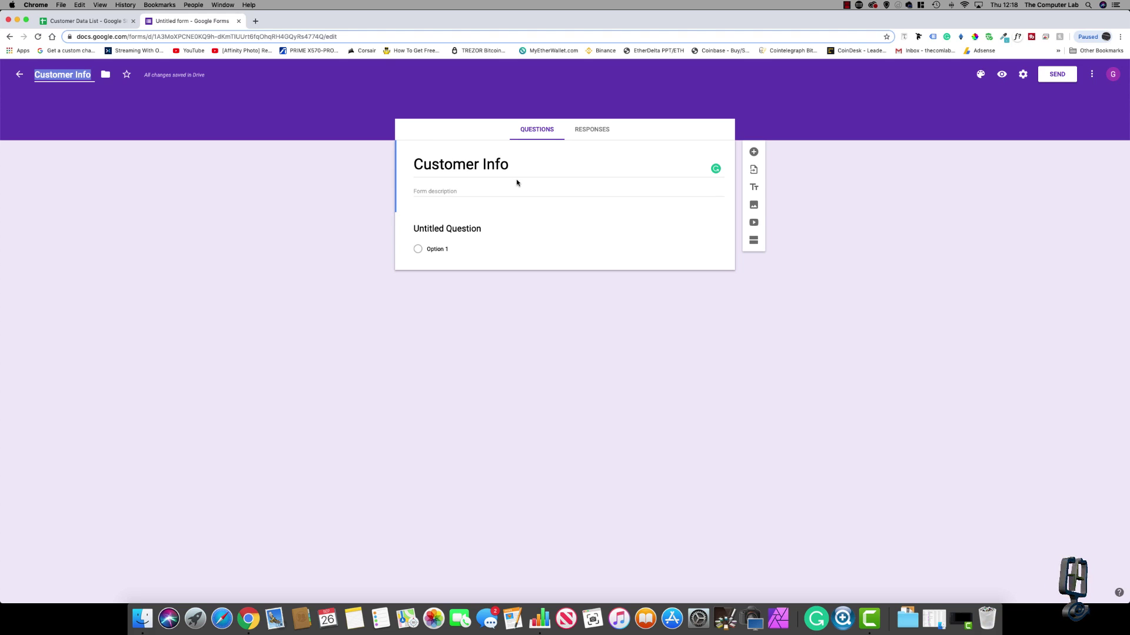
# Delete the default untitled question and return to the Customer Data List sheet
pyautogui.click(504, 244)
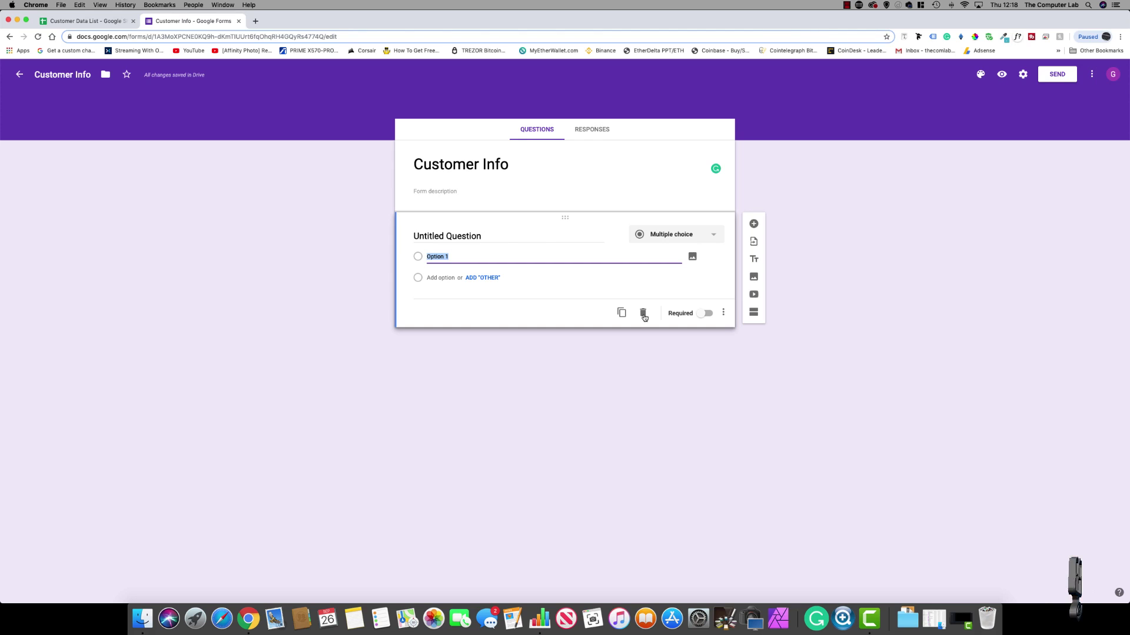
pyautogui.click(546, 325)
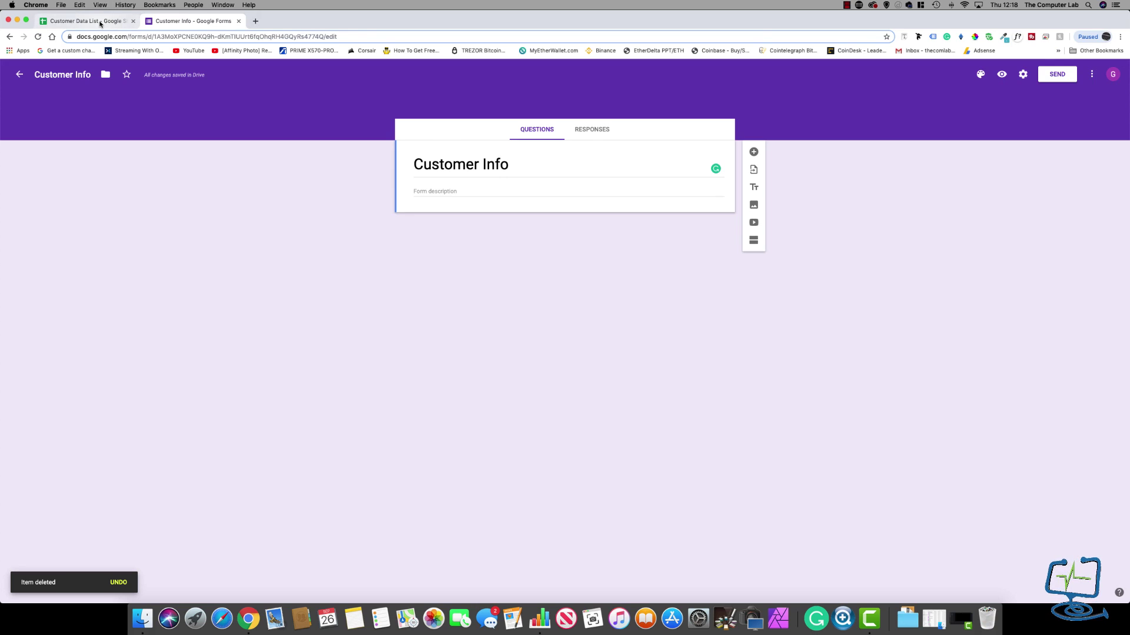
pyautogui.click(100, 23)
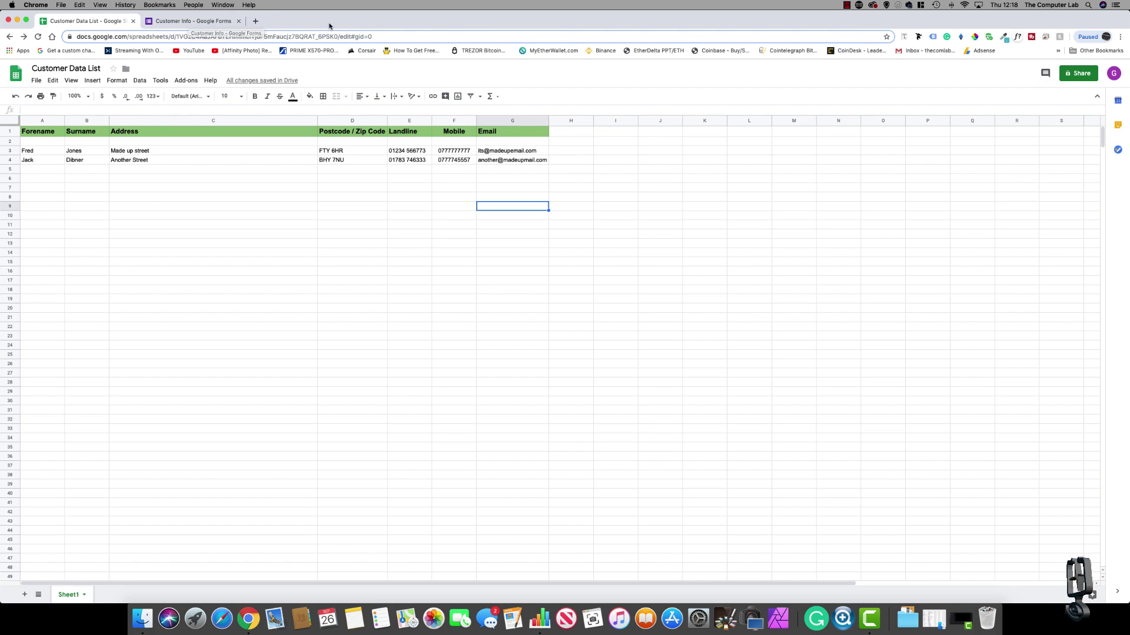
# Put the Customer Data List sheet in its own window on the left, the Customer Info form right
pyautogui.doubleClick(467, 22)
pyautogui.moveTo(232, 36); pyautogui.dragTo(27, 101)
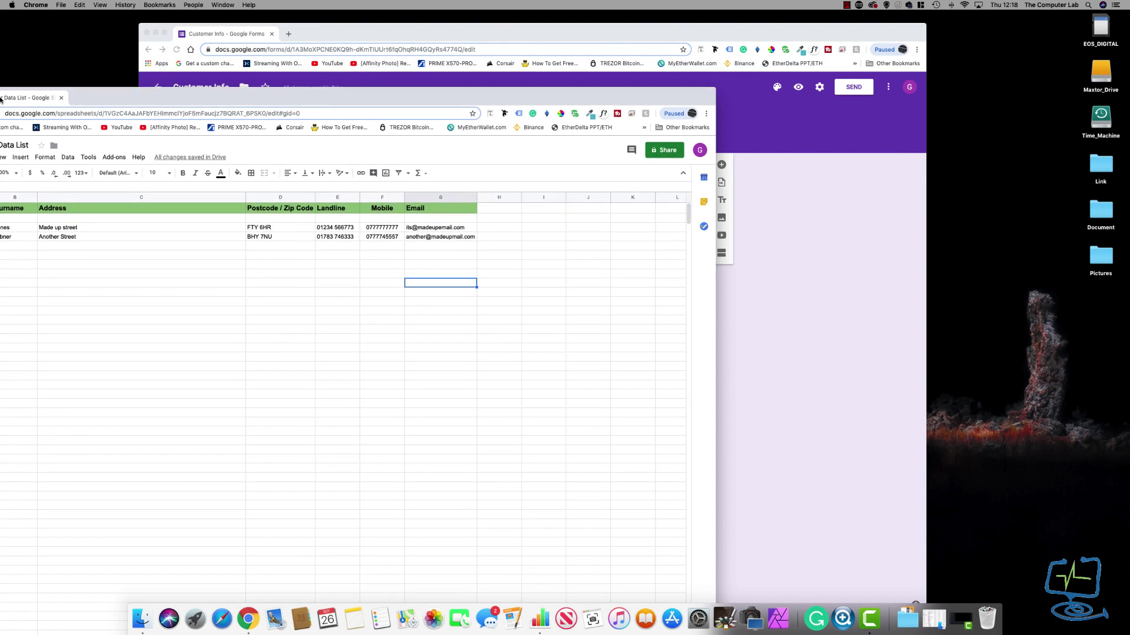
pyautogui.click(386, 26)
pyautogui.hotkey('ctrl', 'alt', 'Right')
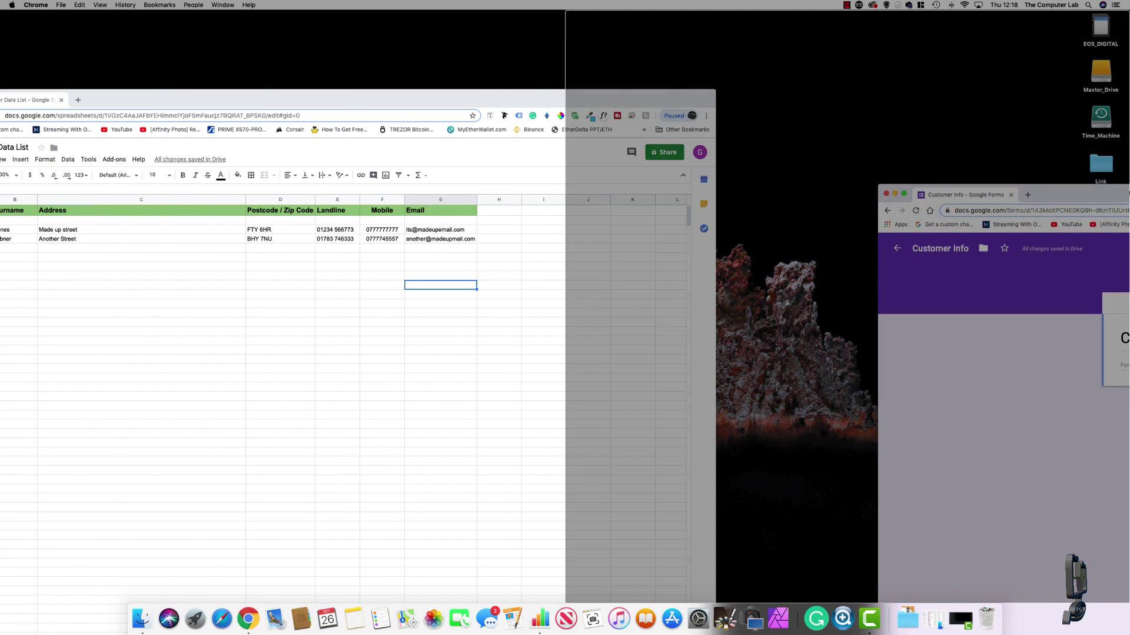
pyautogui.click(304, 100)
pyautogui.hotkey('ctrl', 'alt', 'Left')
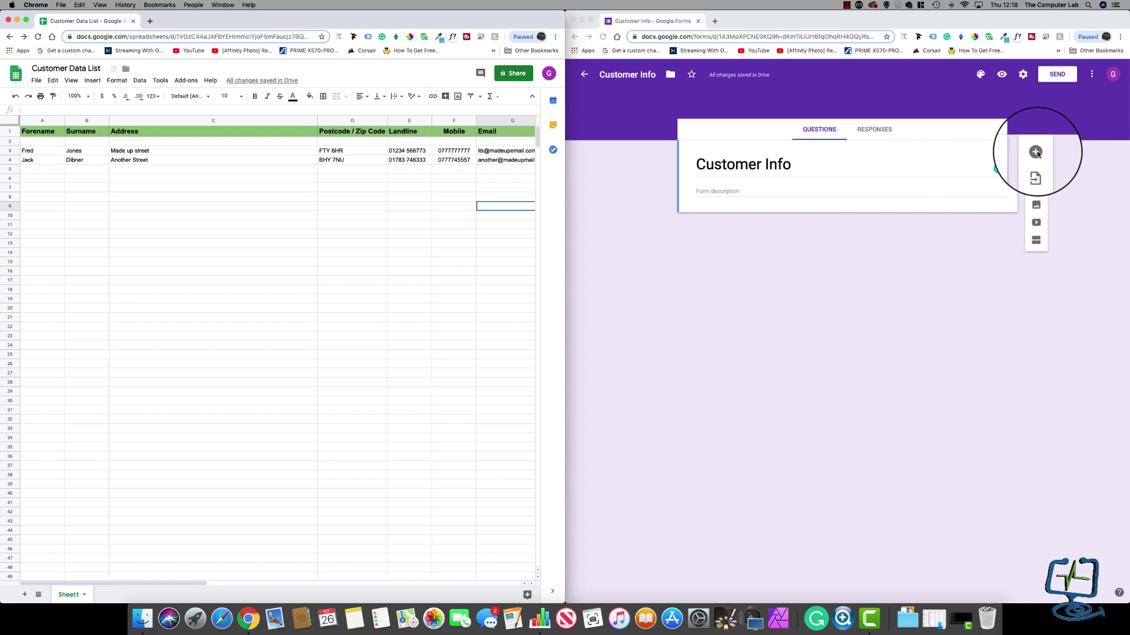
pyautogui.click(1037, 153)
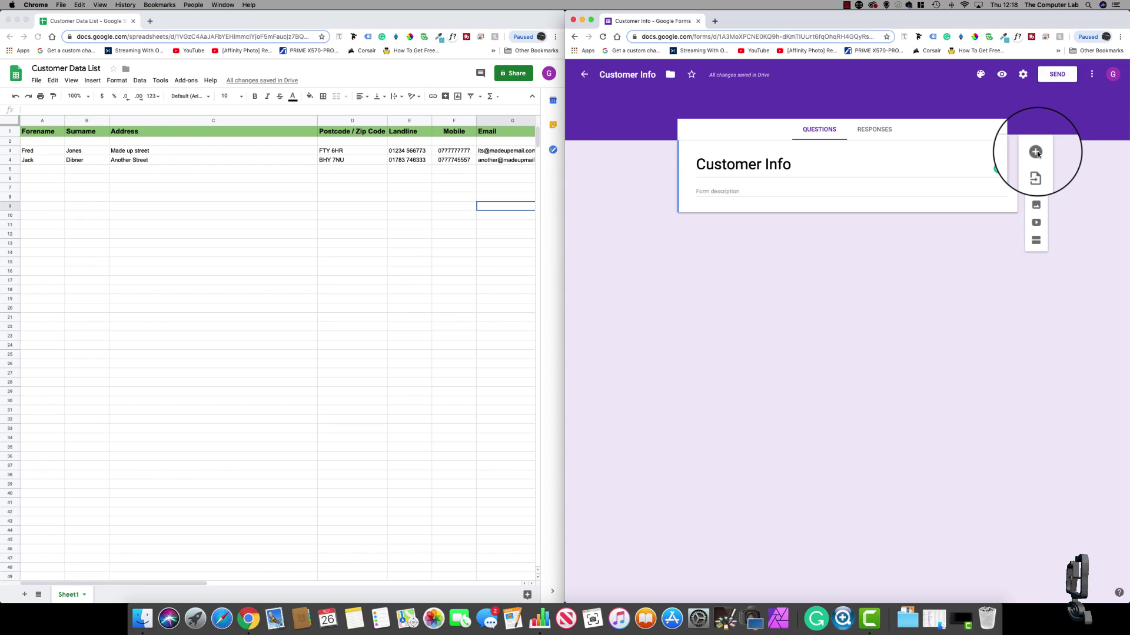
# Add a Short answer question titled 'Forename'
pyautogui.click(1036, 152)
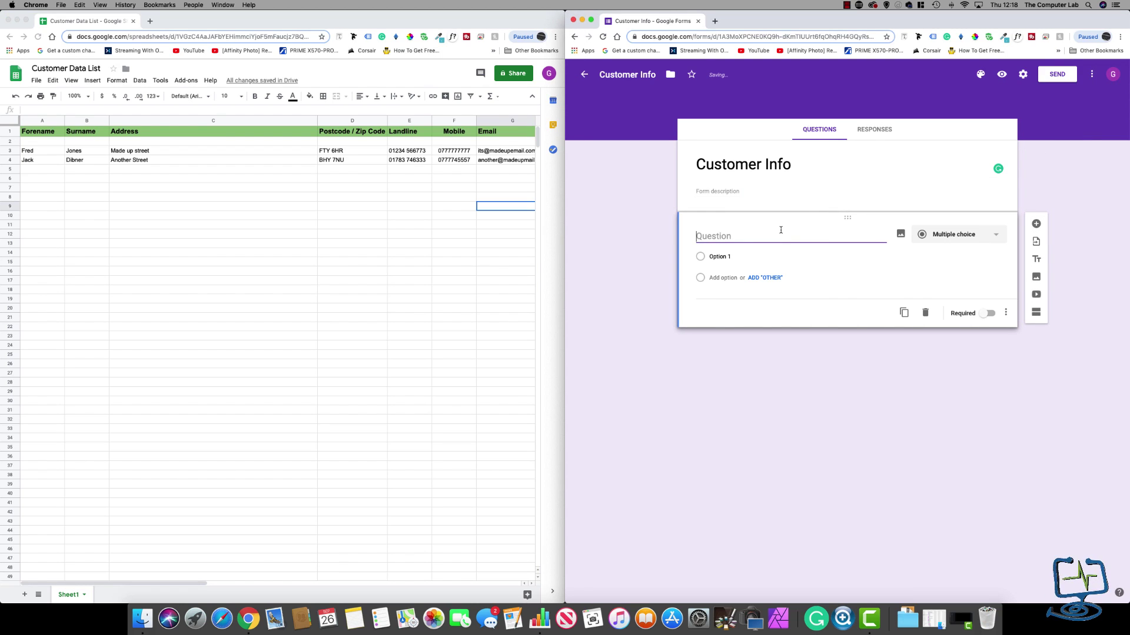
pyautogui.write('Forename')
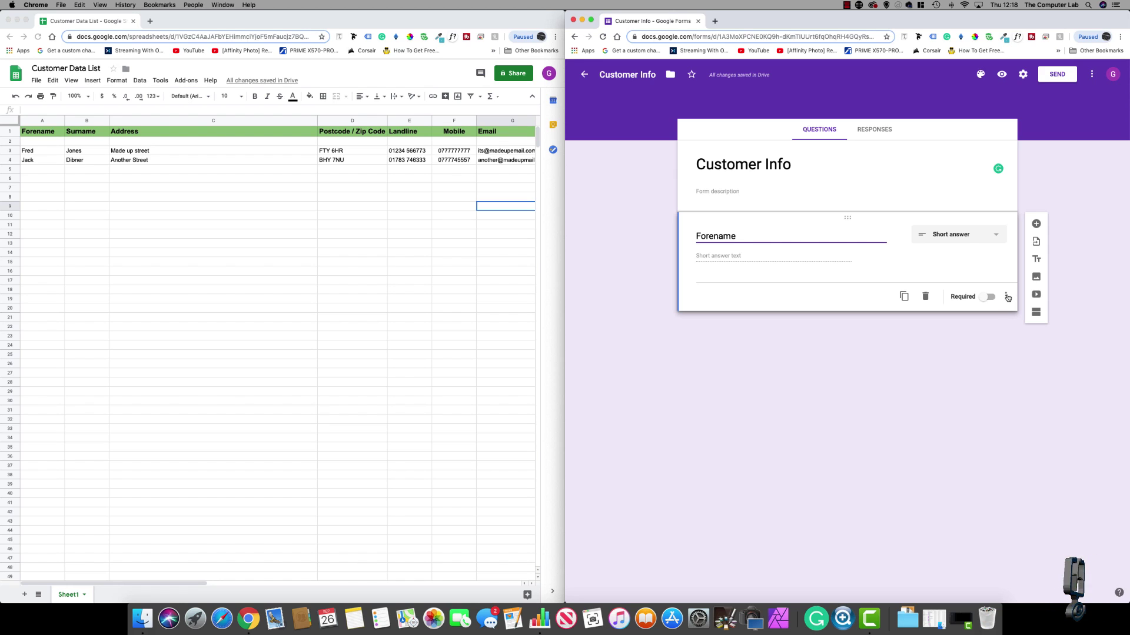
pyautogui.click(1006, 297)
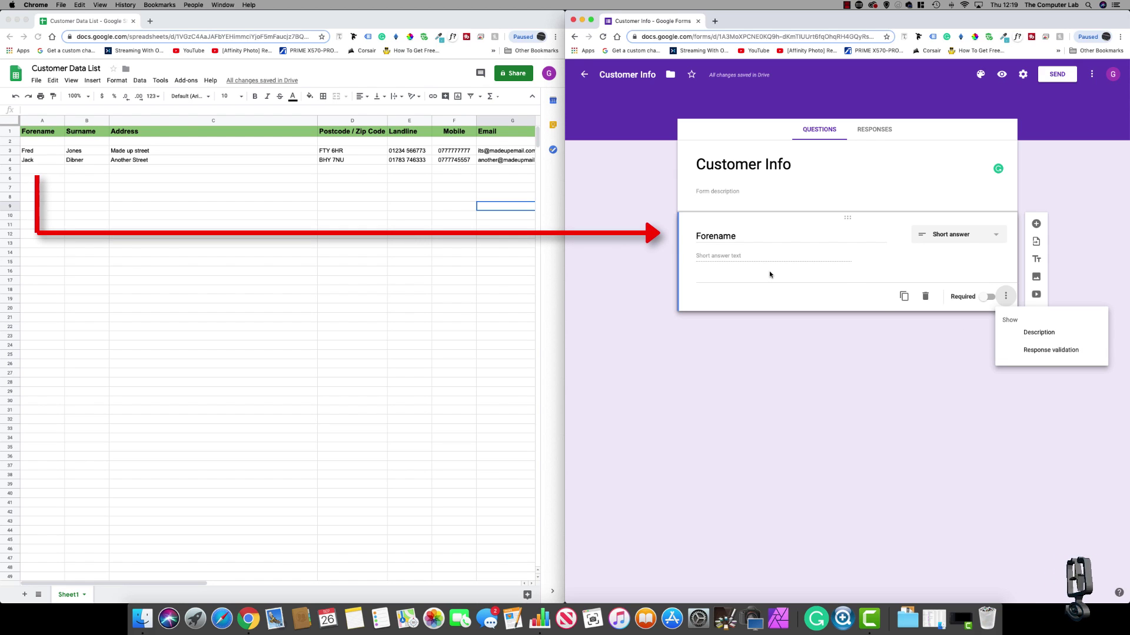
pyautogui.click(995, 266)
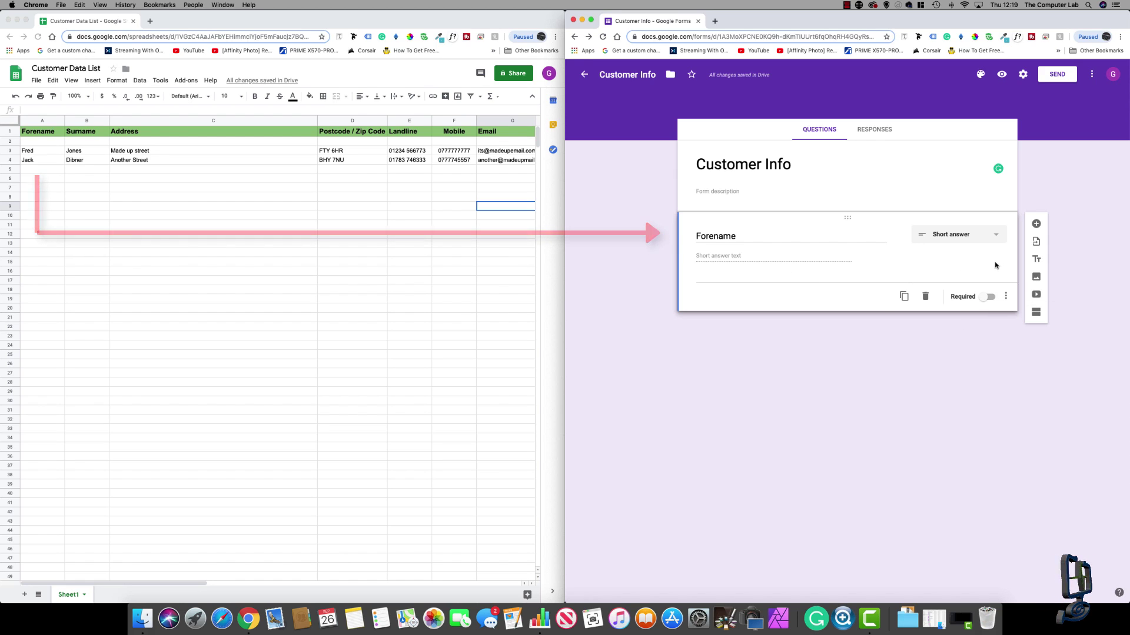
# Add a required Short answer question titled 'Surname'
pyautogui.click(1036, 224)
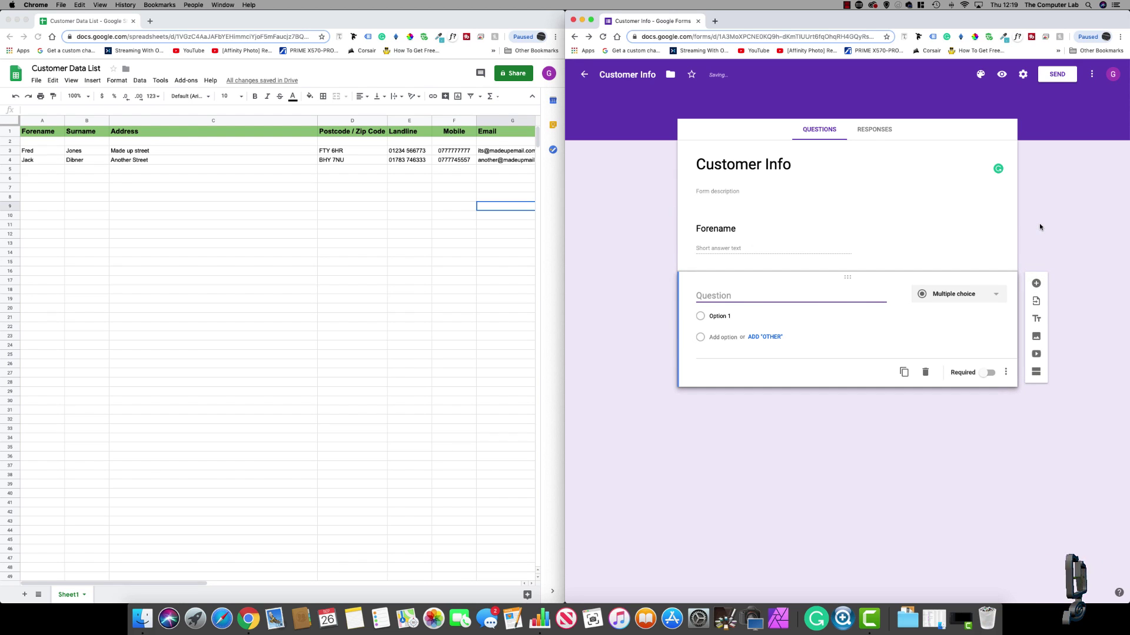
pyautogui.write('Surname')
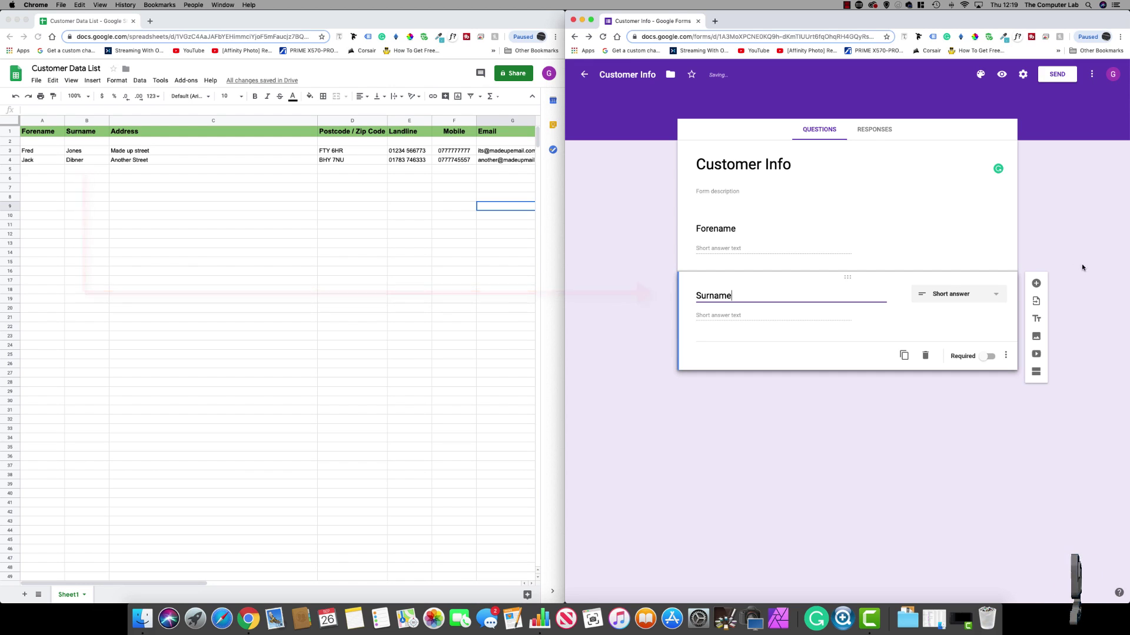
pyautogui.click(984, 316)
pyautogui.click(975, 300)
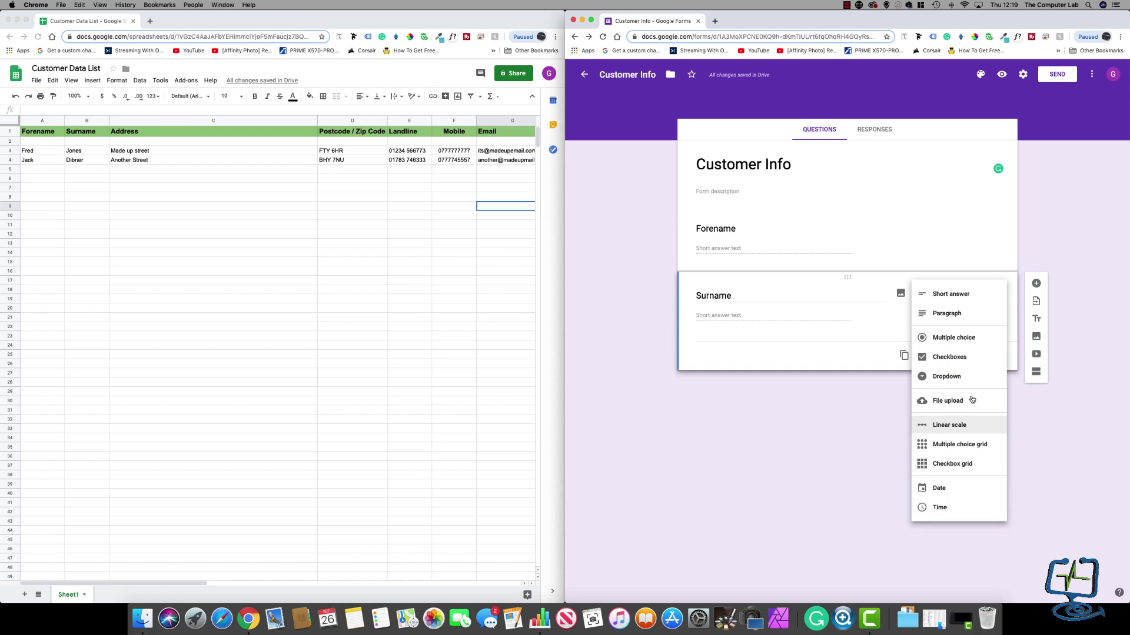
pyautogui.click(967, 294)
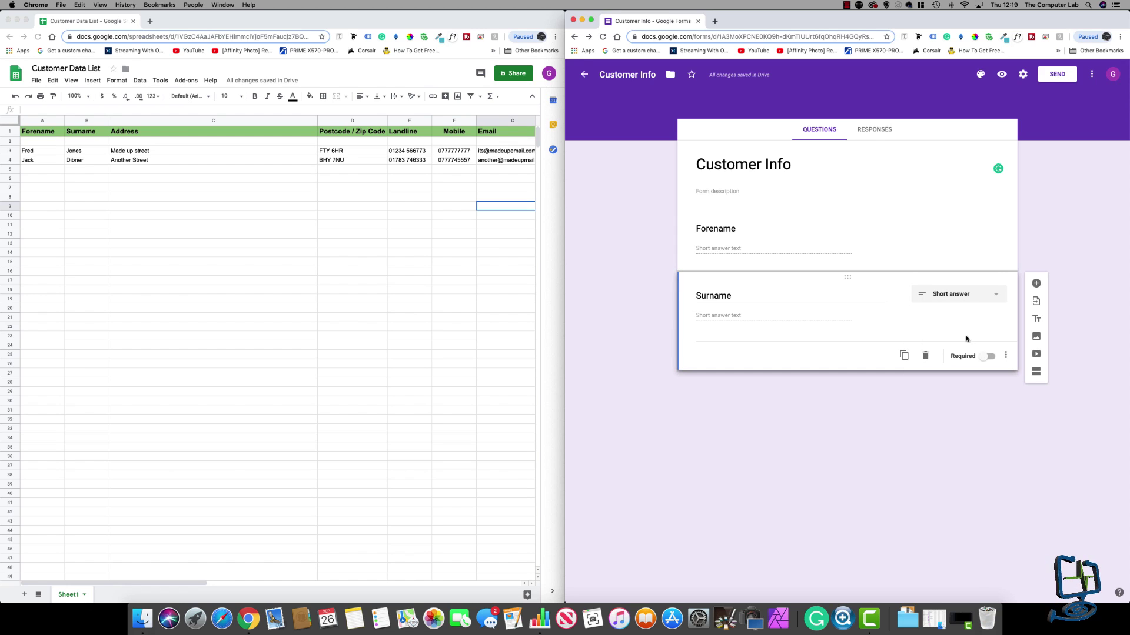
pyautogui.click(989, 357)
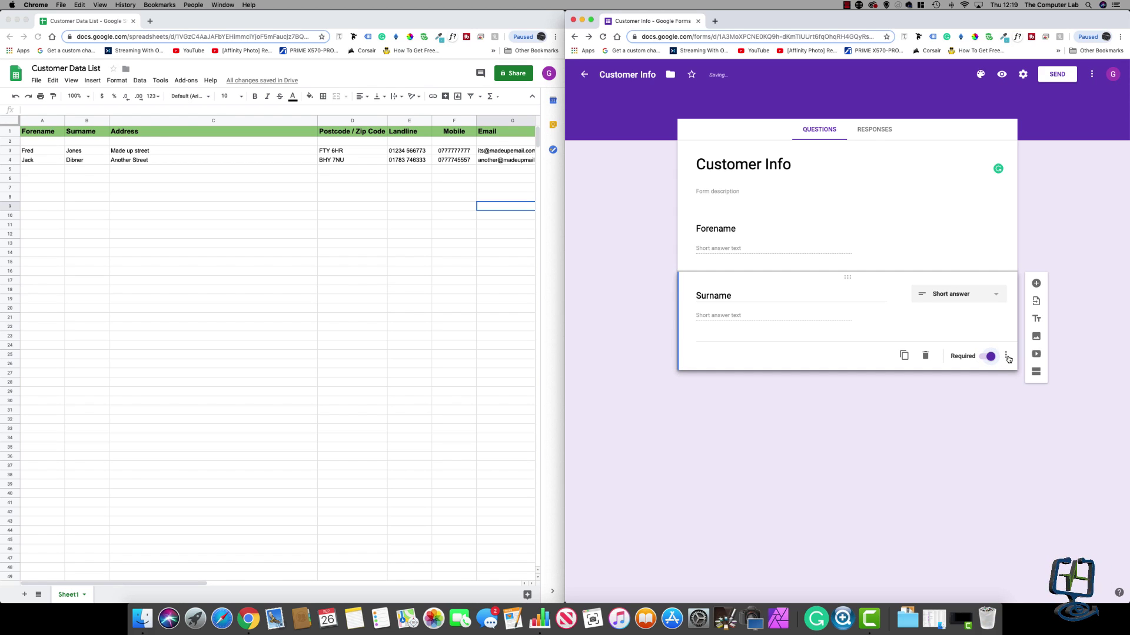
# Give Surname Text response validation, leaving the custom error message blank
pyautogui.click(1007, 357)
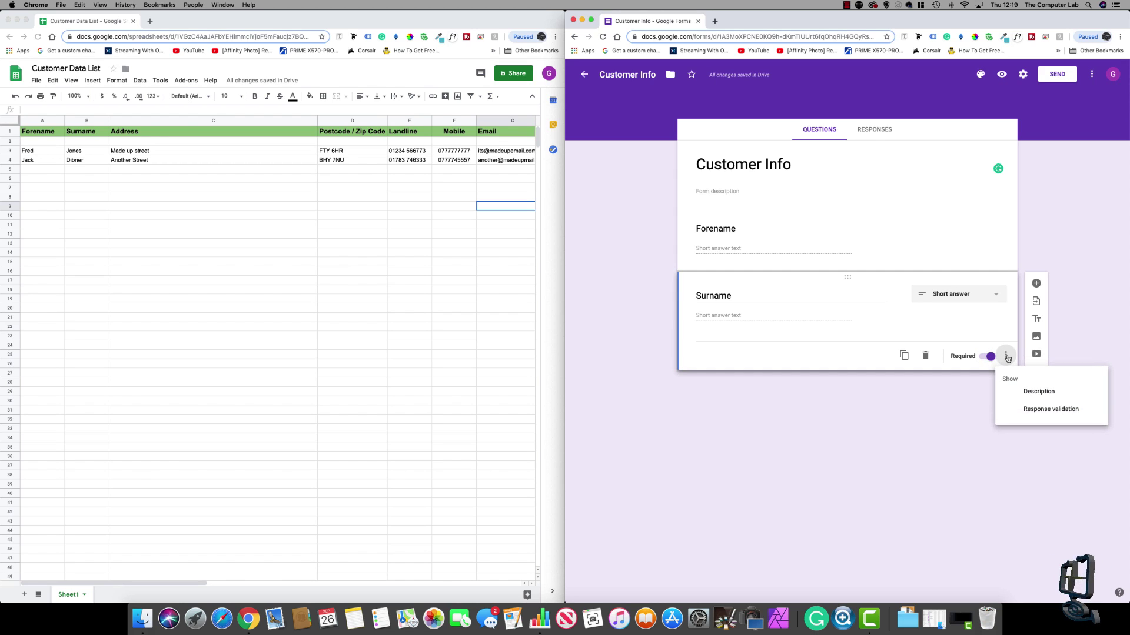
pyautogui.click(1034, 410)
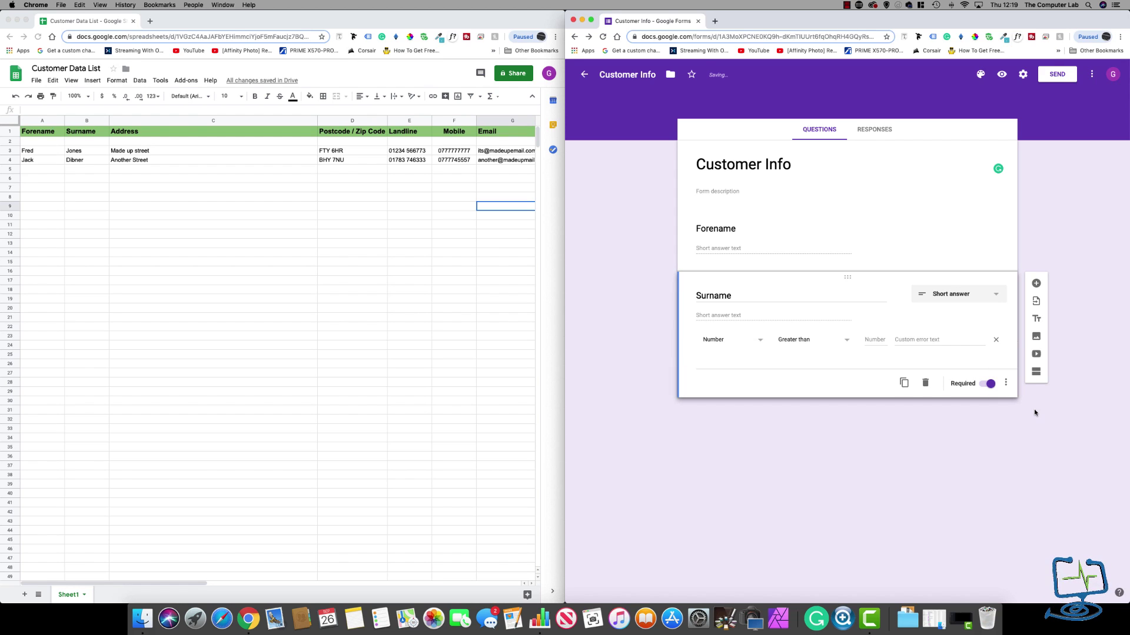
pyautogui.click(759, 342)
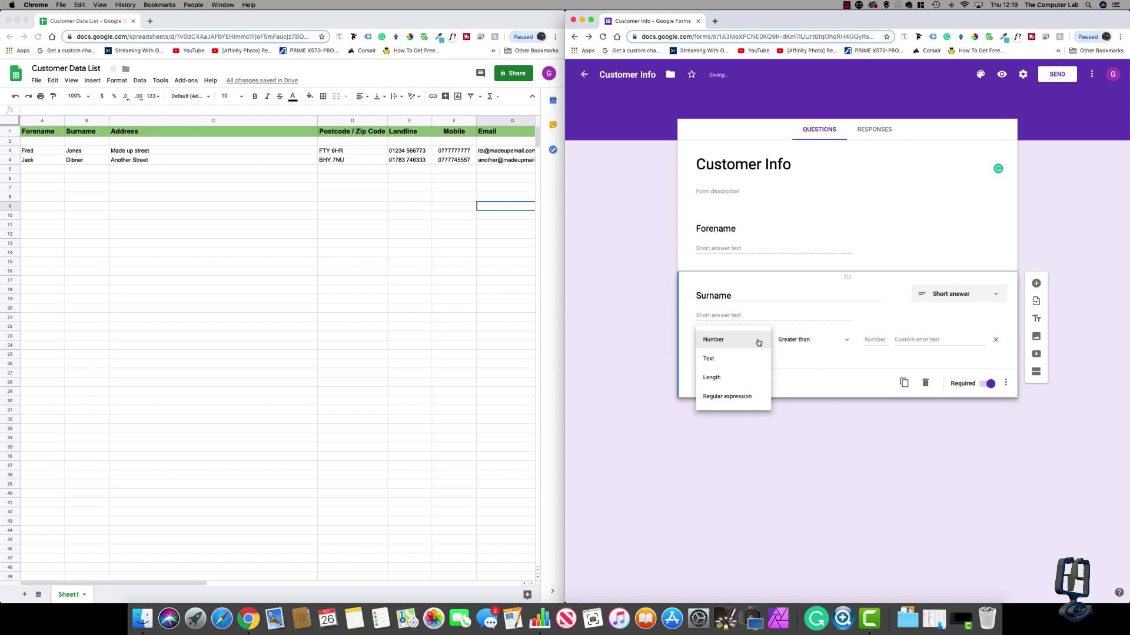
pyautogui.click(750, 366)
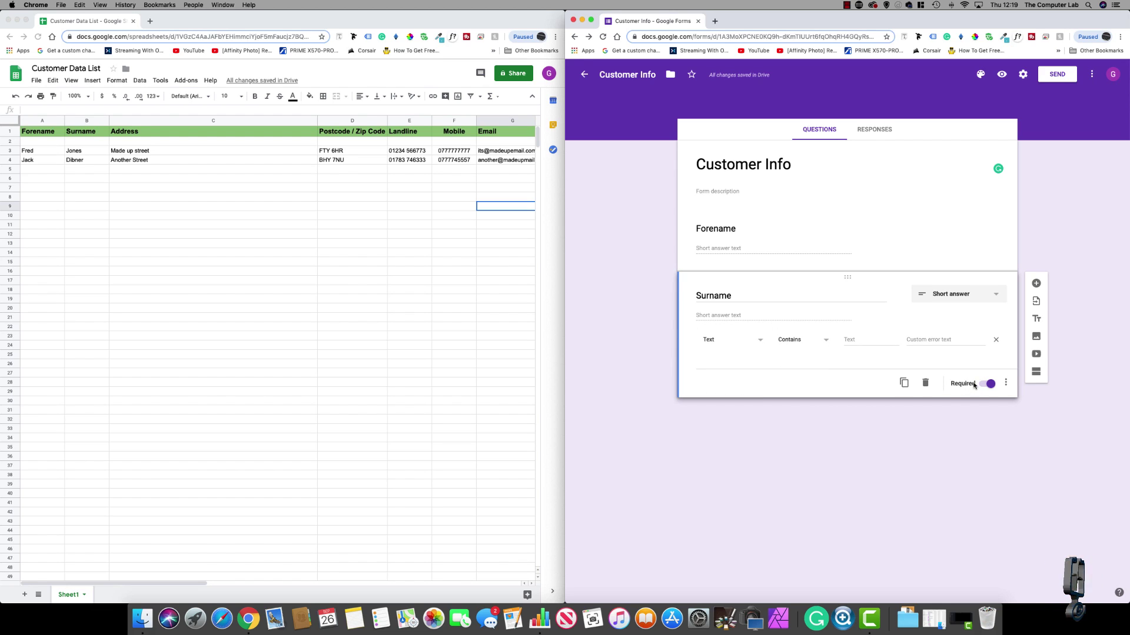
pyautogui.click(918, 338)
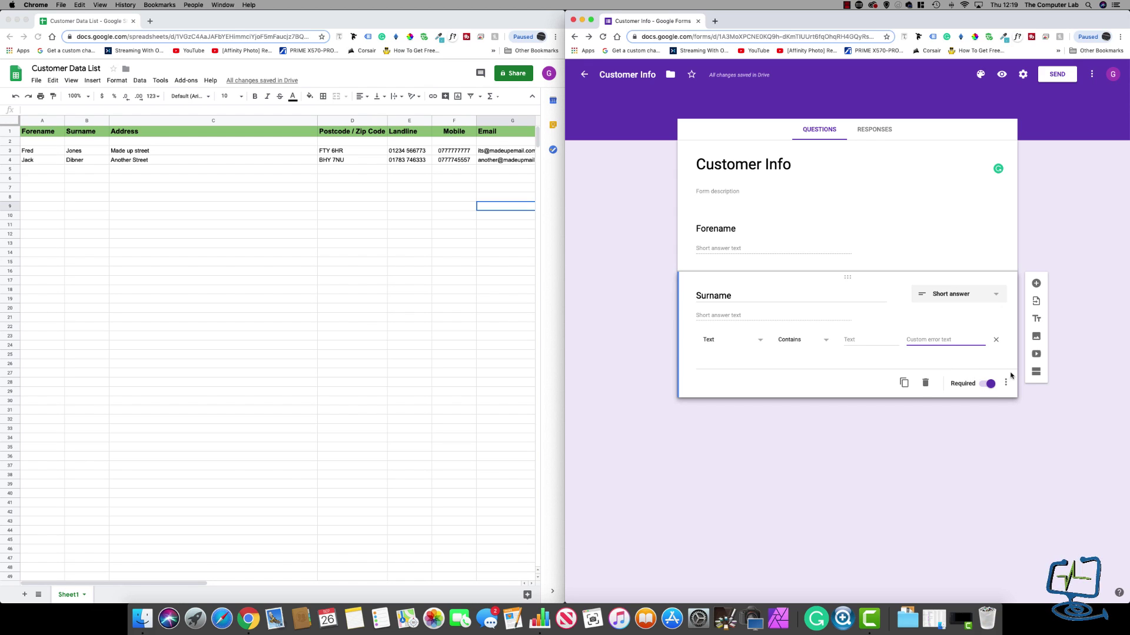
pyautogui.click(1060, 297)
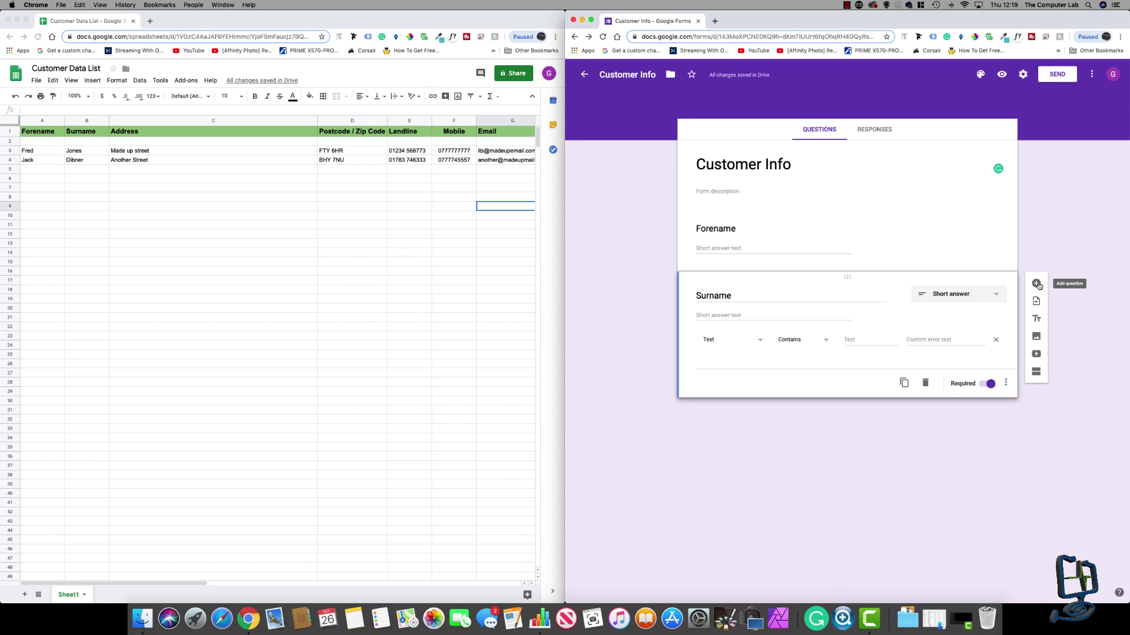
pyautogui.click(1036, 284)
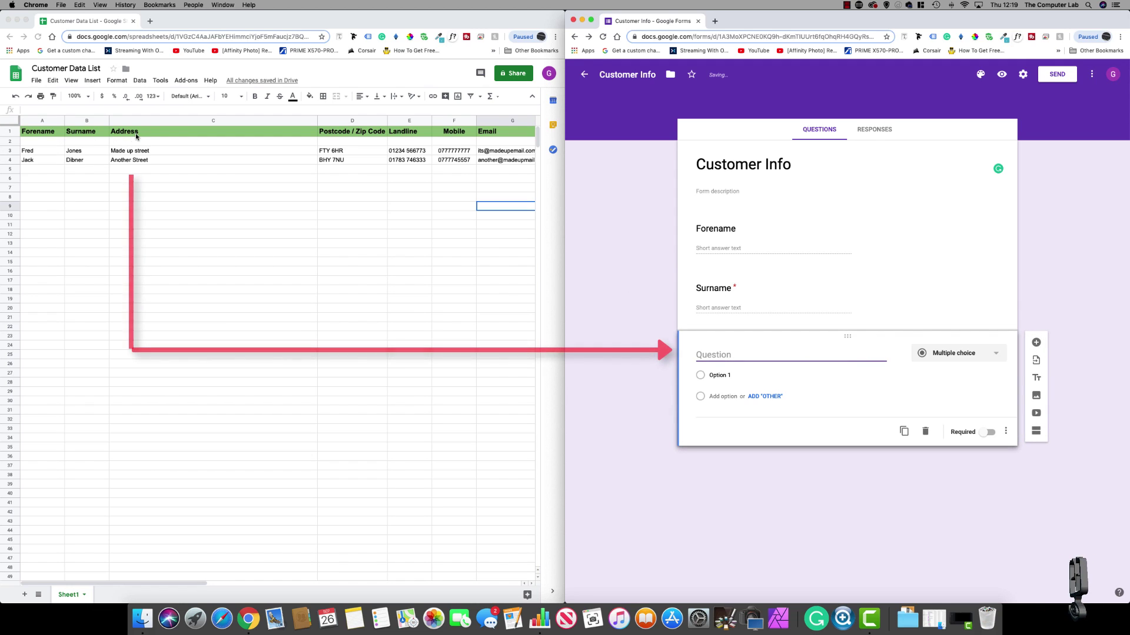
# Title the new question 'Address' as a required Paragraph question
pyautogui.write('Address')
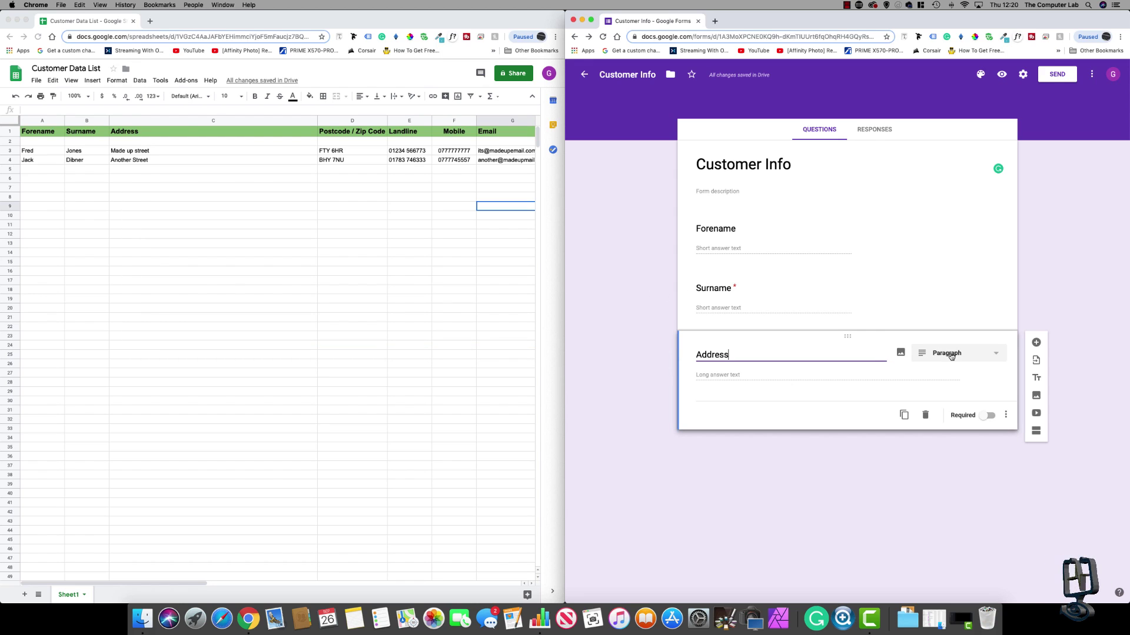
pyautogui.click(1006, 415)
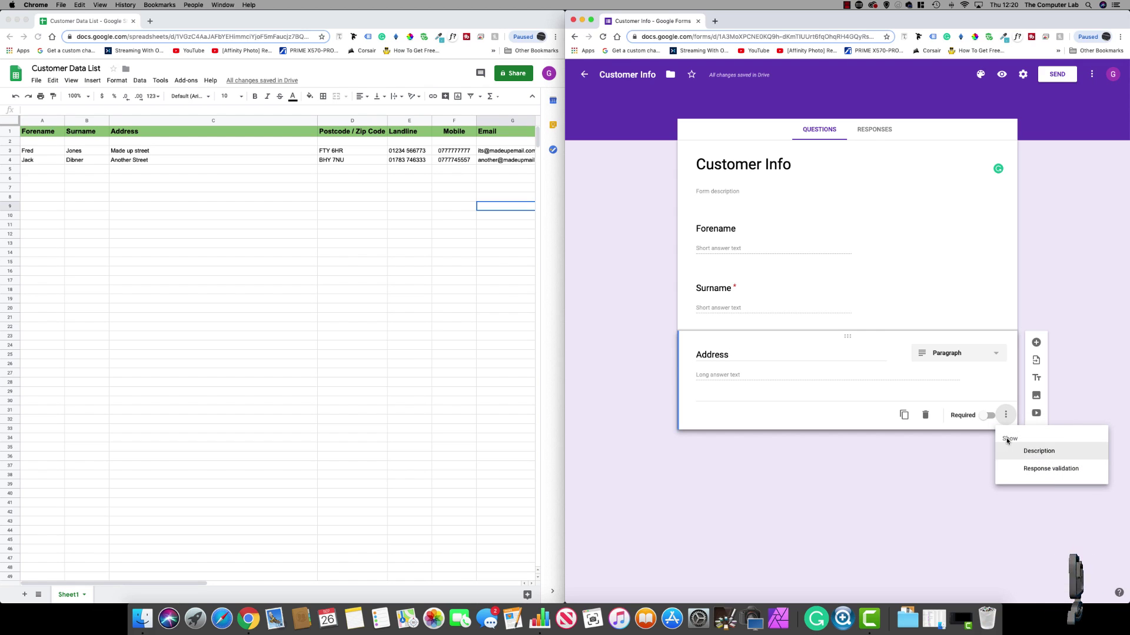
pyautogui.click(979, 389)
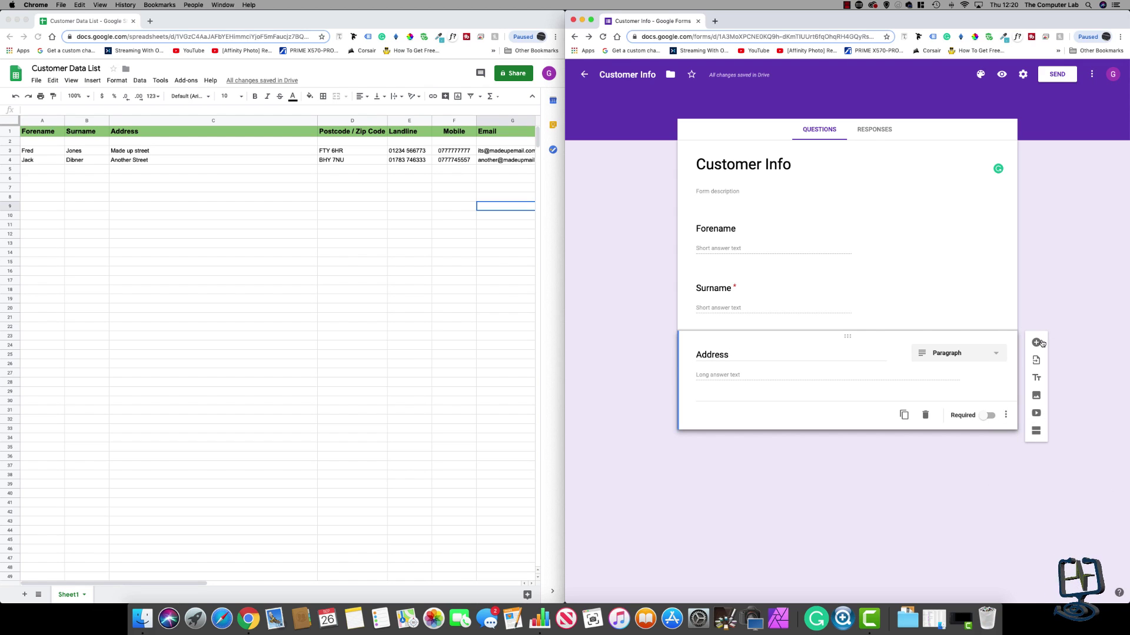
pyautogui.click(989, 416)
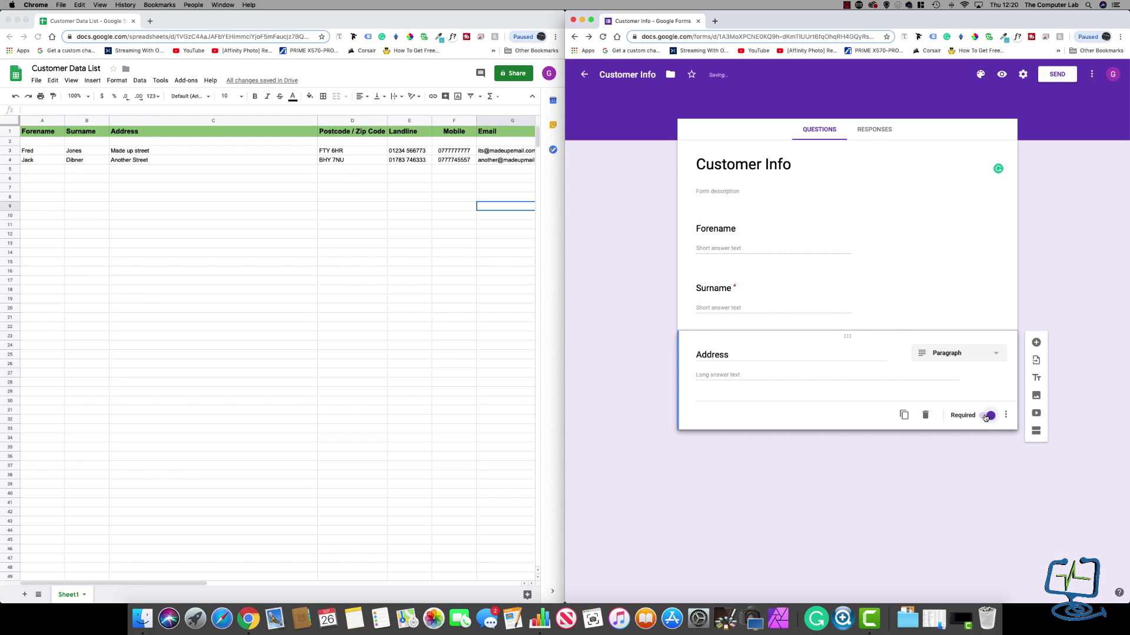
pyautogui.click(1036, 343)
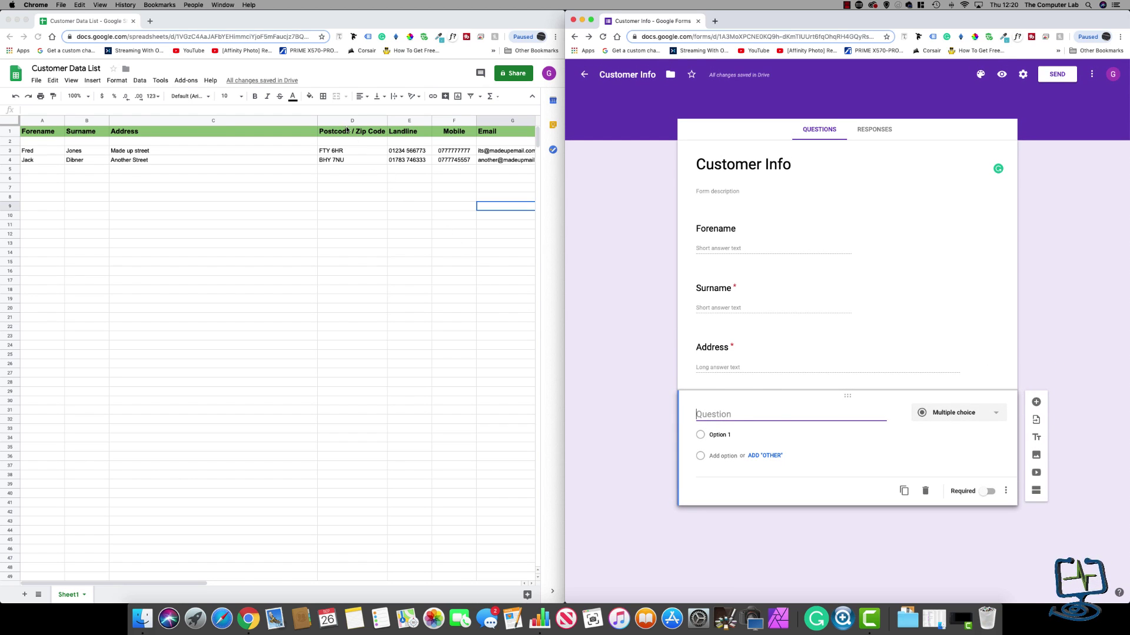
# Make question four a required Short answer 'Postcode / Zip Code' with no response validation
pyautogui.write('Postcode ')
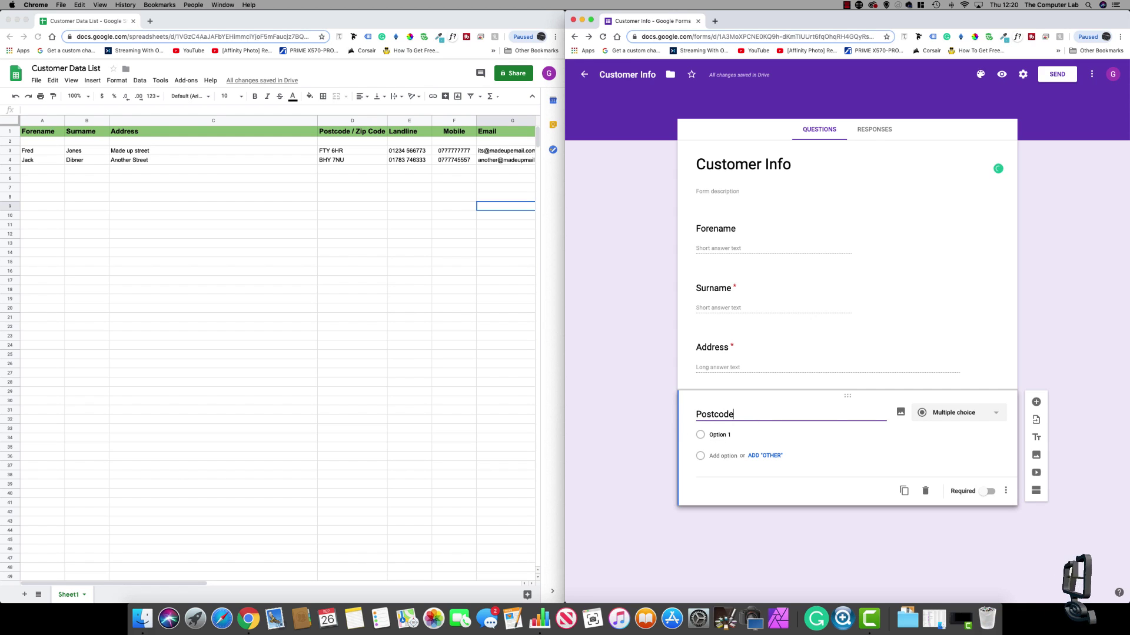
pyautogui.write('/ Zi')
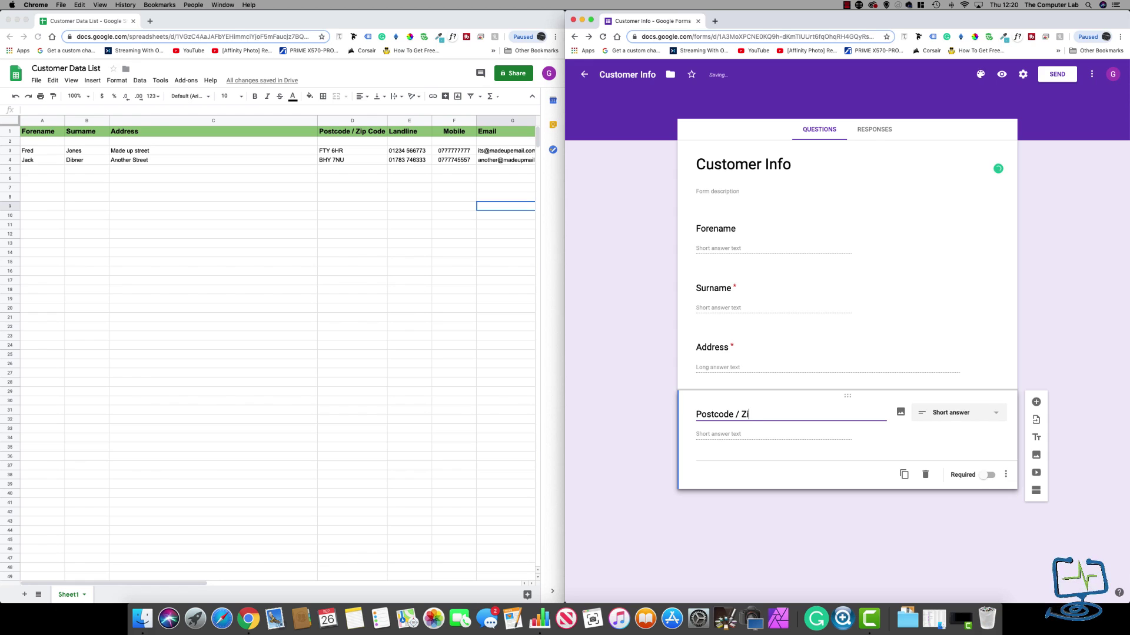
pyautogui.write('p Code')
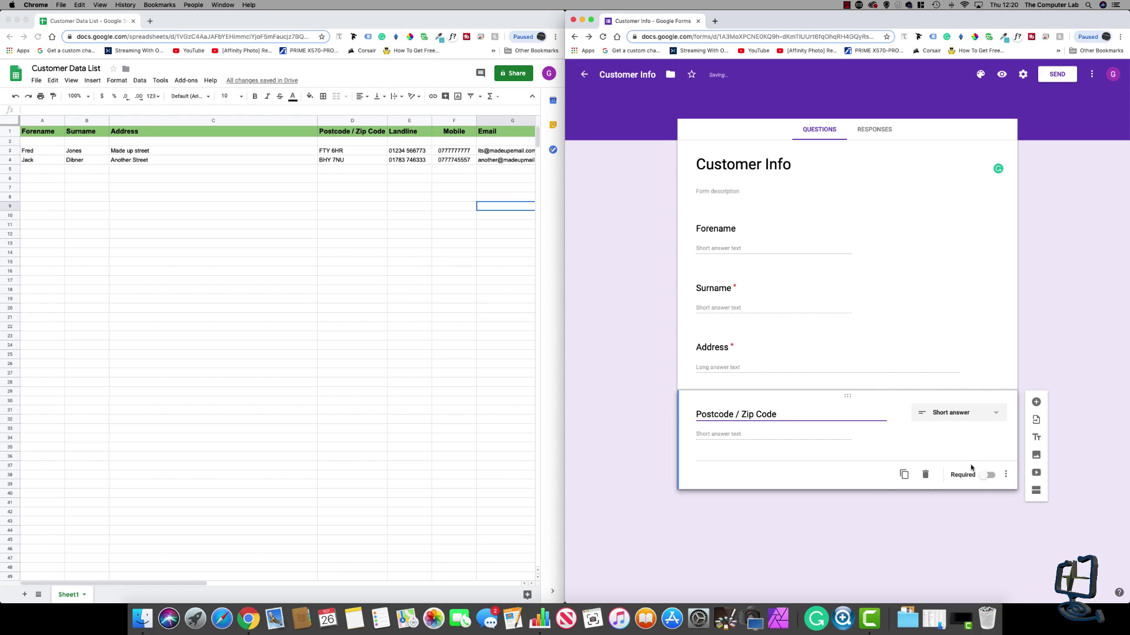
pyautogui.click(1002, 415)
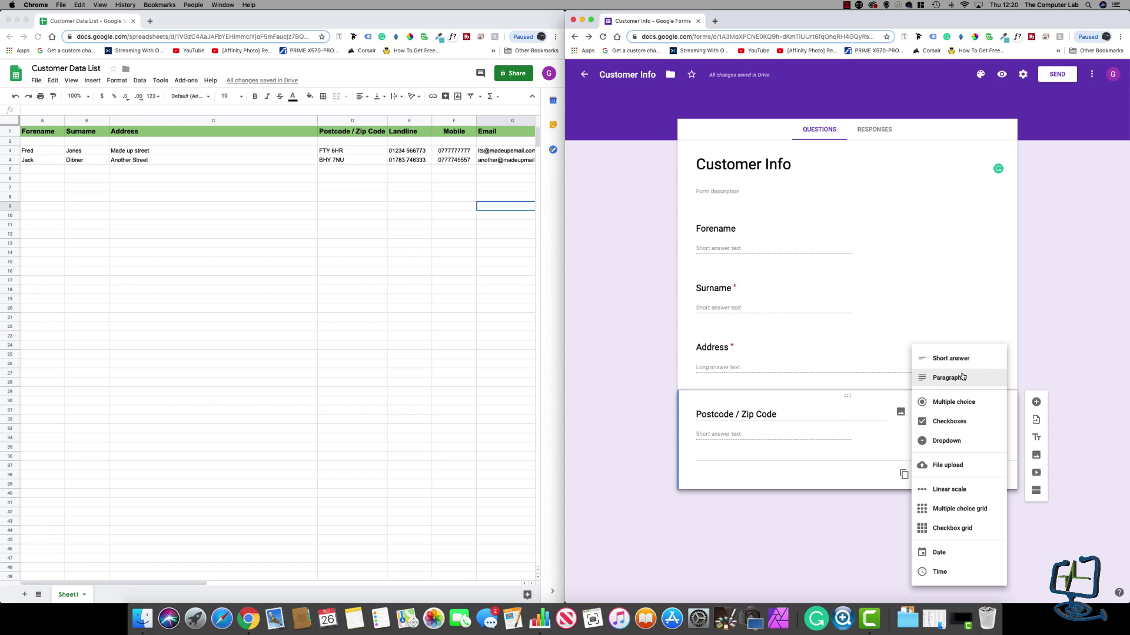
pyautogui.click(958, 360)
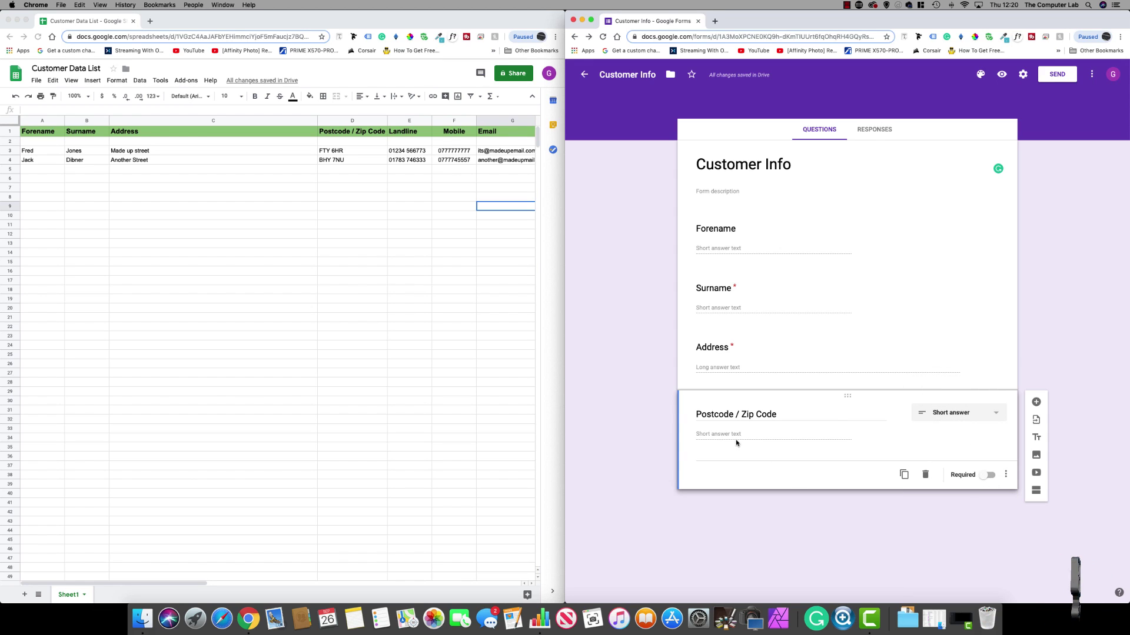
pyautogui.click(1005, 475)
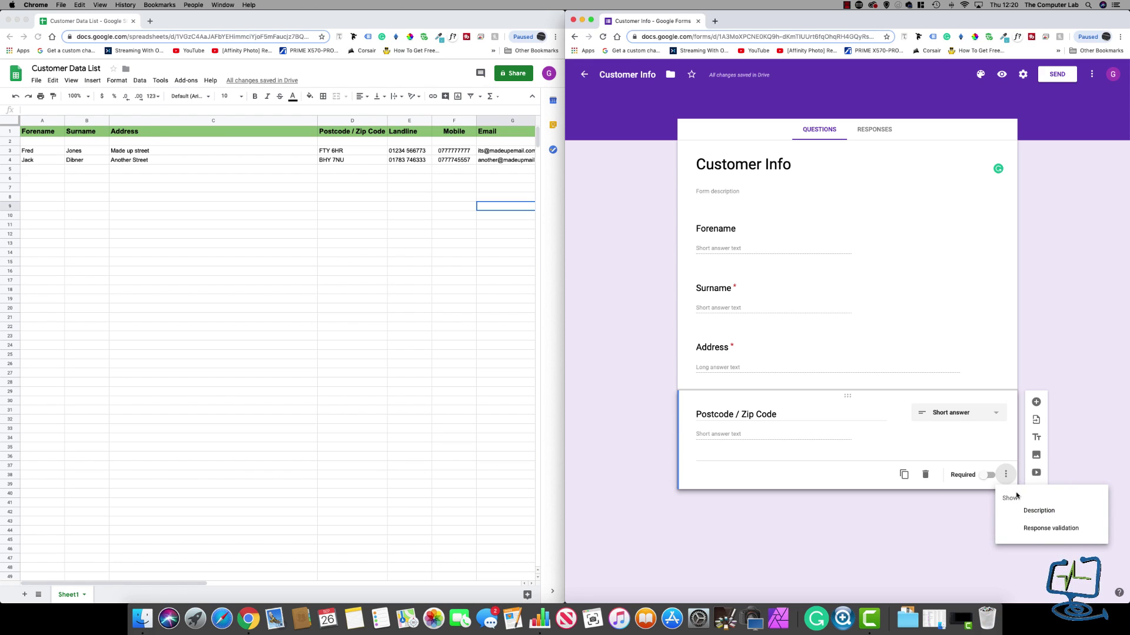
pyautogui.click(1037, 531)
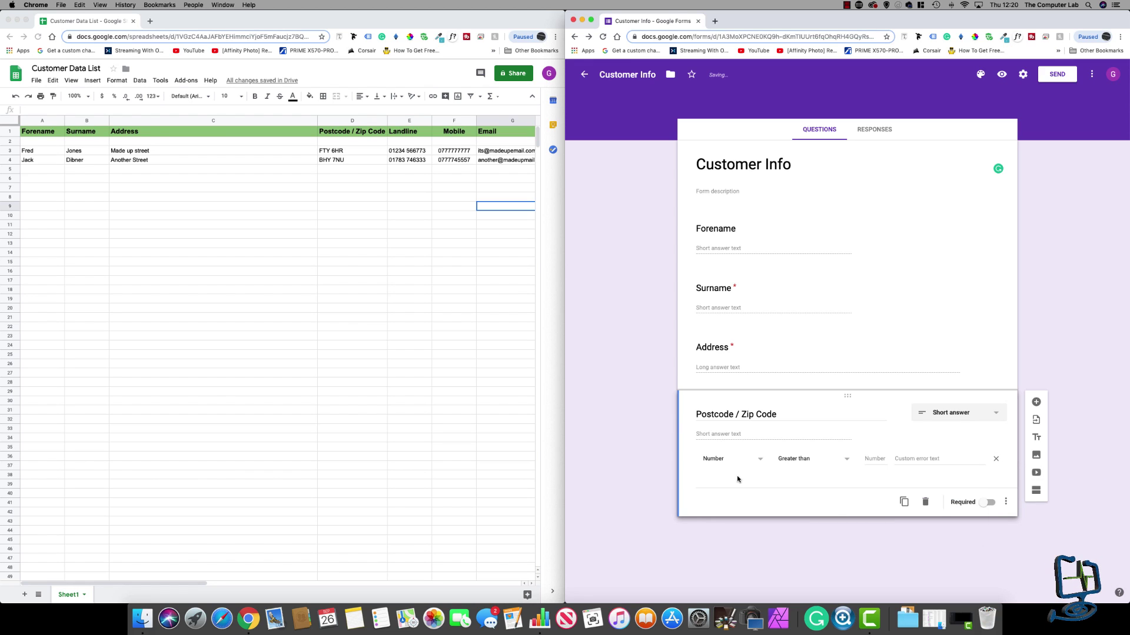
pyautogui.click(755, 459)
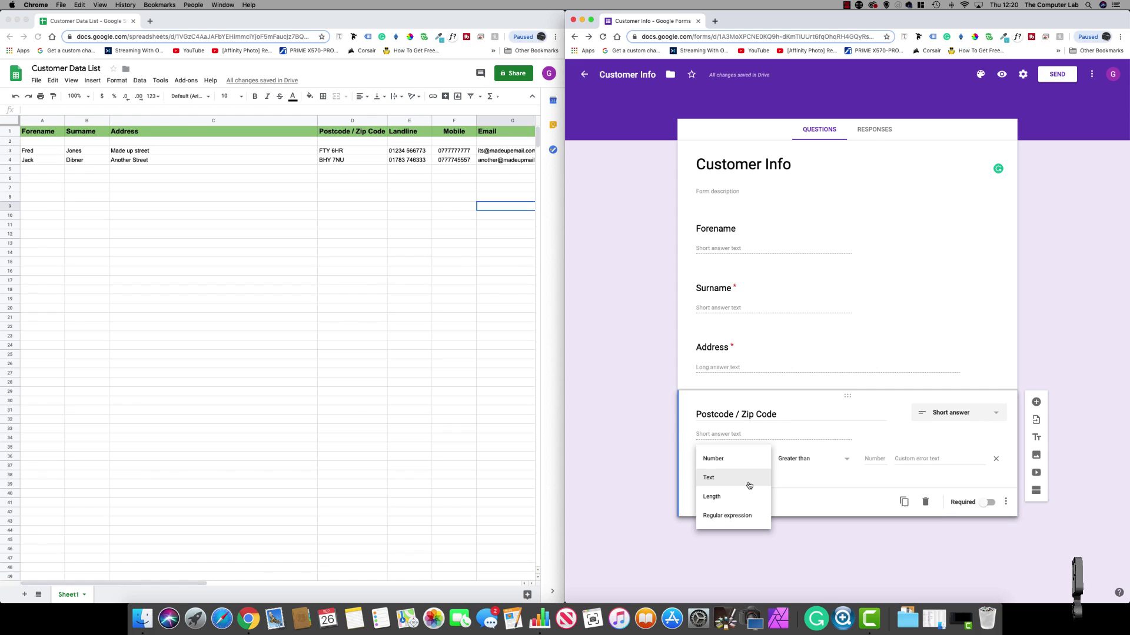
pyautogui.click(748, 484)
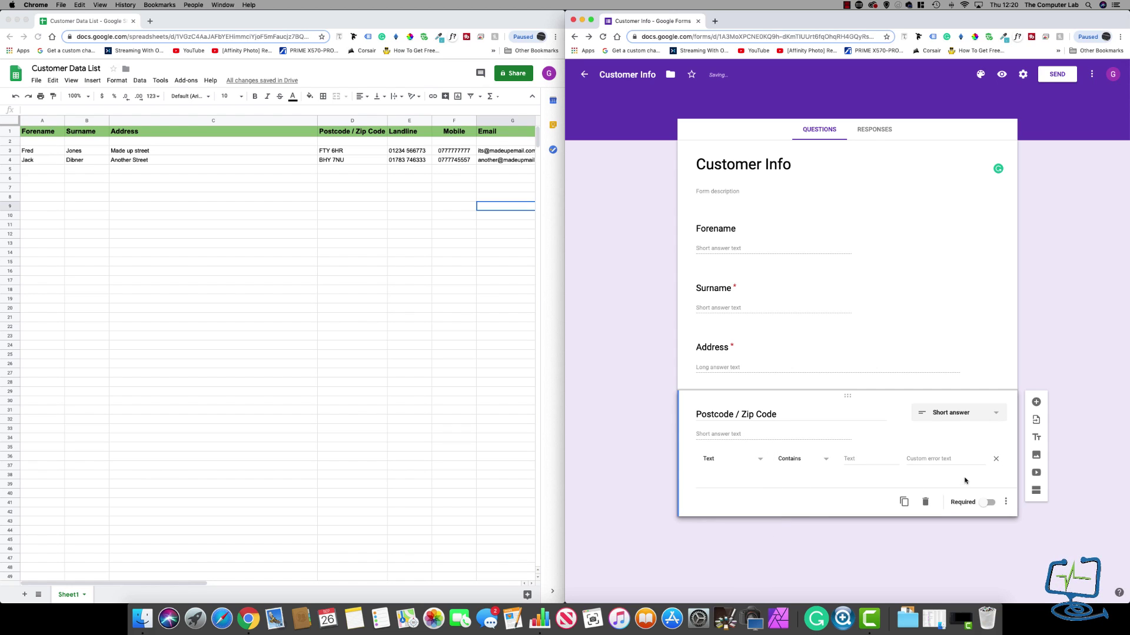
pyautogui.click(995, 459)
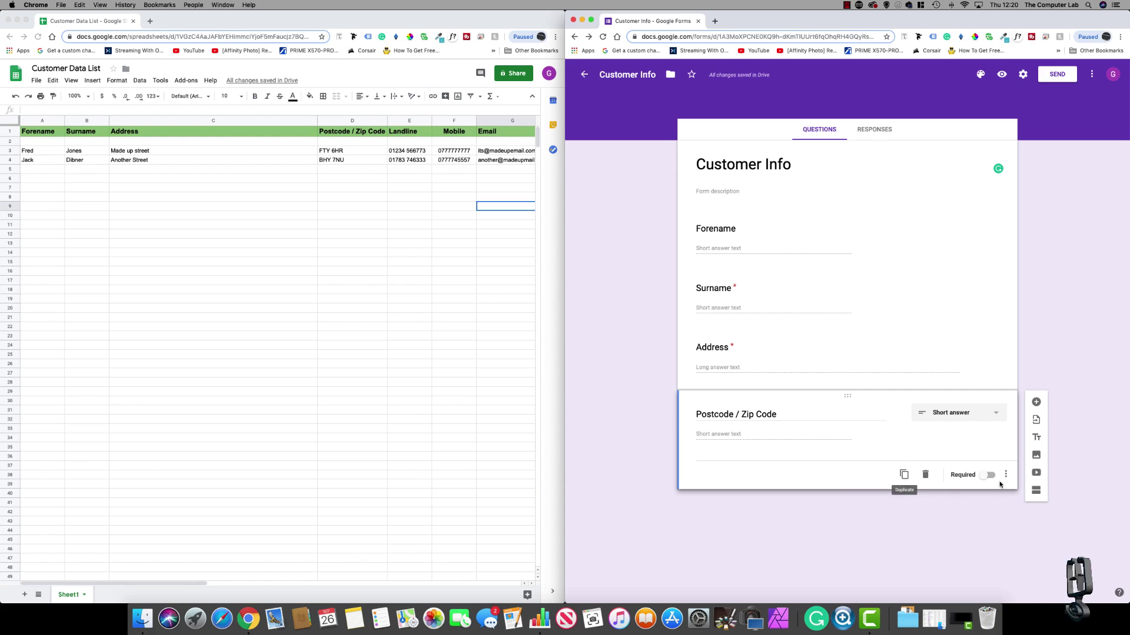
pyautogui.click(988, 475)
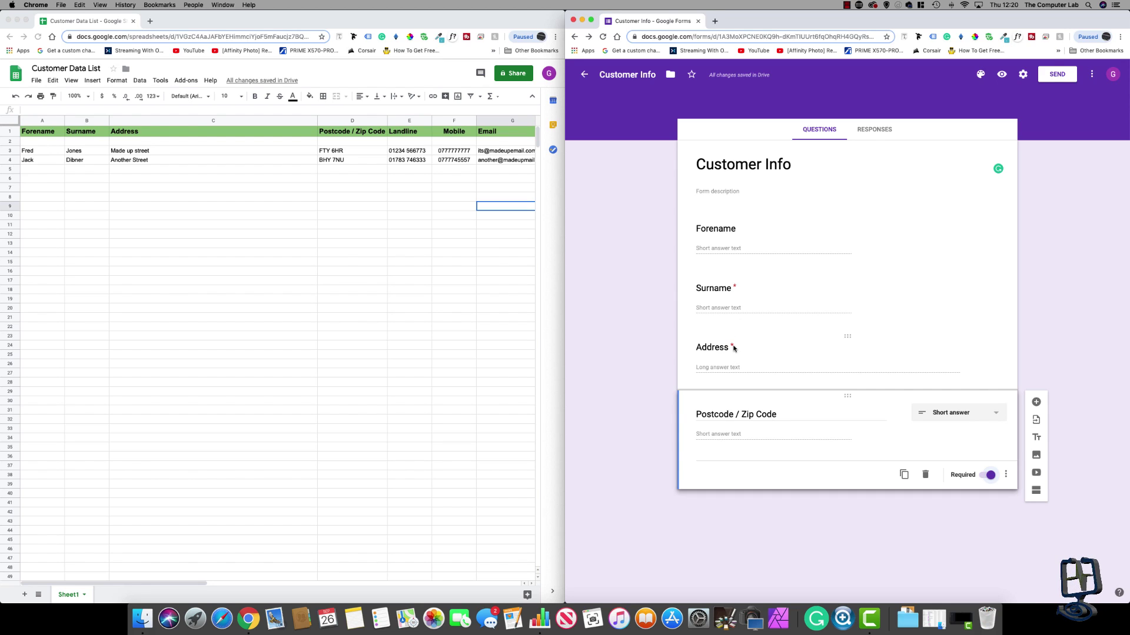
# Add a Short answer 'Landline Tel' question validated as Number – Is number
pyautogui.click(1036, 402)
pyautogui.write('L')
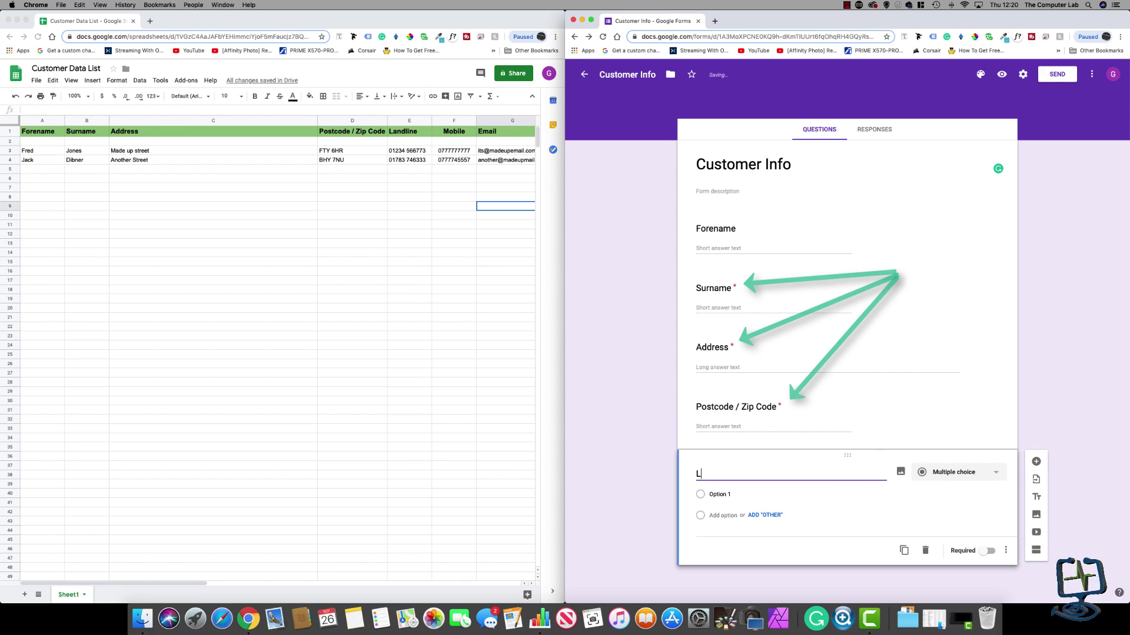
pyautogui.write('andline Tel')
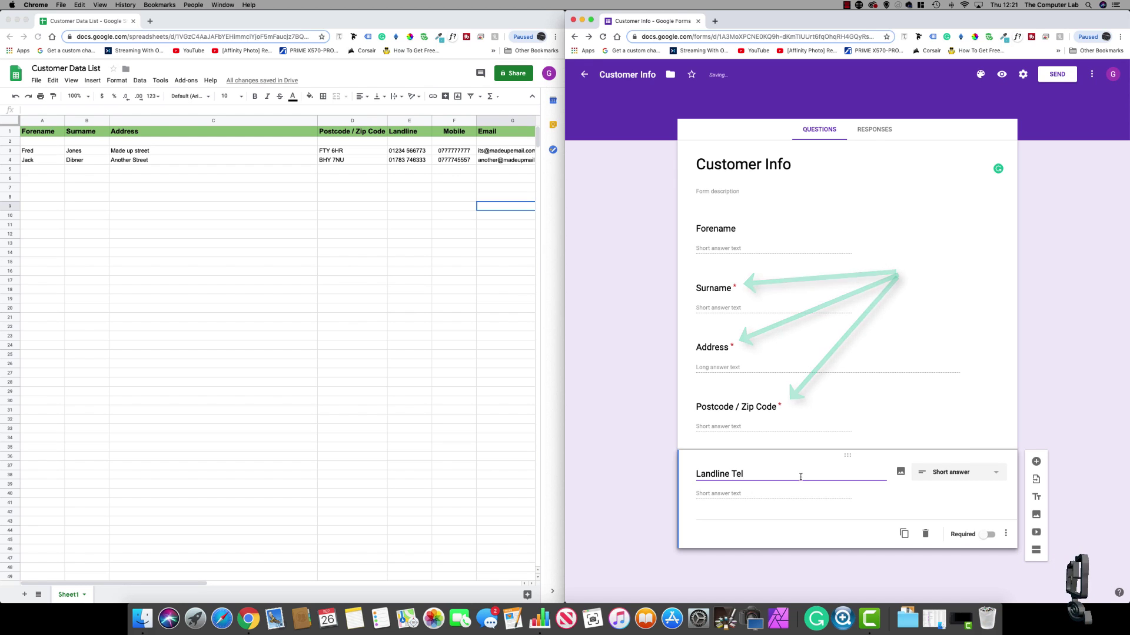
pyautogui.click(965, 474)
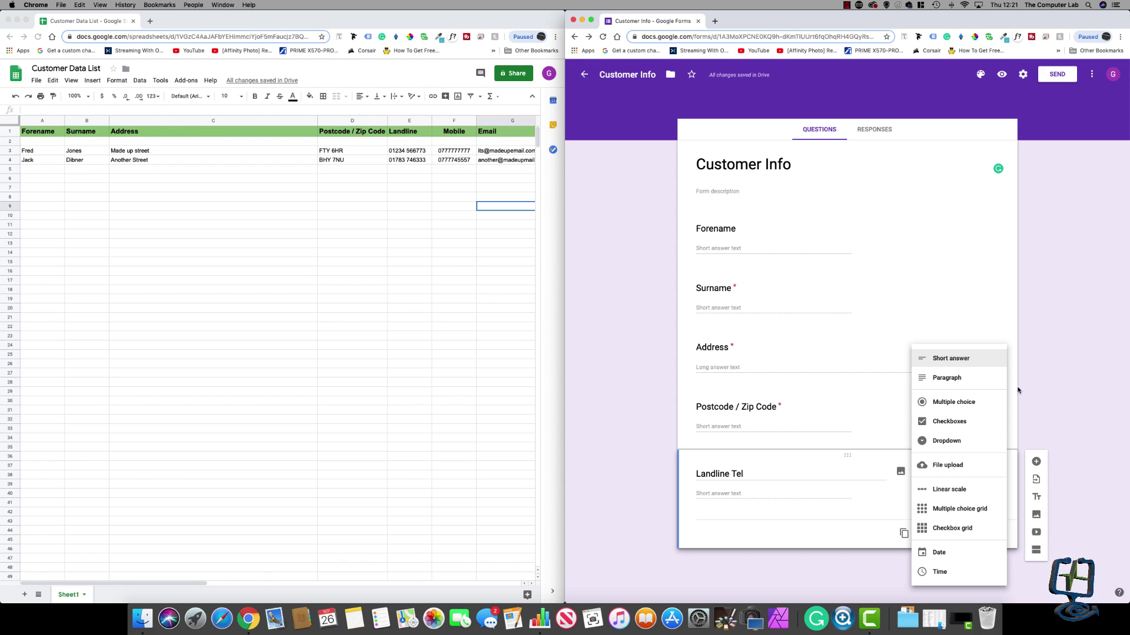
pyautogui.click(1019, 499)
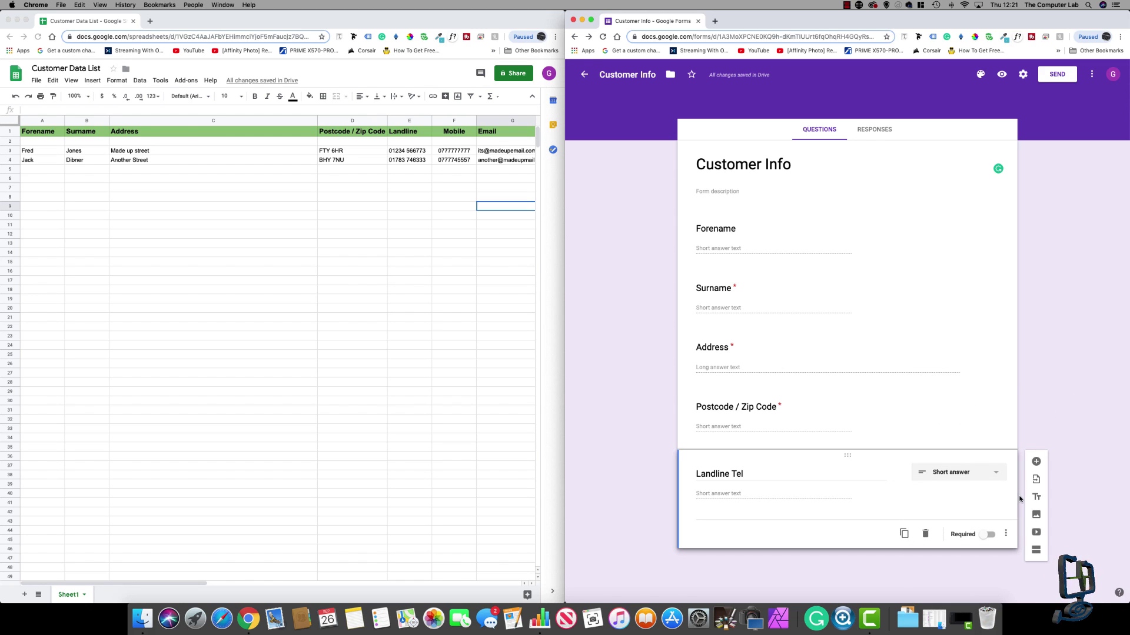
pyautogui.click(1006, 533)
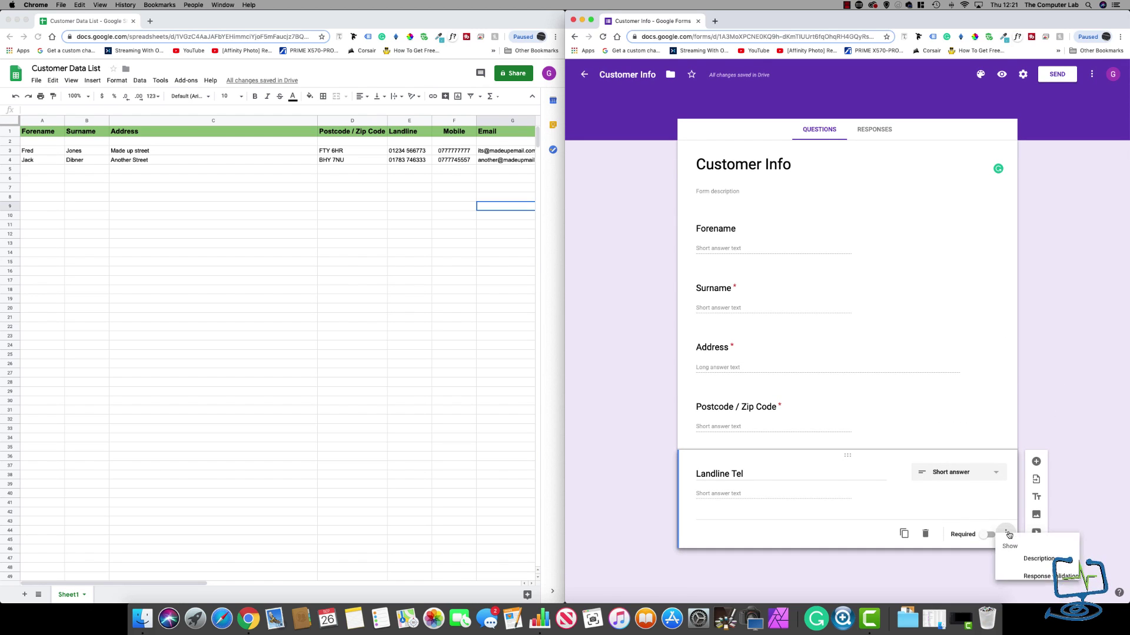
pyautogui.click(1033, 577)
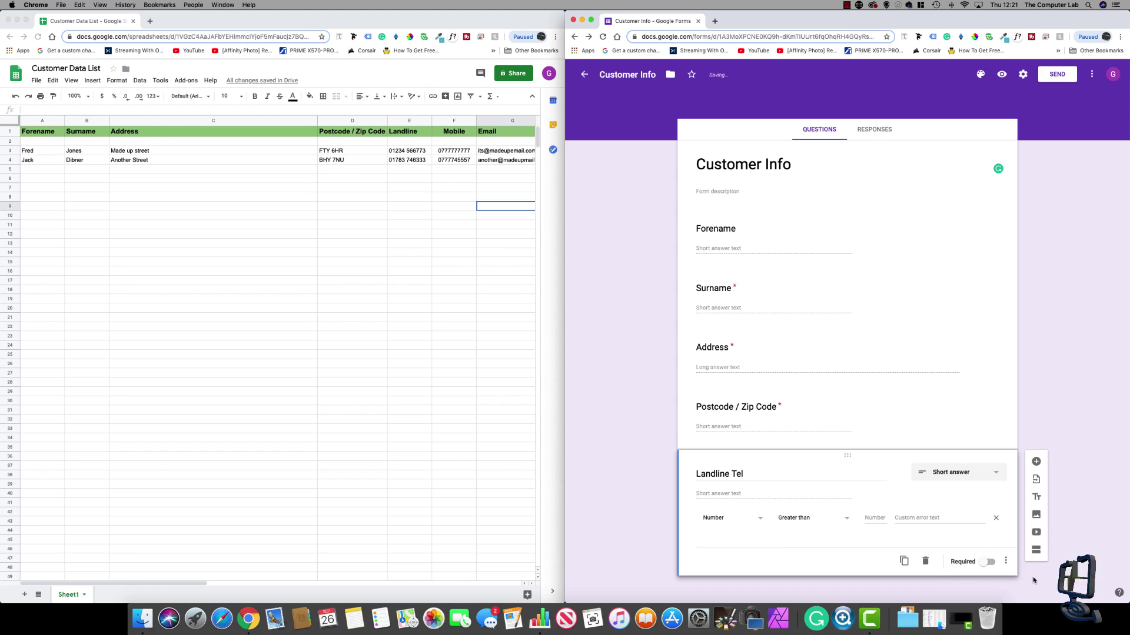
pyautogui.click(760, 522)
pyautogui.click(759, 520)
pyautogui.click(840, 519)
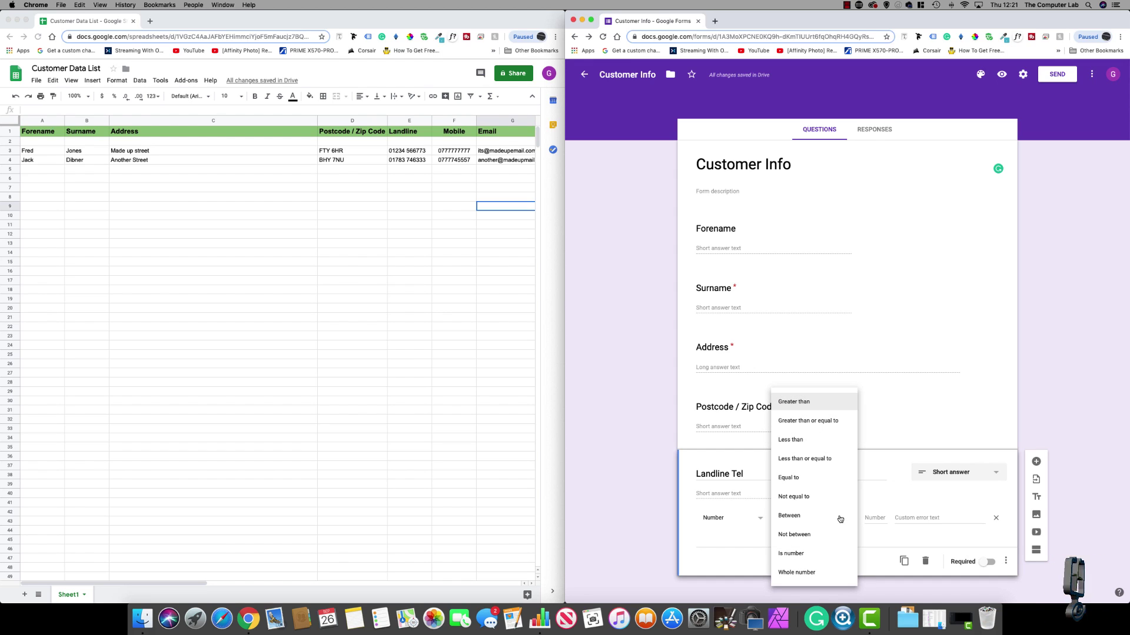
pyautogui.click(815, 554)
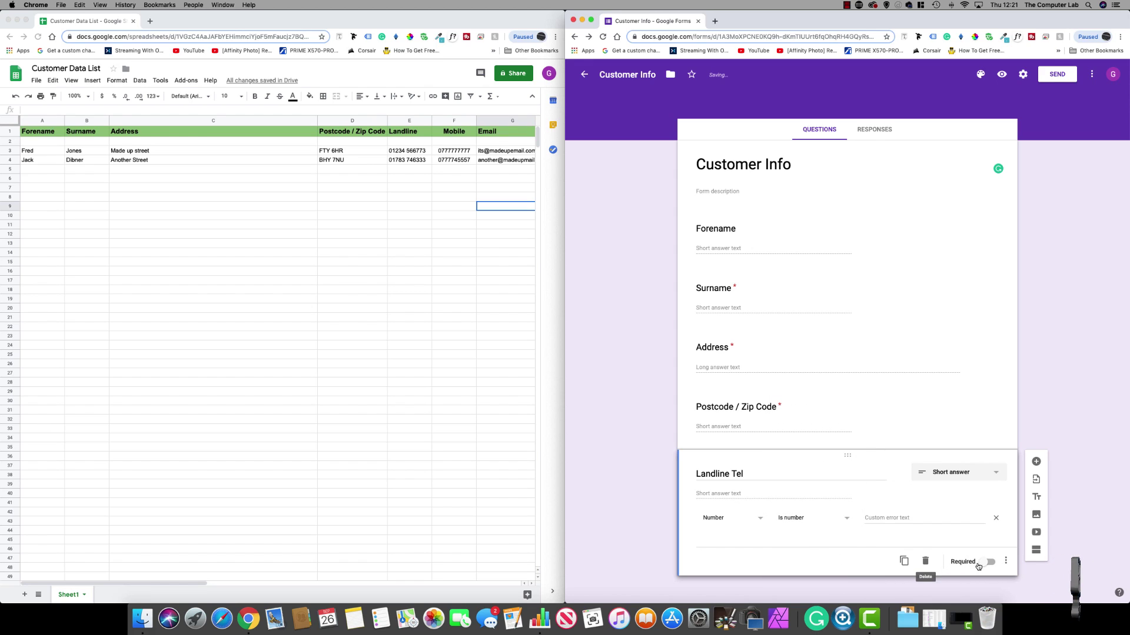
# Add a required number-validated 'Mobile Tel' question, then a Short answer question titled 'Email'
pyautogui.click(1034, 463)
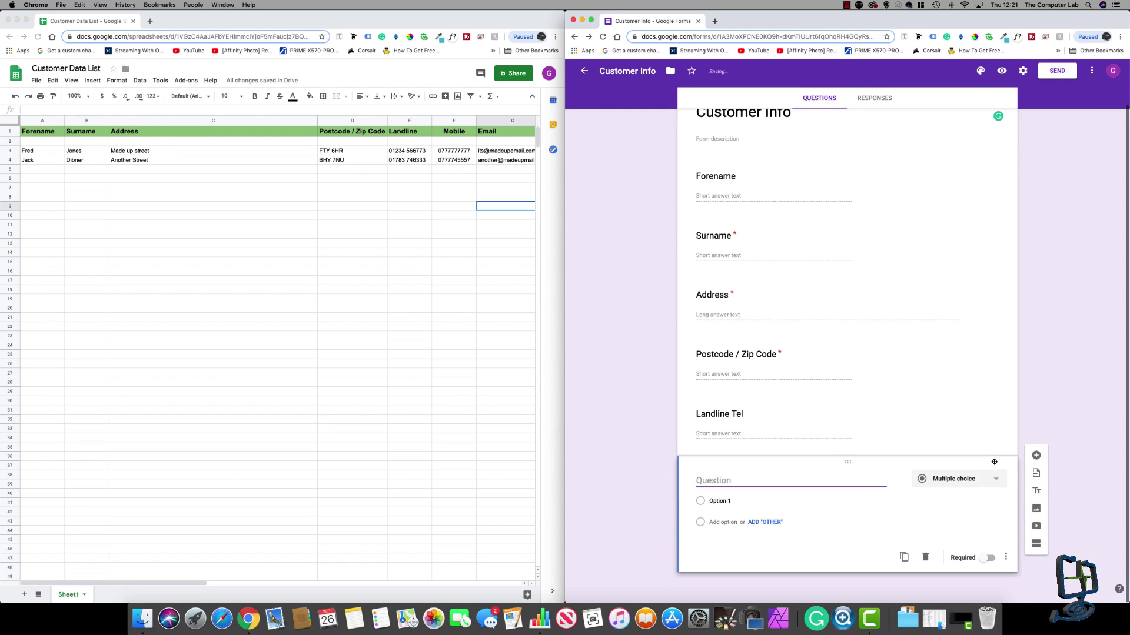
pyautogui.write('Mobile ')
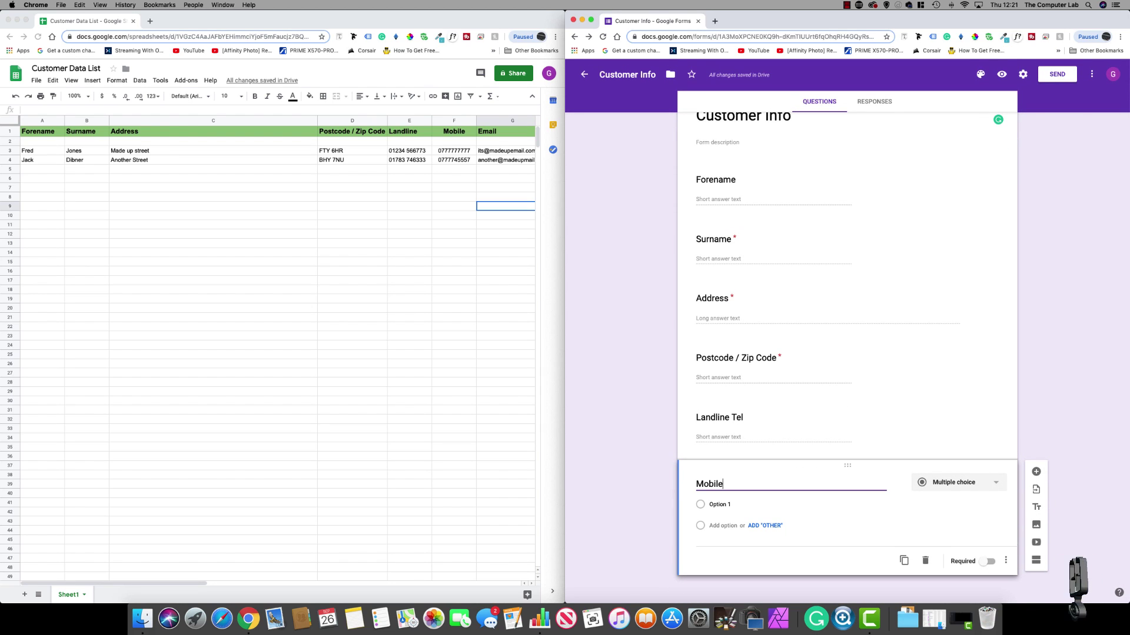
pyautogui.write('Tel')
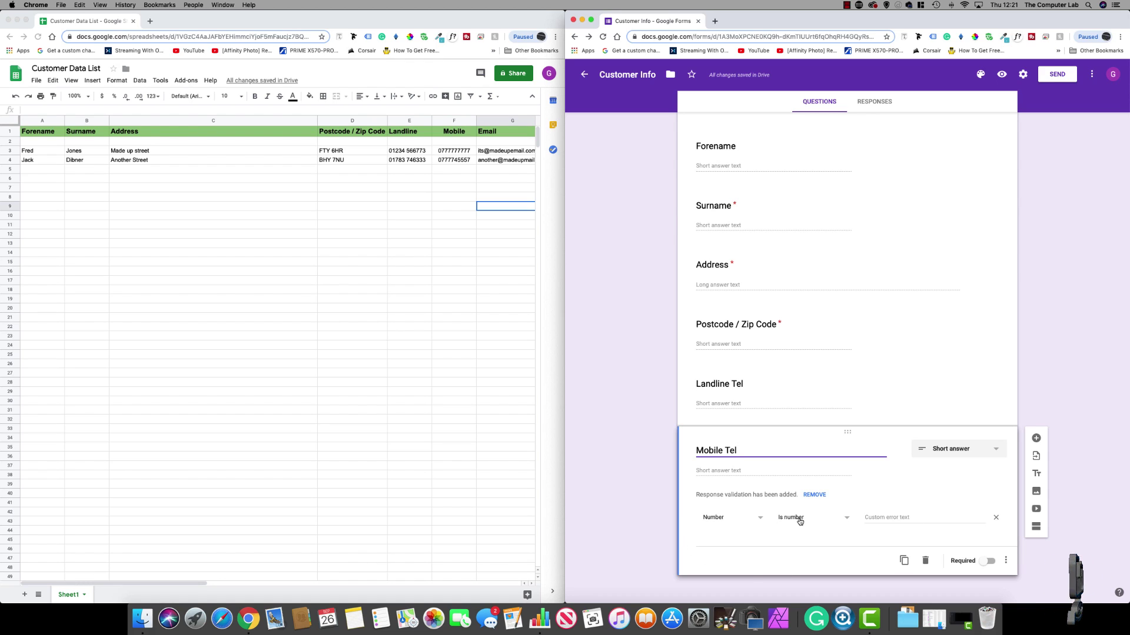
pyautogui.click(988, 563)
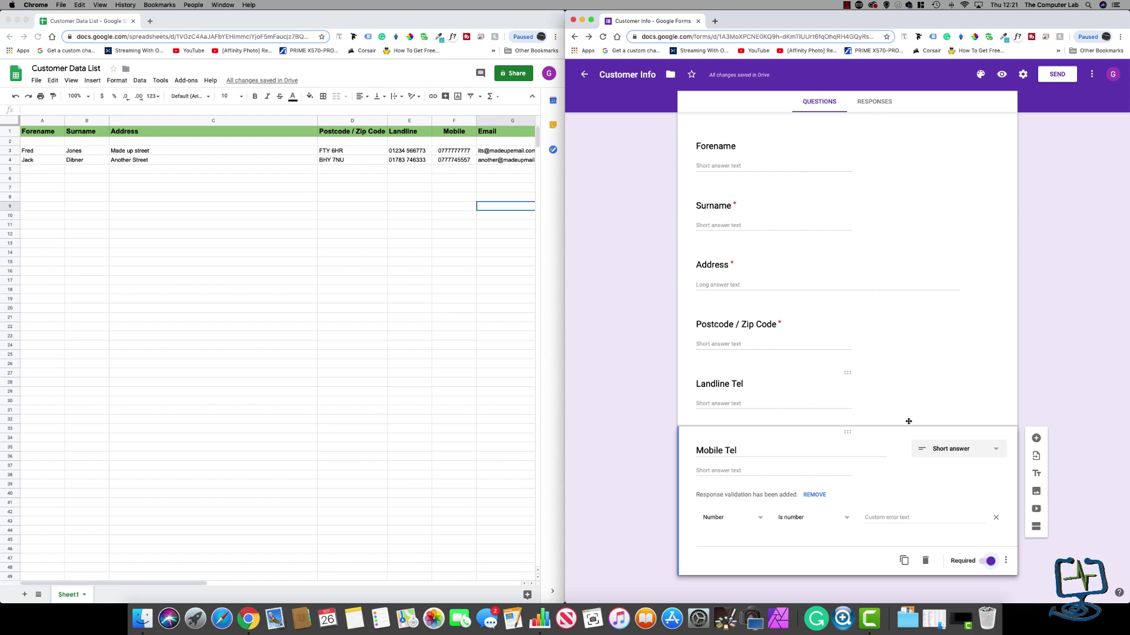
pyautogui.click(1035, 438)
pyautogui.write('Email')
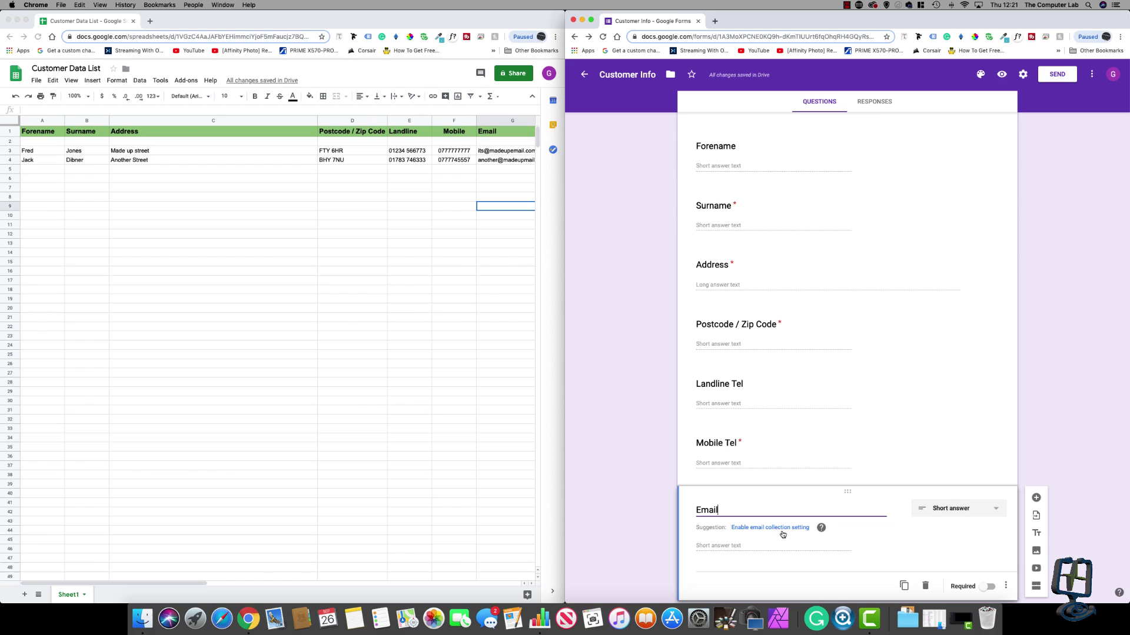
# Switch from Responses back to Questions and set the Email question to required
pyautogui.moveTo(826, 530)
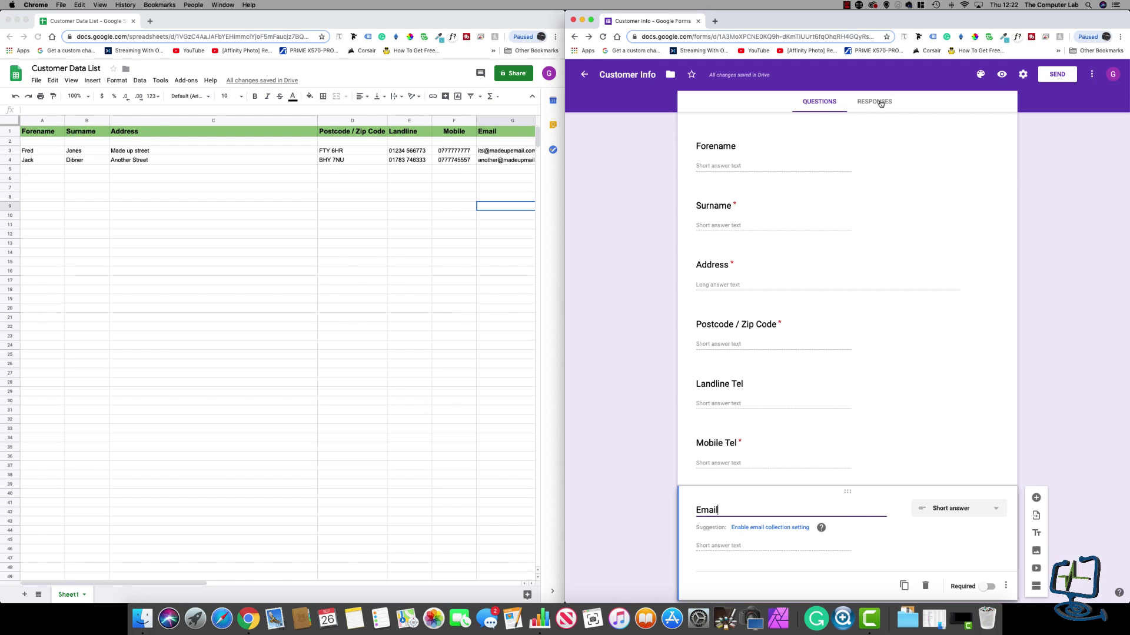
pyautogui.scroll(-1, 906, 536)
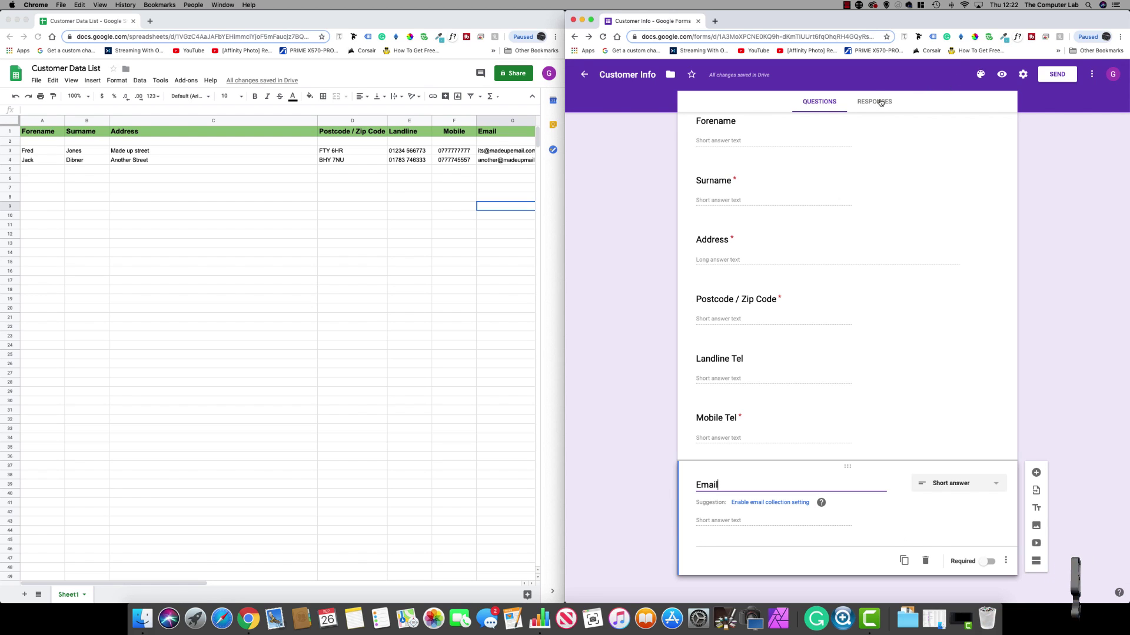
pyautogui.click(880, 103)
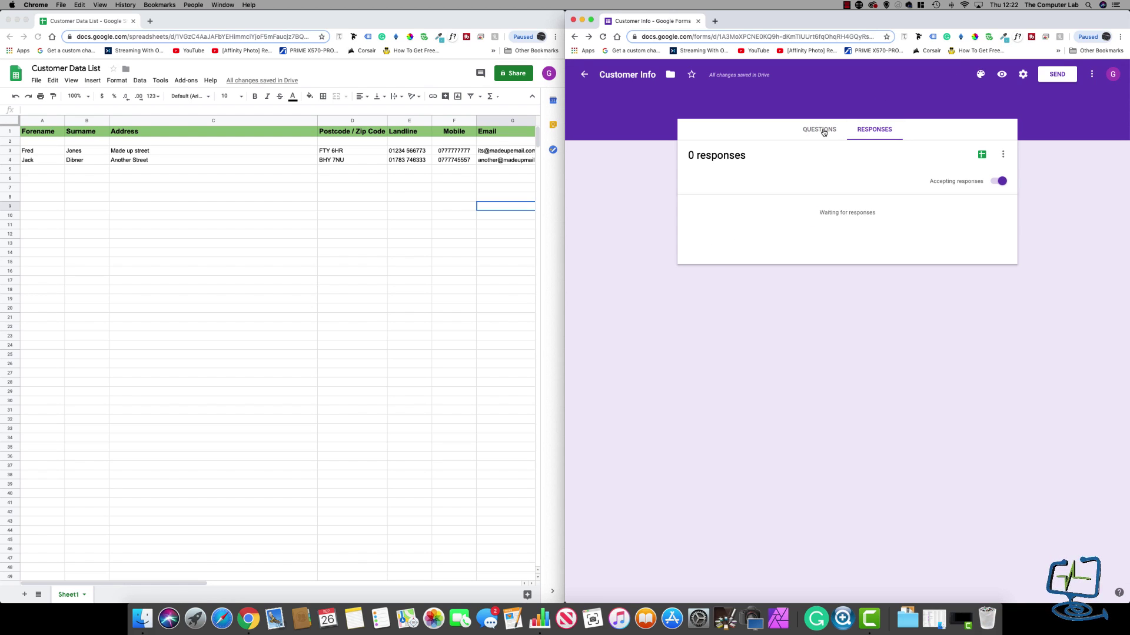
pyautogui.click(821, 130)
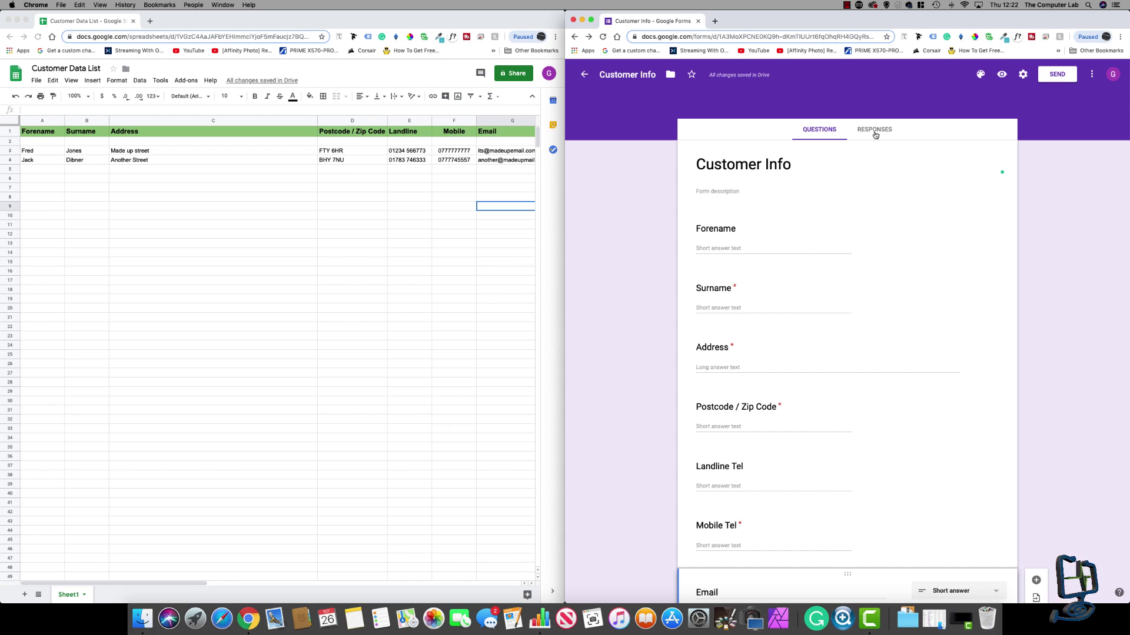
pyautogui.scroll(-2, 841, 318)
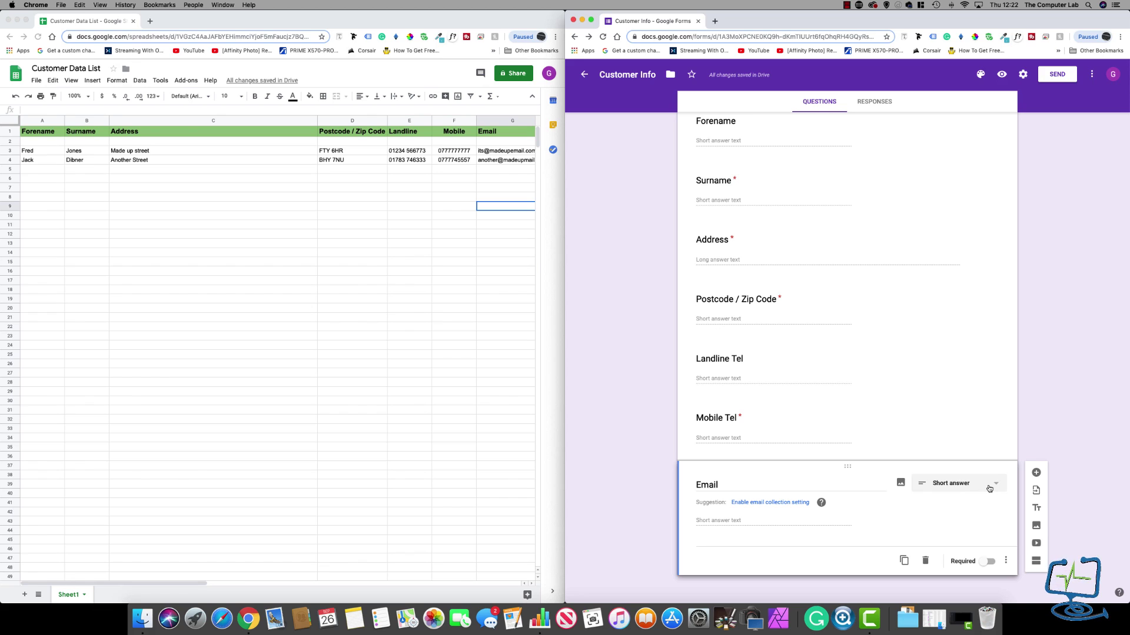
pyautogui.click(988, 562)
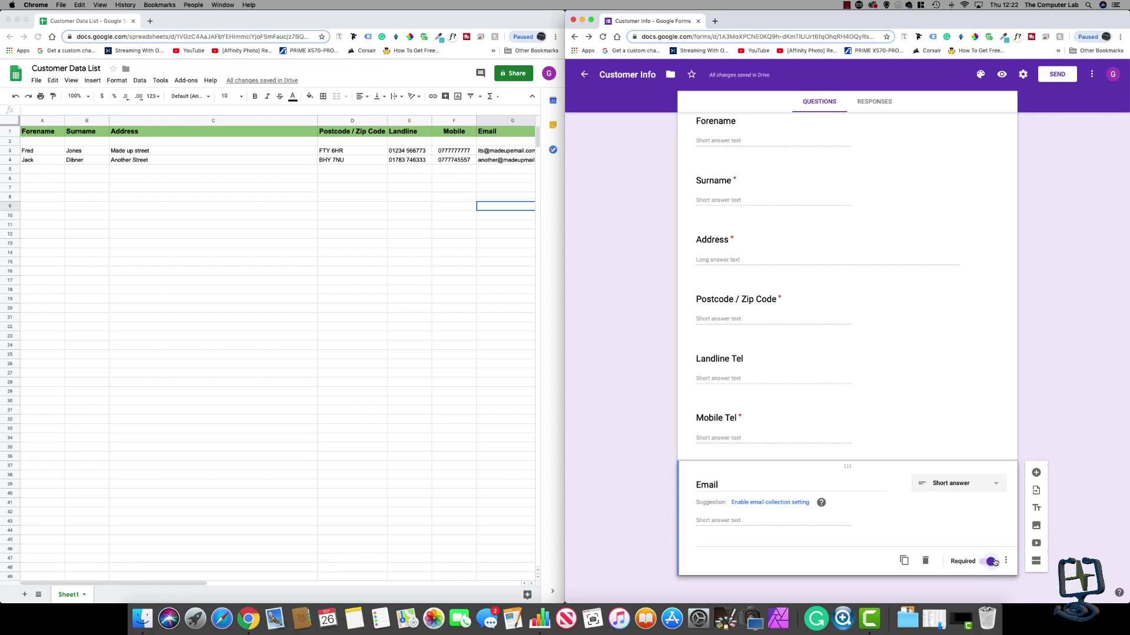
pyautogui.scroll(1, 903, 397)
pyautogui.scroll(3, 904, 397)
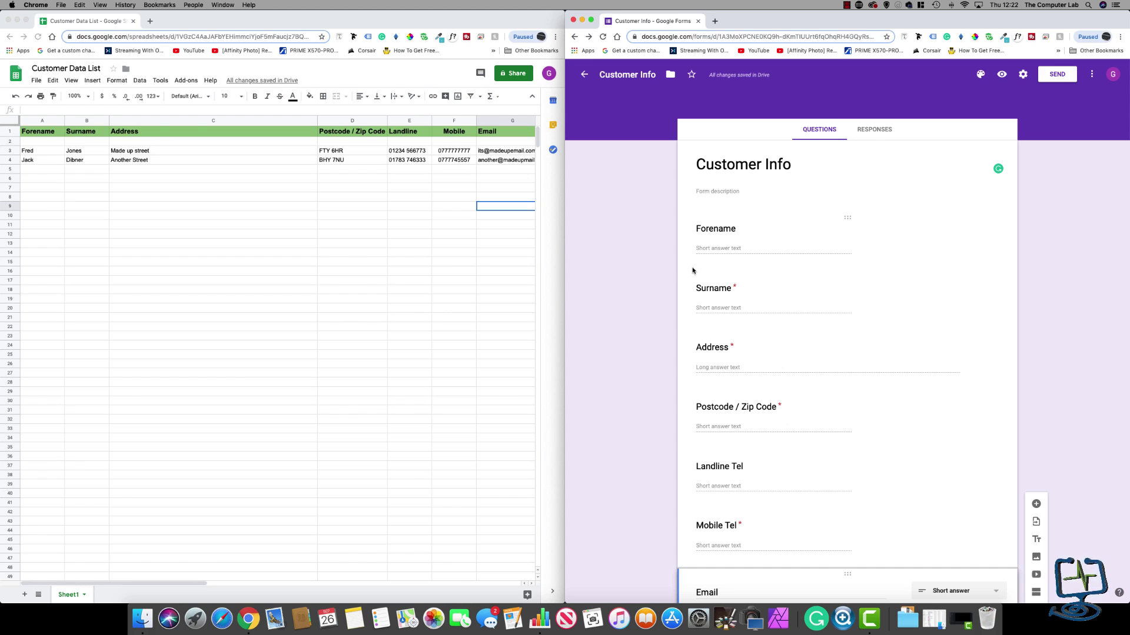
pyautogui.scroll(-1, 717, 241)
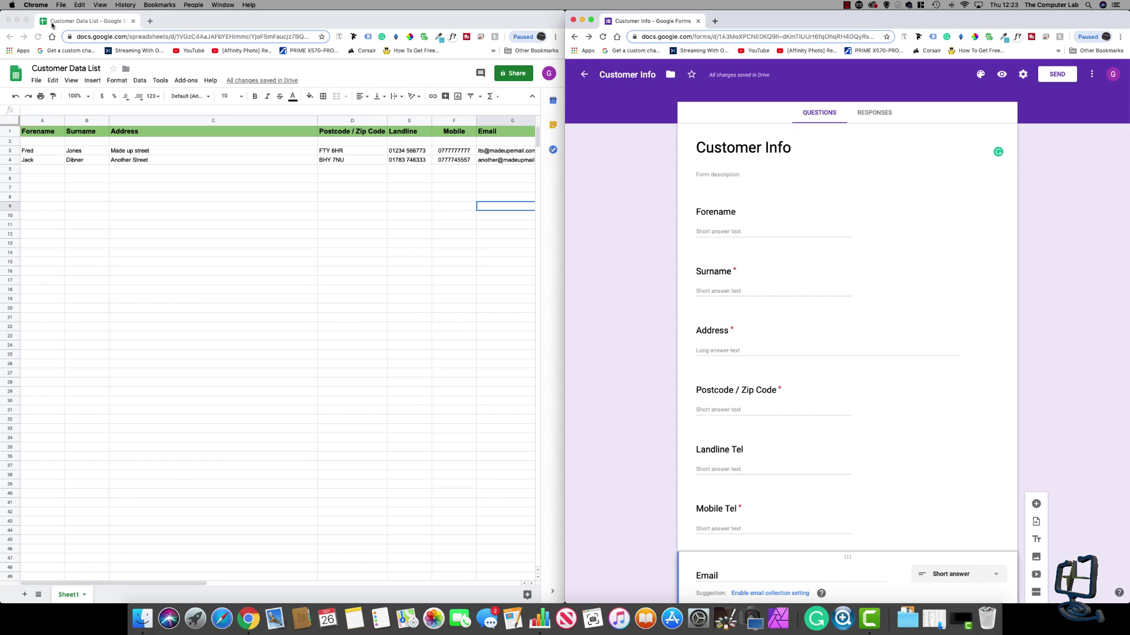
# Minimise the spreadsheet, centre the Forms window and reopen Customer Info from Forms home
pyautogui.click(18, 22)
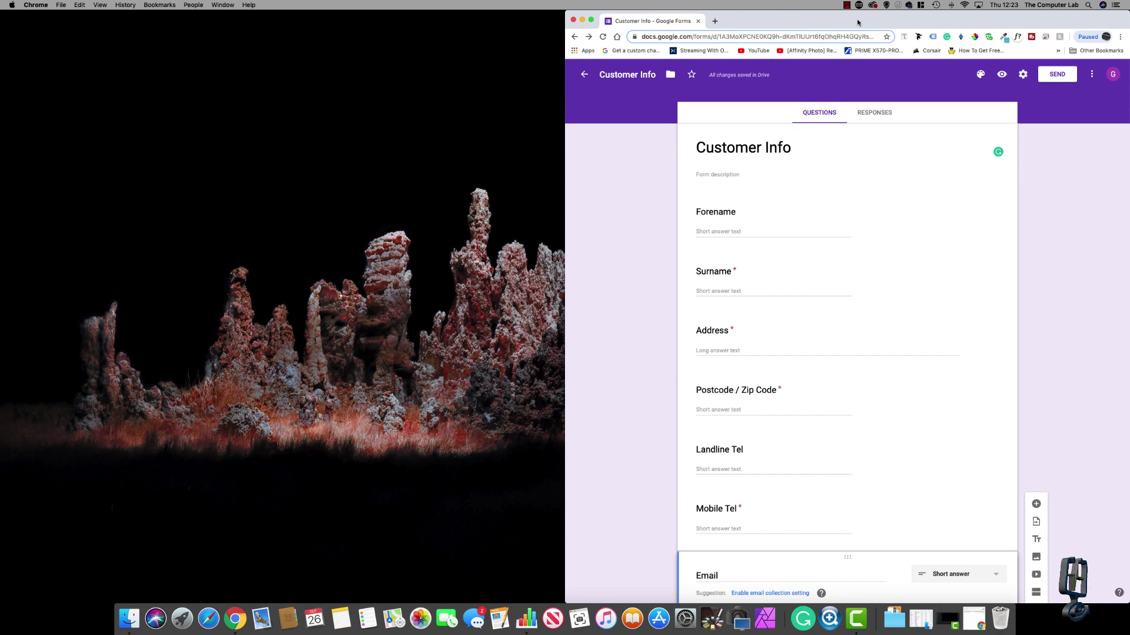
pyautogui.moveTo(858, 22); pyautogui.dragTo(540, 27)
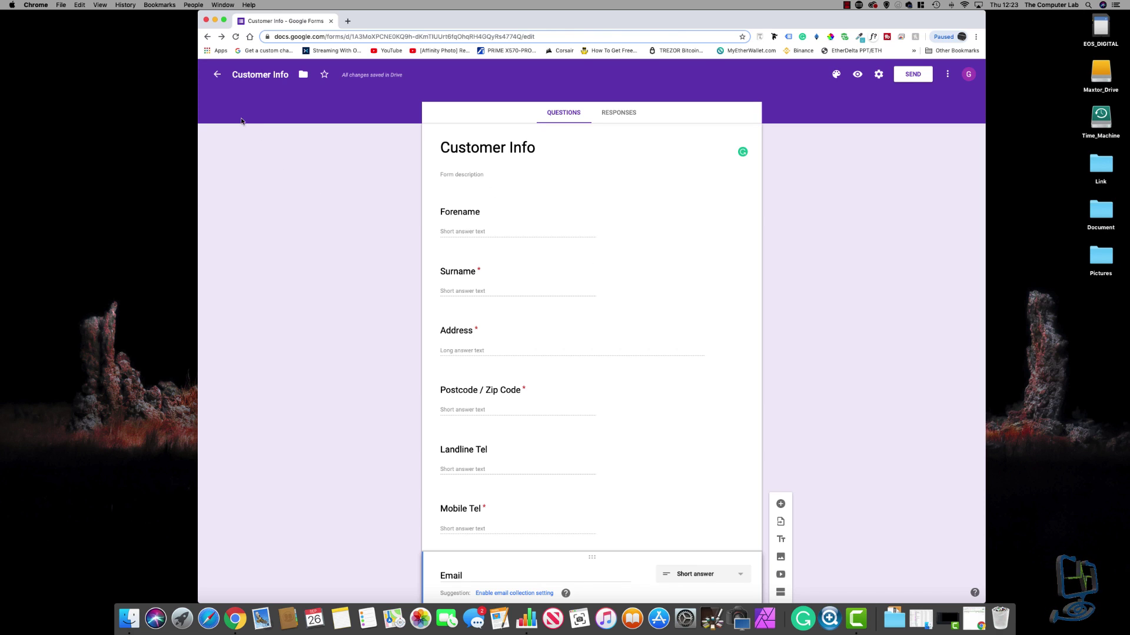
pyautogui.click(216, 74)
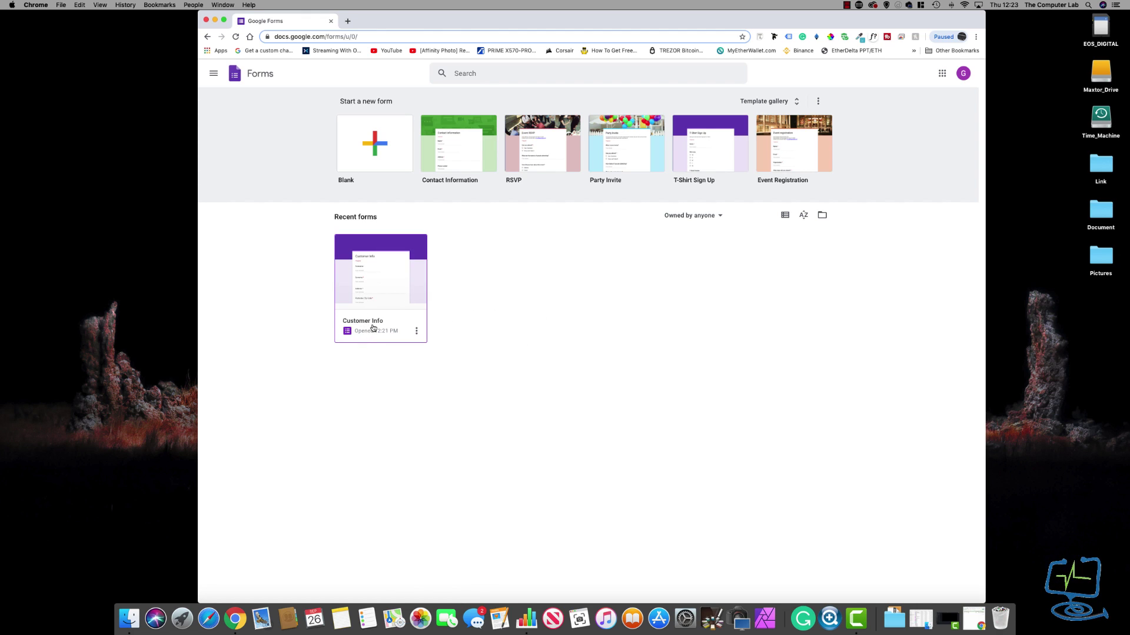
pyautogui.click(372, 283)
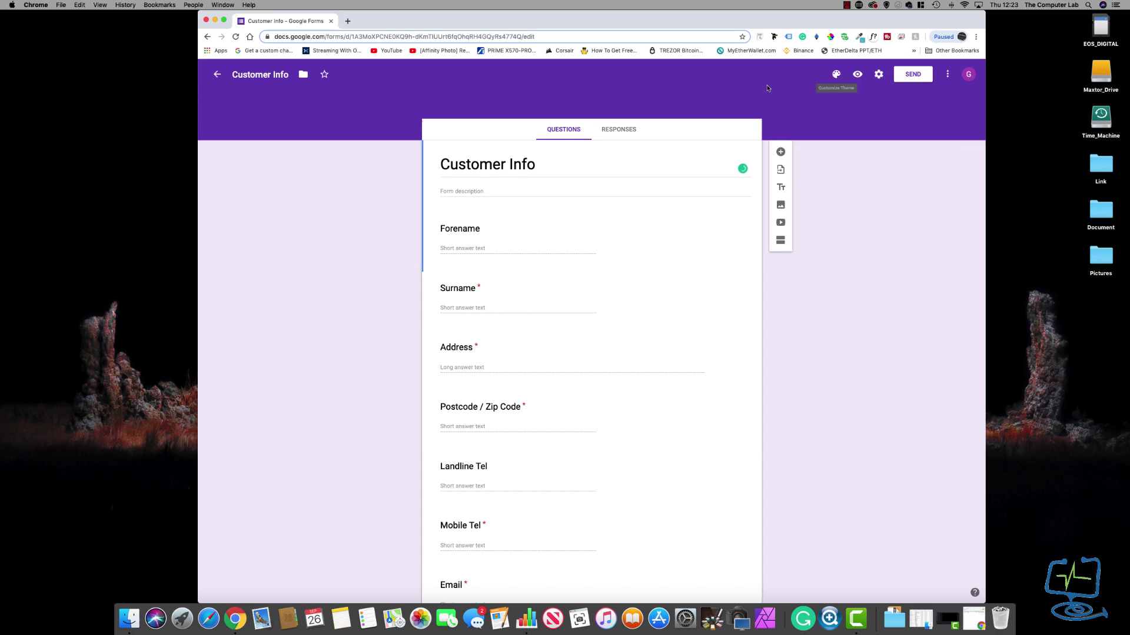
# Apply a green theme colour and light grey background to the Customer Info form
pyautogui.click(836, 75)
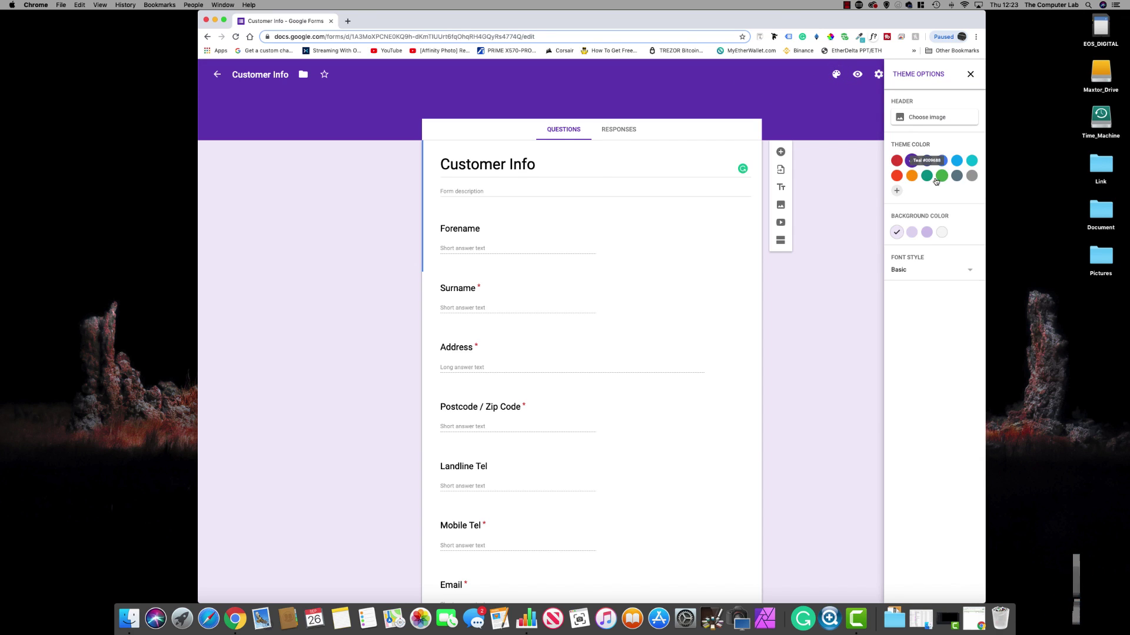
pyautogui.click(942, 175)
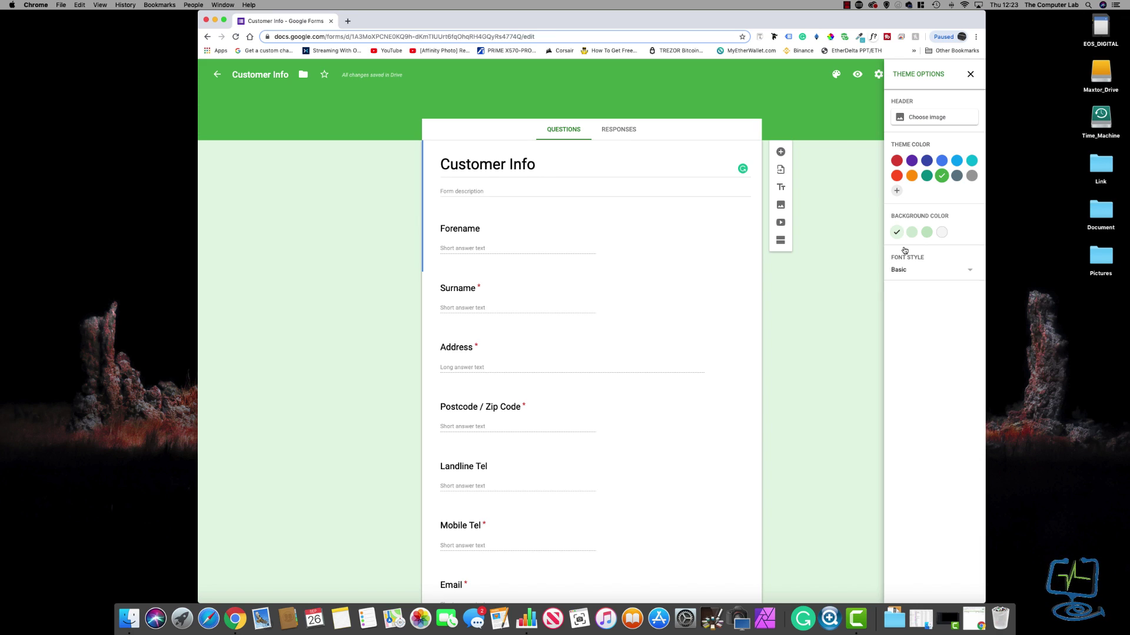
pyautogui.click(941, 232)
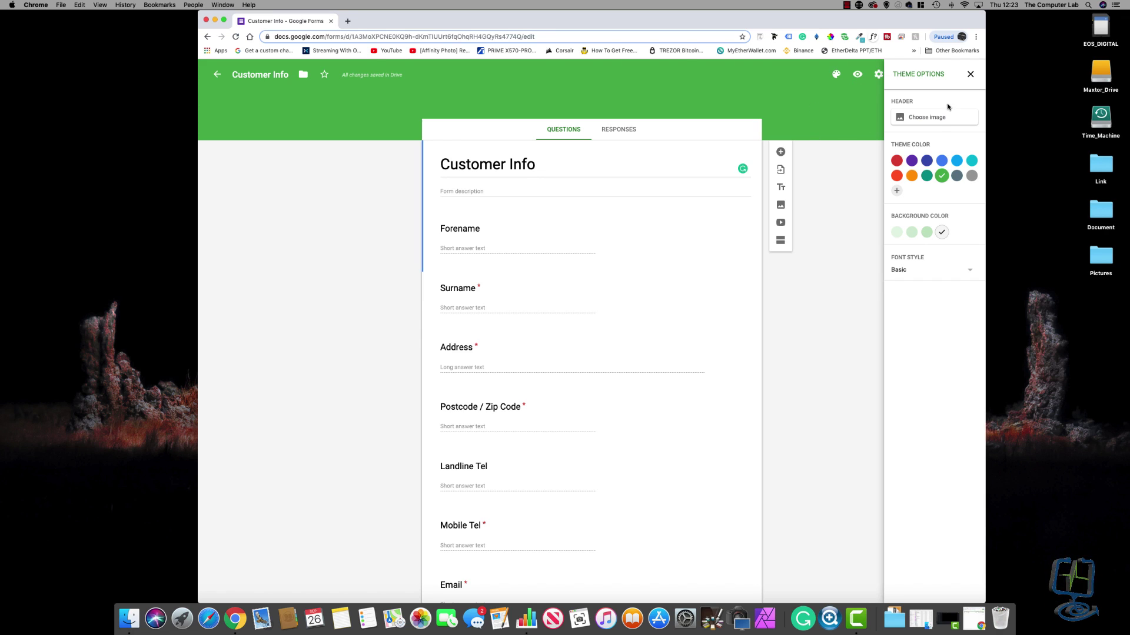
pyautogui.click(970, 75)
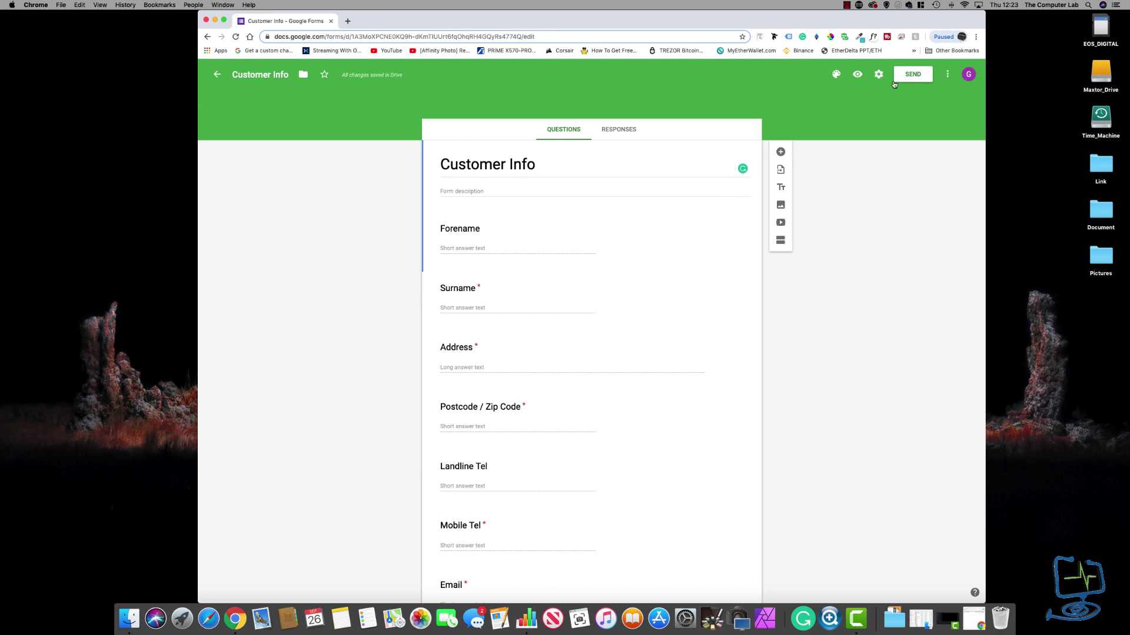
# Copy the form's shortened link from the Send dialog's Link tab, leaving email collection off
pyautogui.click(913, 75)
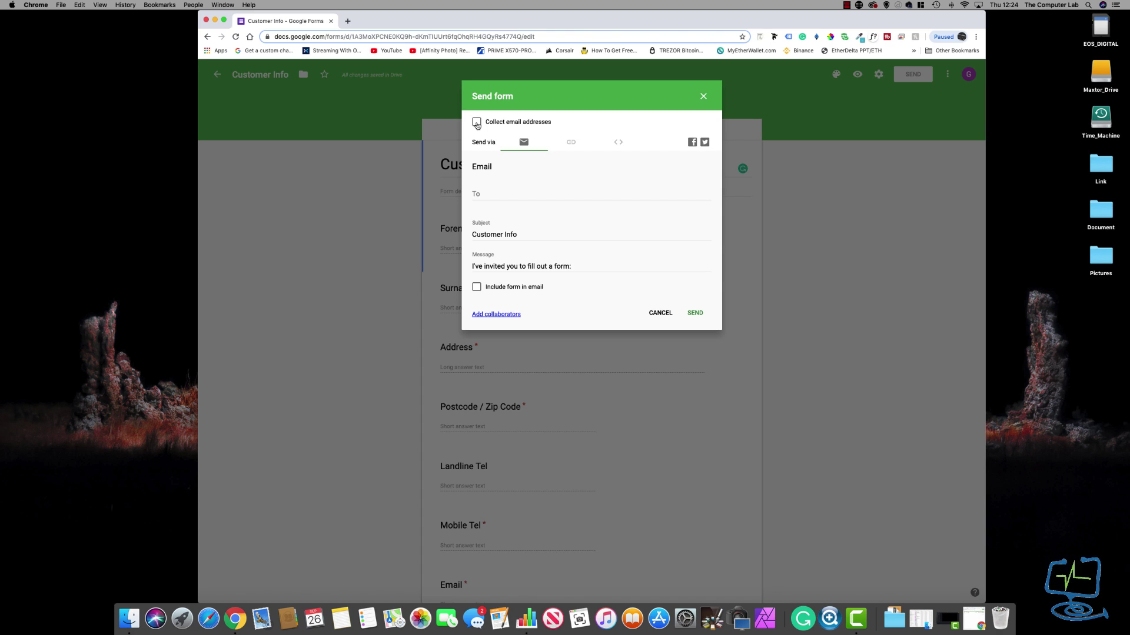
pyautogui.click(476, 123)
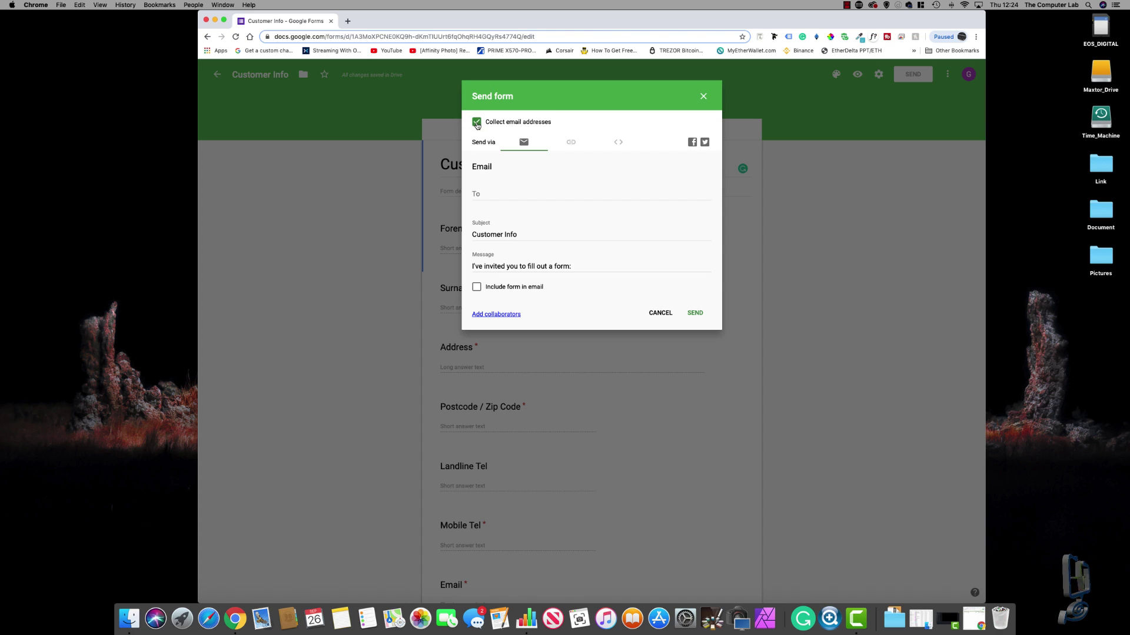
pyautogui.click(477, 124)
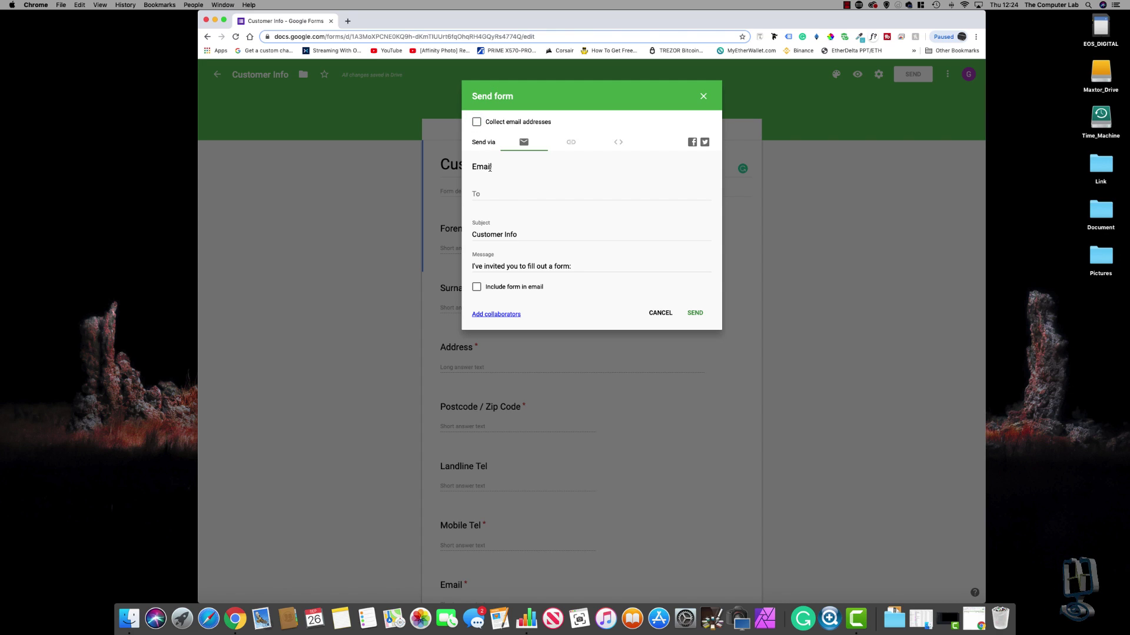
pyautogui.click(572, 143)
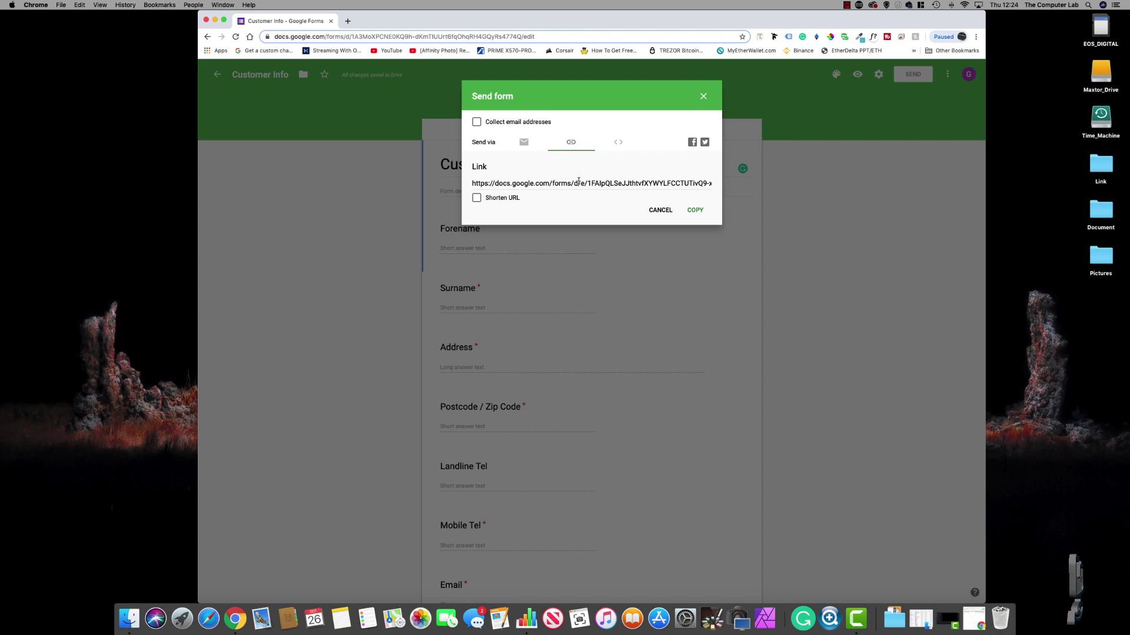
pyautogui.click(695, 211)
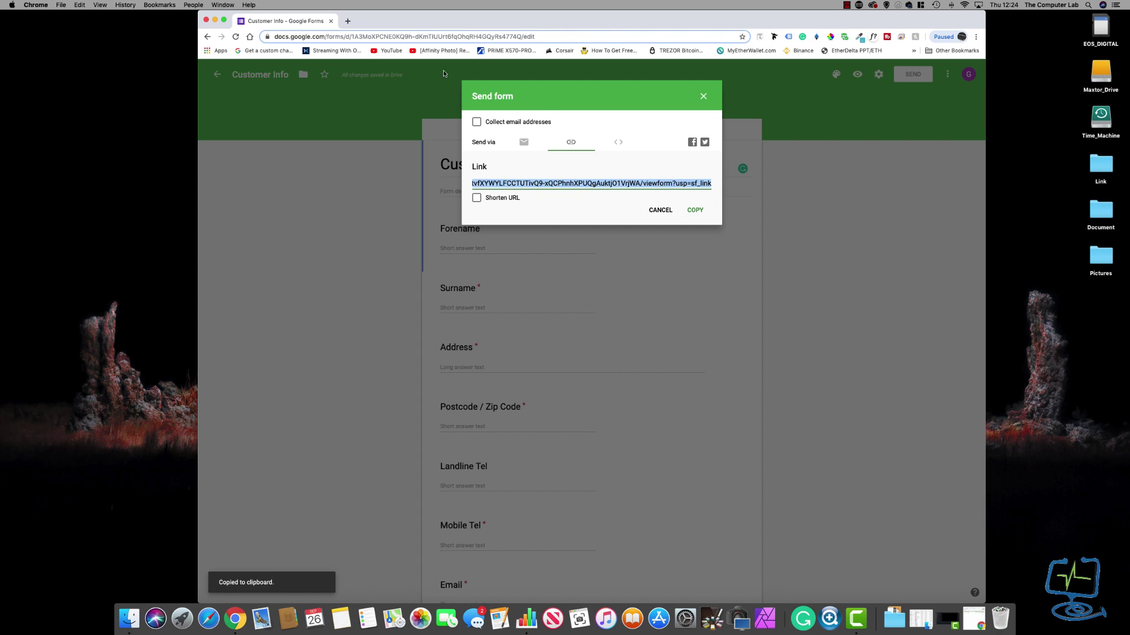
pyautogui.click(477, 198)
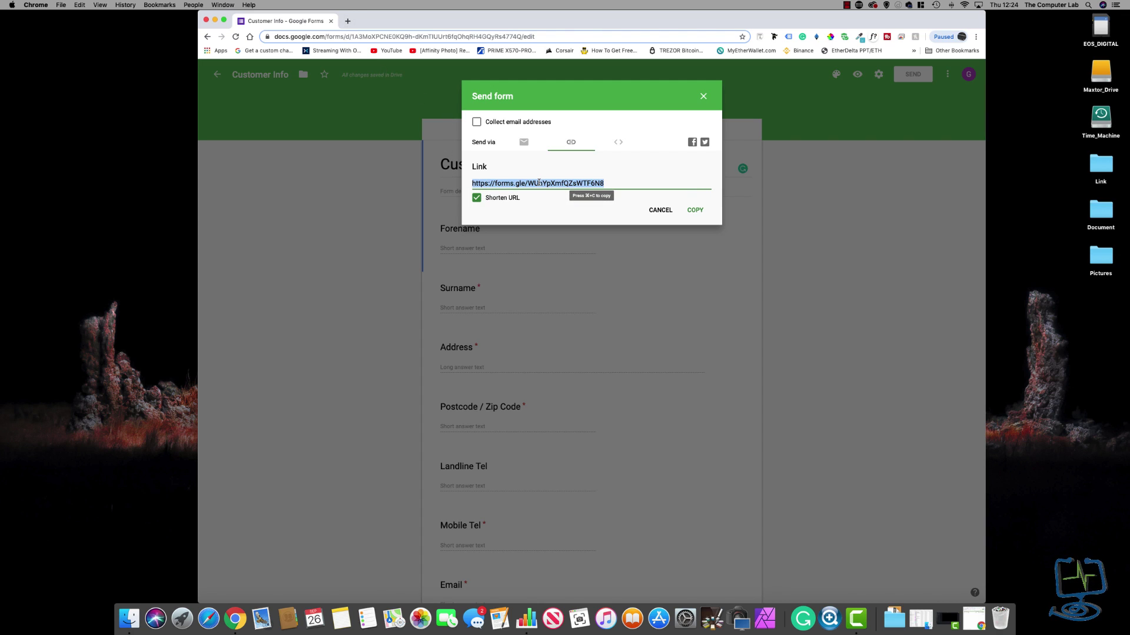
pyautogui.click(695, 211)
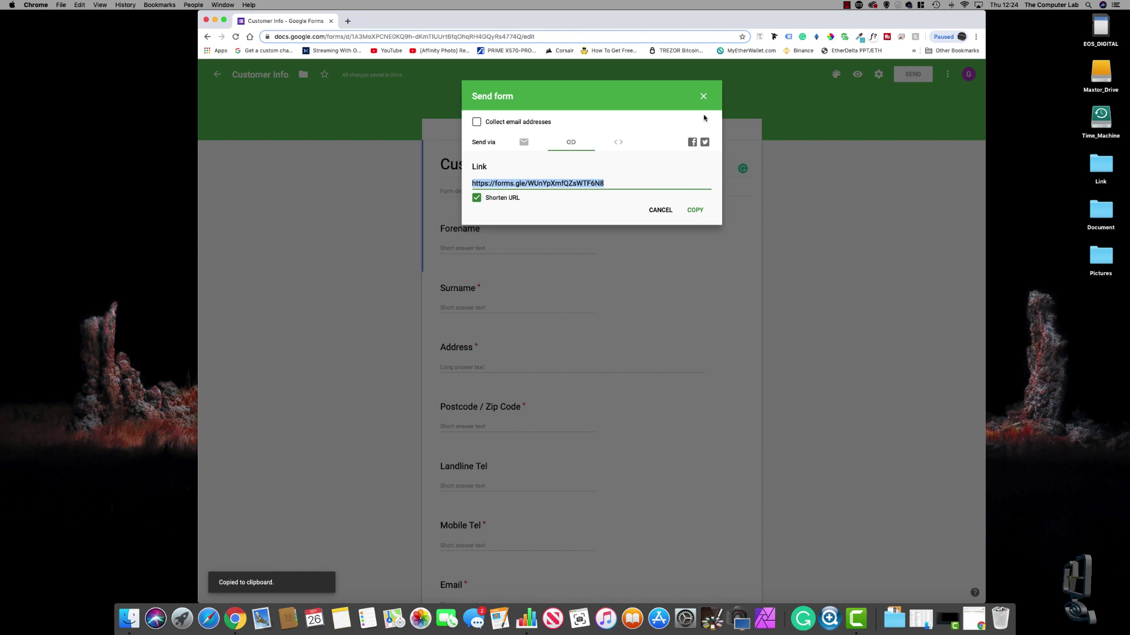
pyautogui.click(704, 96)
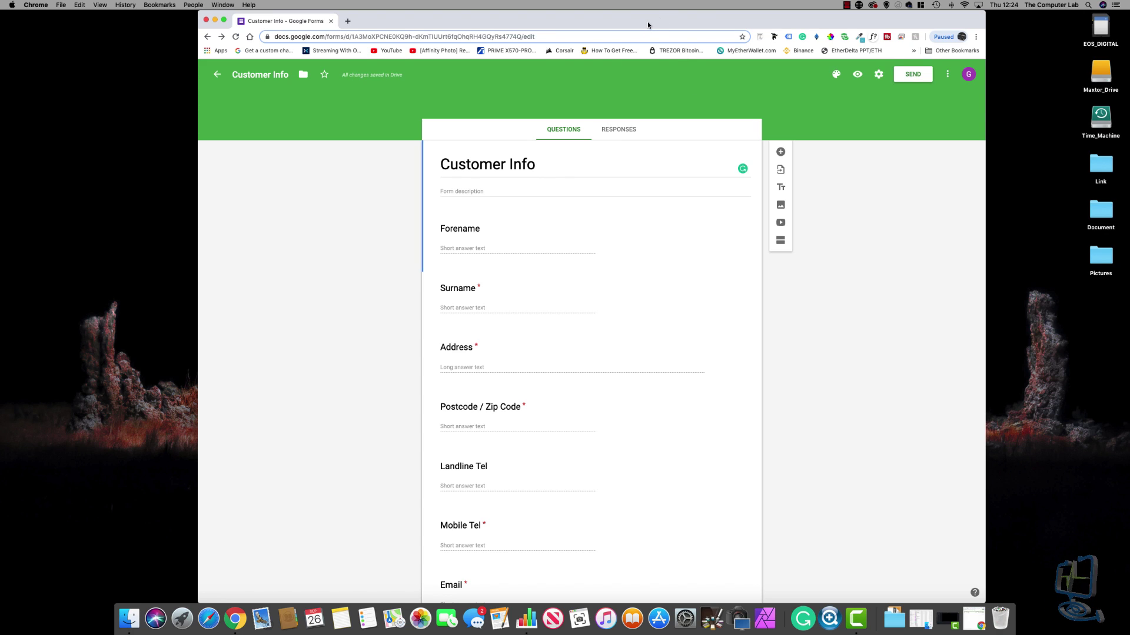
# Open a new Chrome incognito window and load the pasted short form link
pyautogui.click(215, 22)
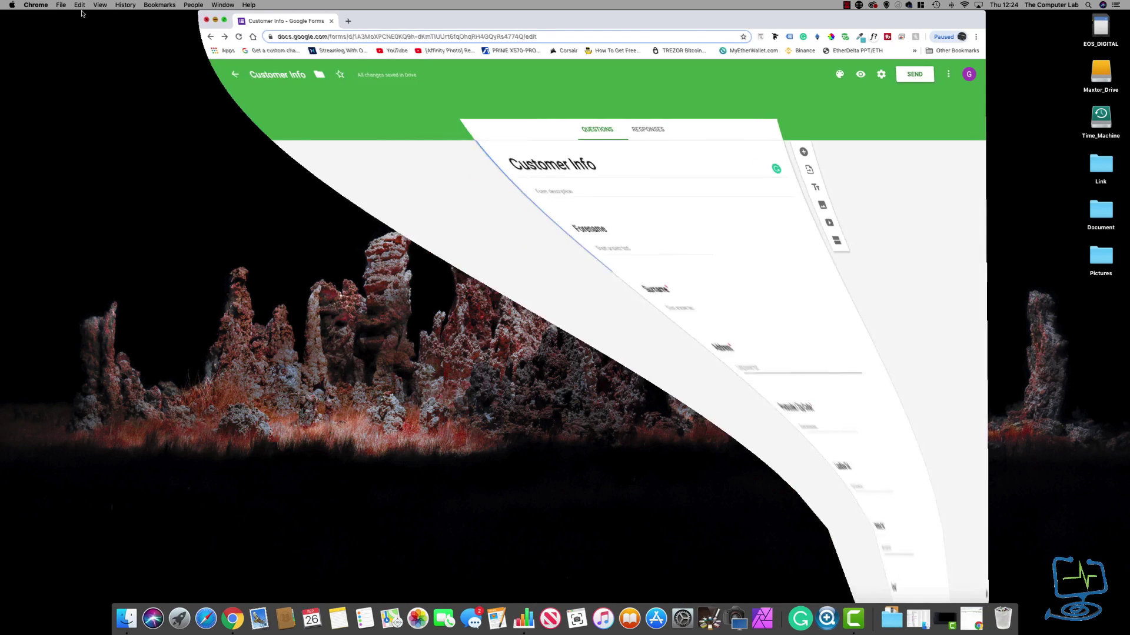
pyautogui.click(80, 6)
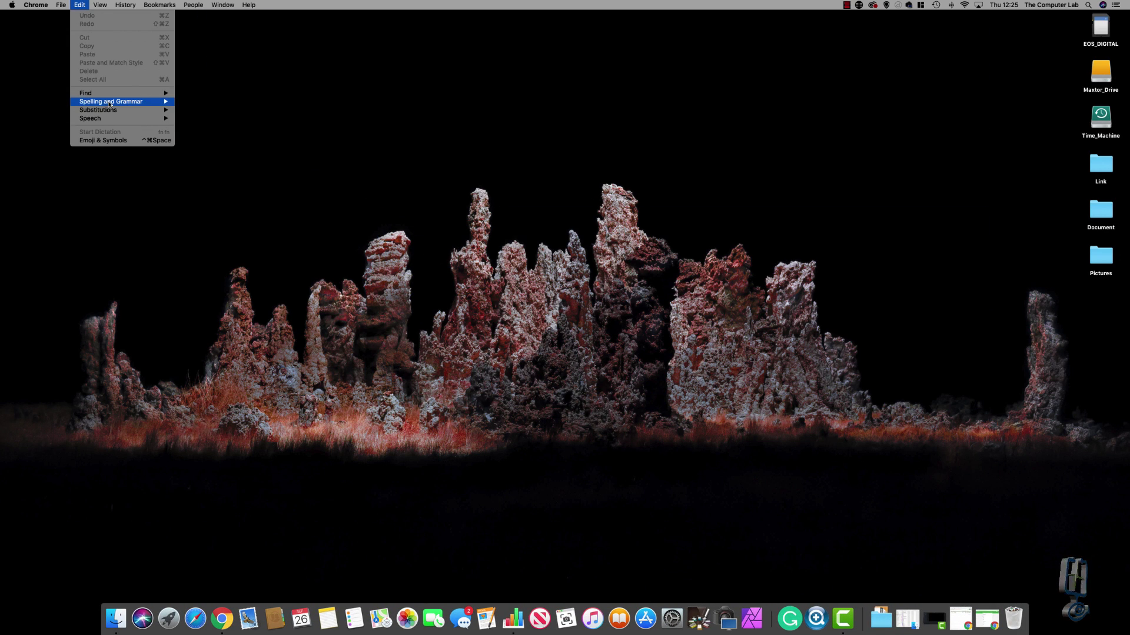
pyautogui.moveTo(59, 4)
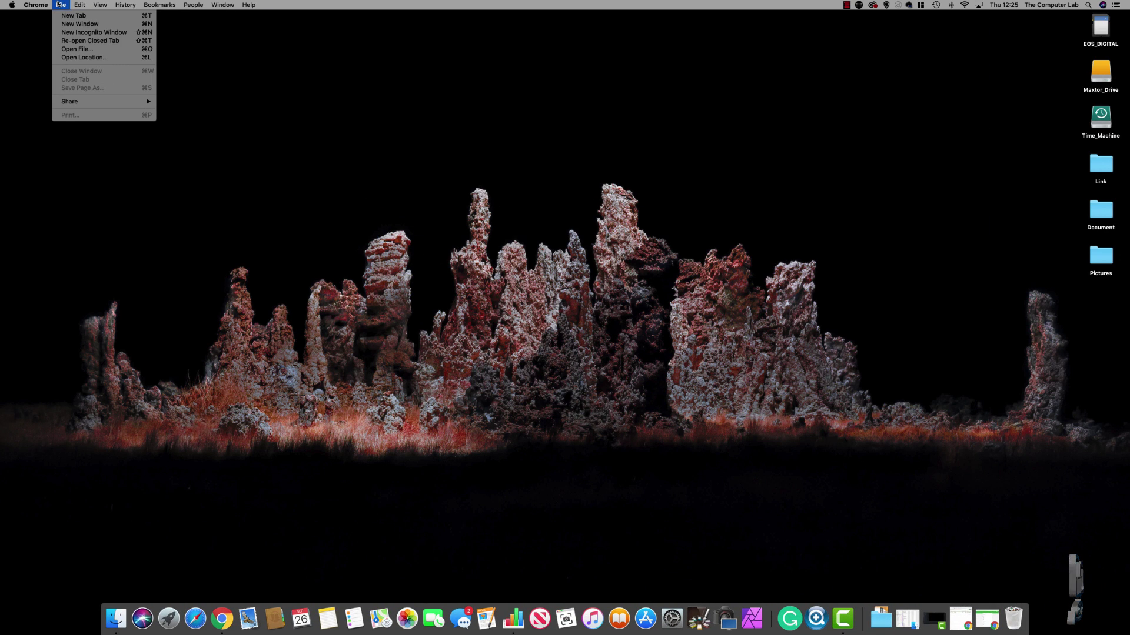
pyautogui.click(77, 33)
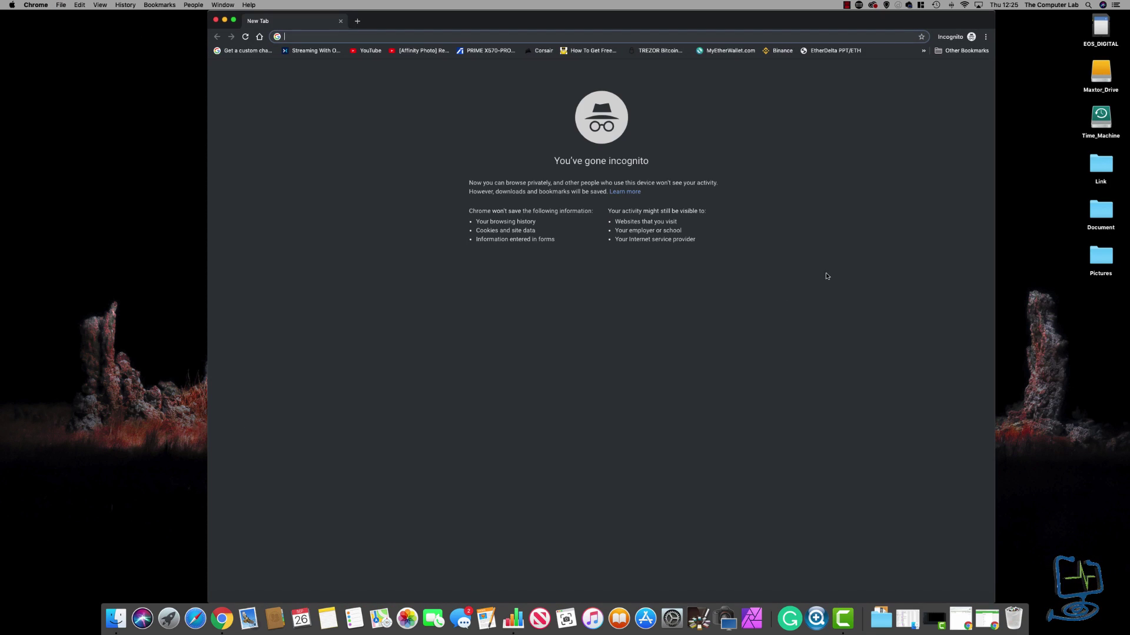
pyautogui.rightClick(353, 38)
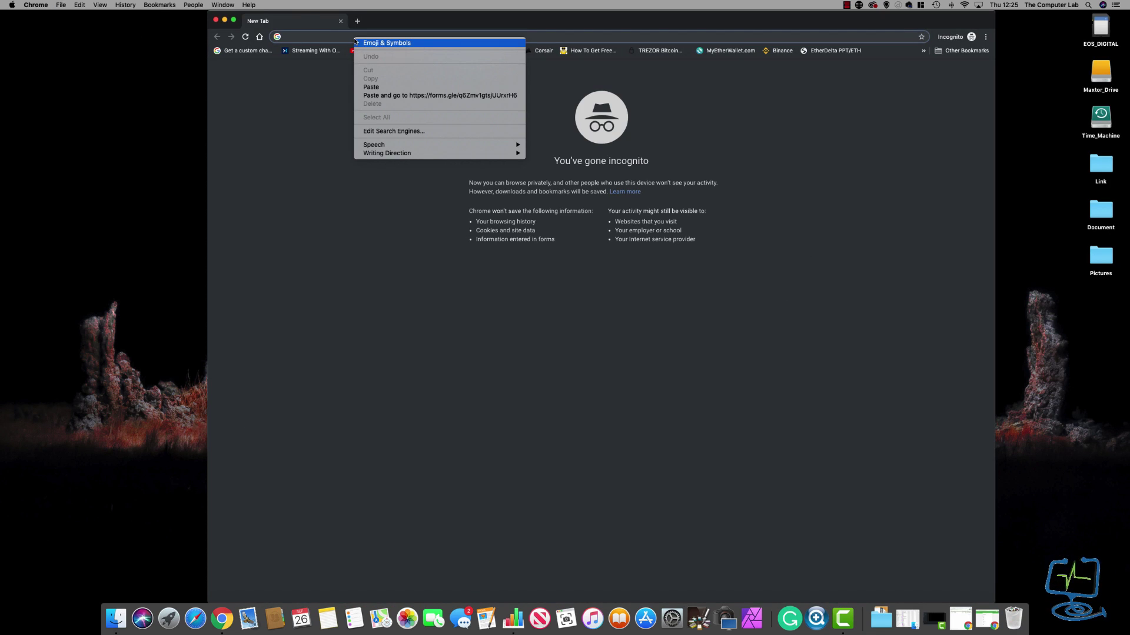
pyautogui.click(386, 88)
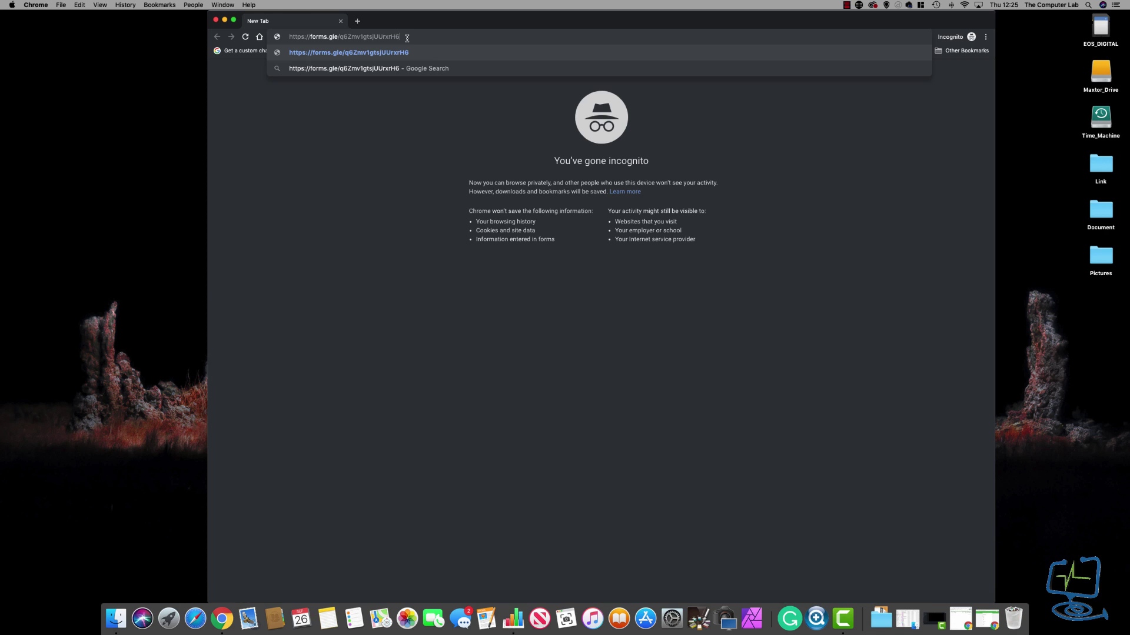
pyautogui.press('Return')
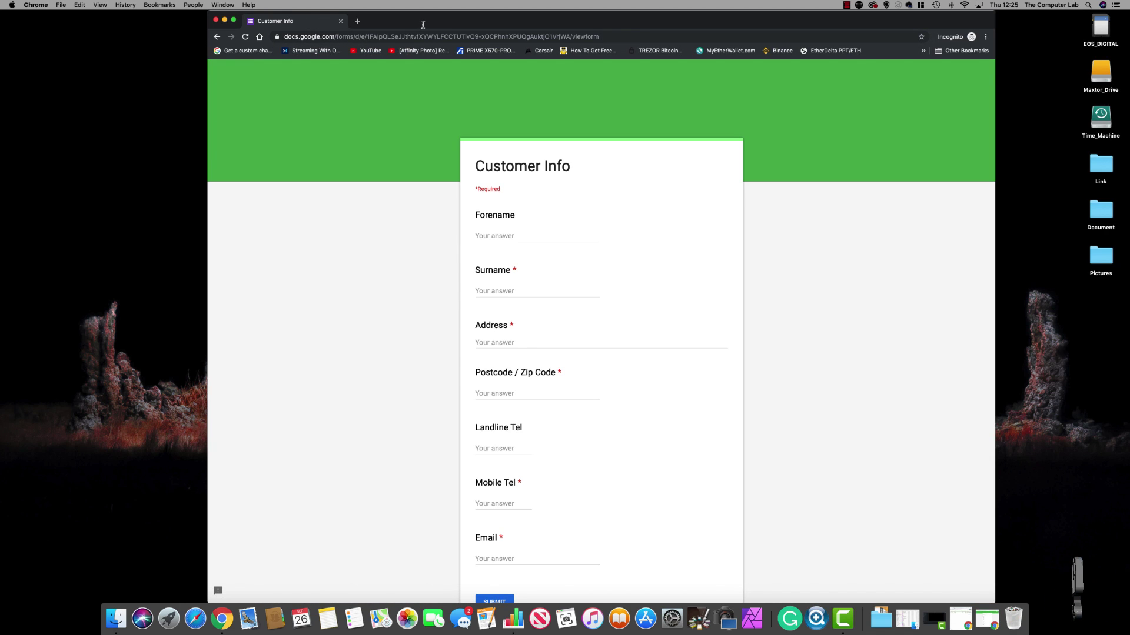
# Fill in a test customer's forename, surname, street address and postcode
pyautogui.scroll(-3, 414, 170)
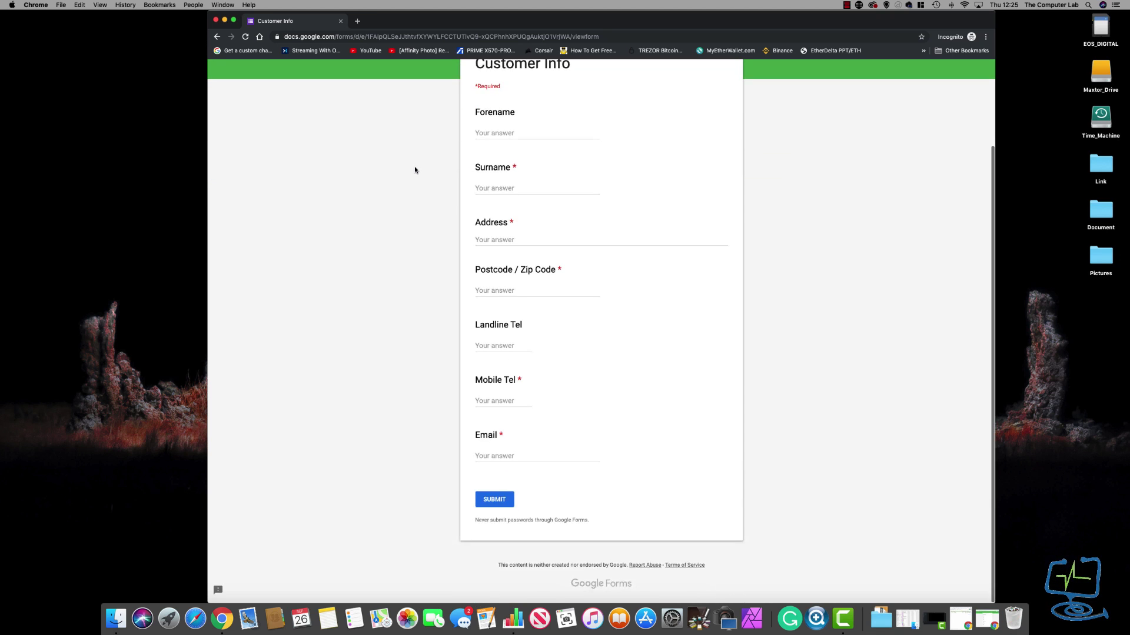
pyautogui.scroll(3, 415, 170)
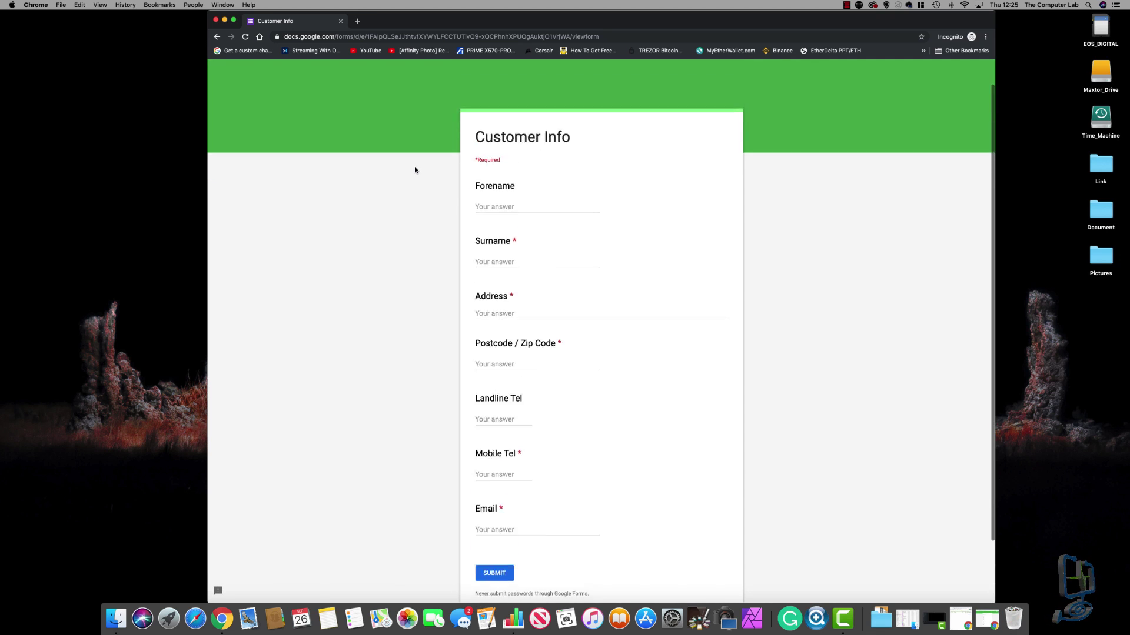
pyautogui.scroll(-2, 414, 170)
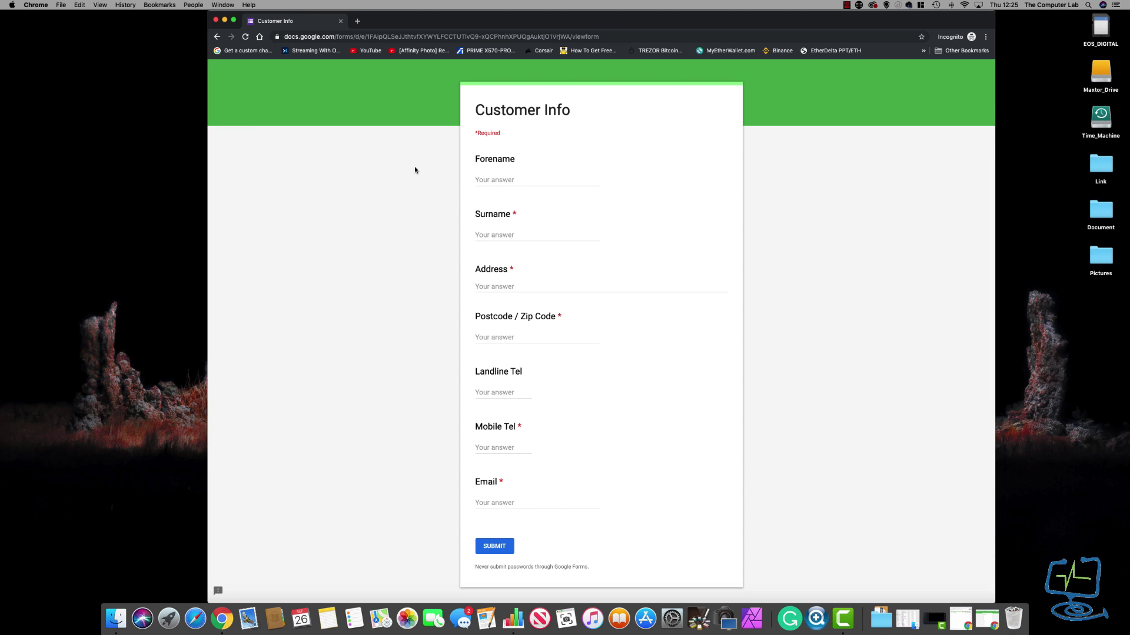
pyautogui.click(502, 178)
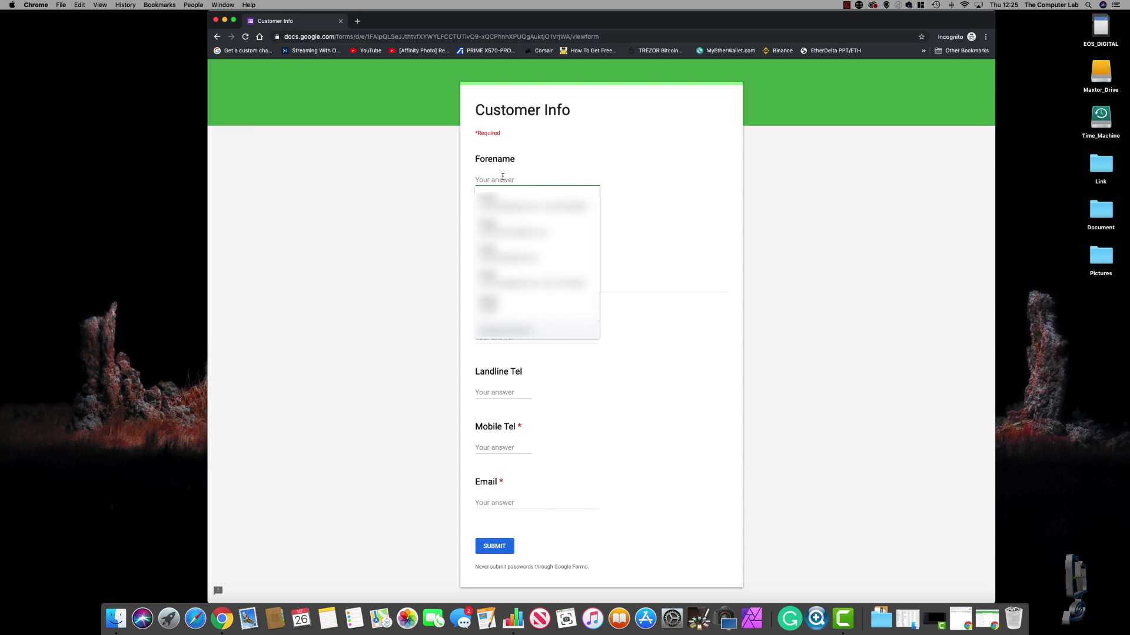
pyautogui.press('Tab')
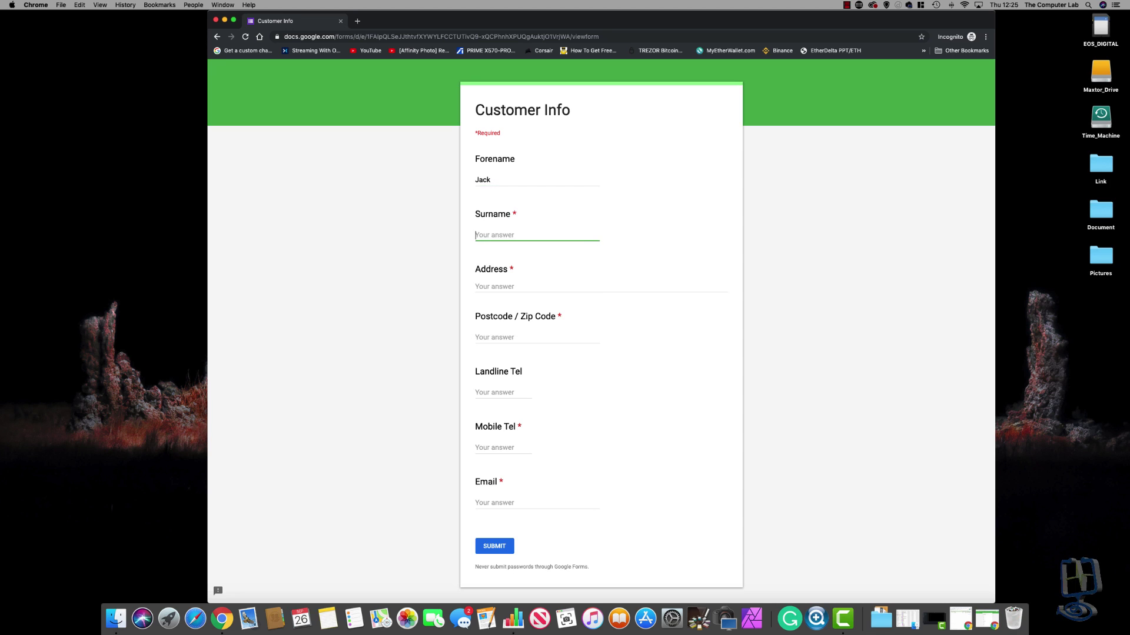
pyautogui.press('Tab')
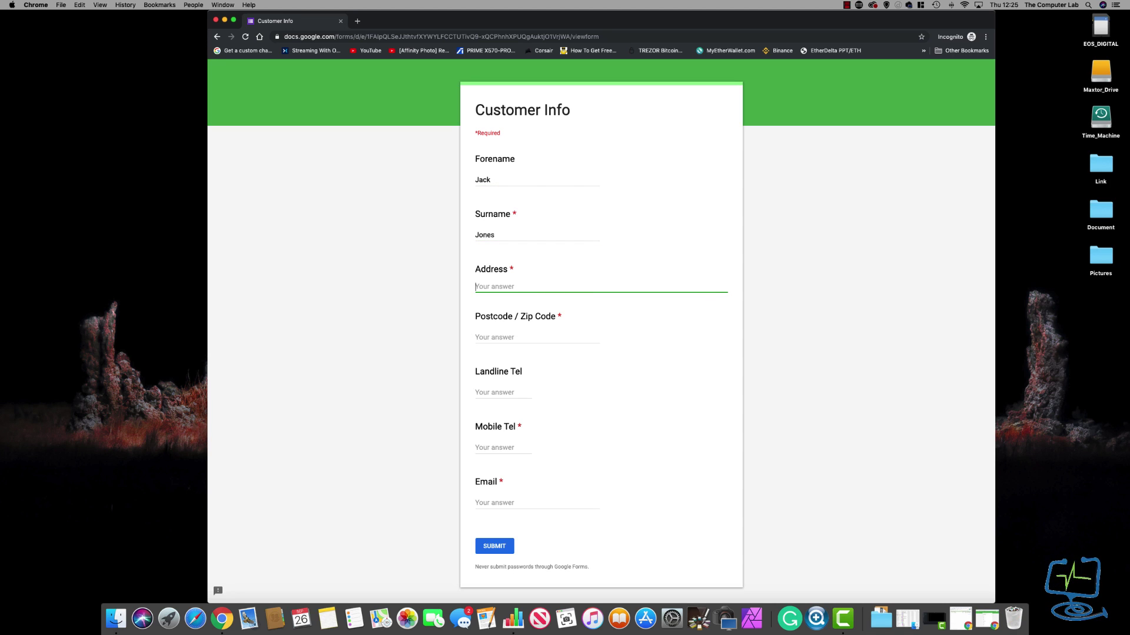
pyautogui.write('678 m')
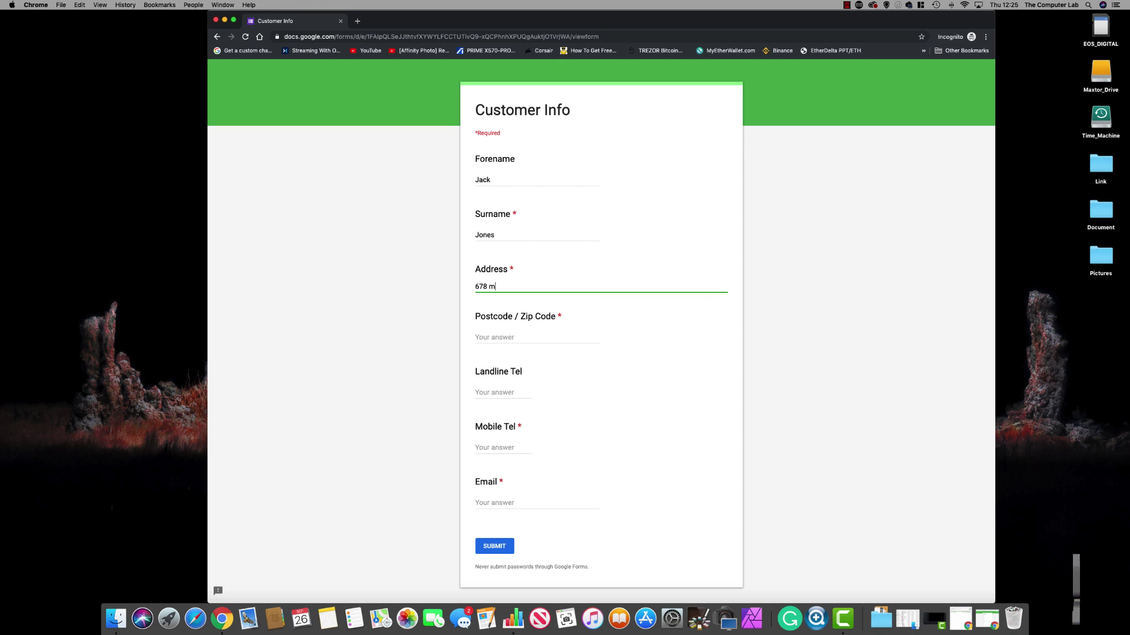
pyautogui.write('ade up ste')
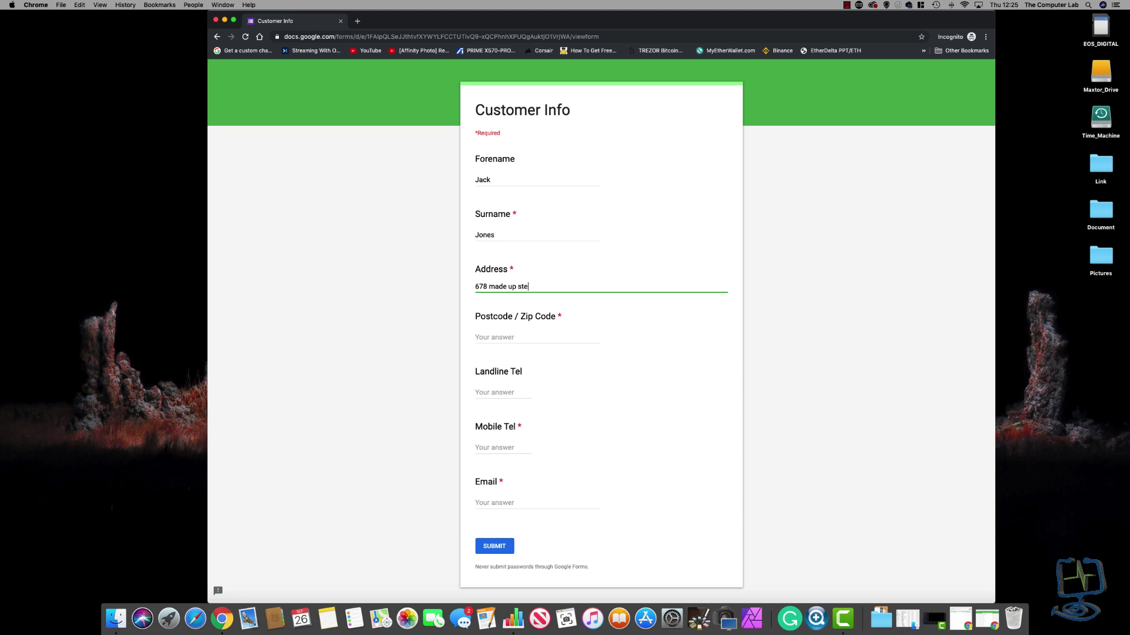
pyautogui.press('BackSpace')
pyautogui.write('reet')
pyautogui.press('Tab')
pyautogui.write('f')
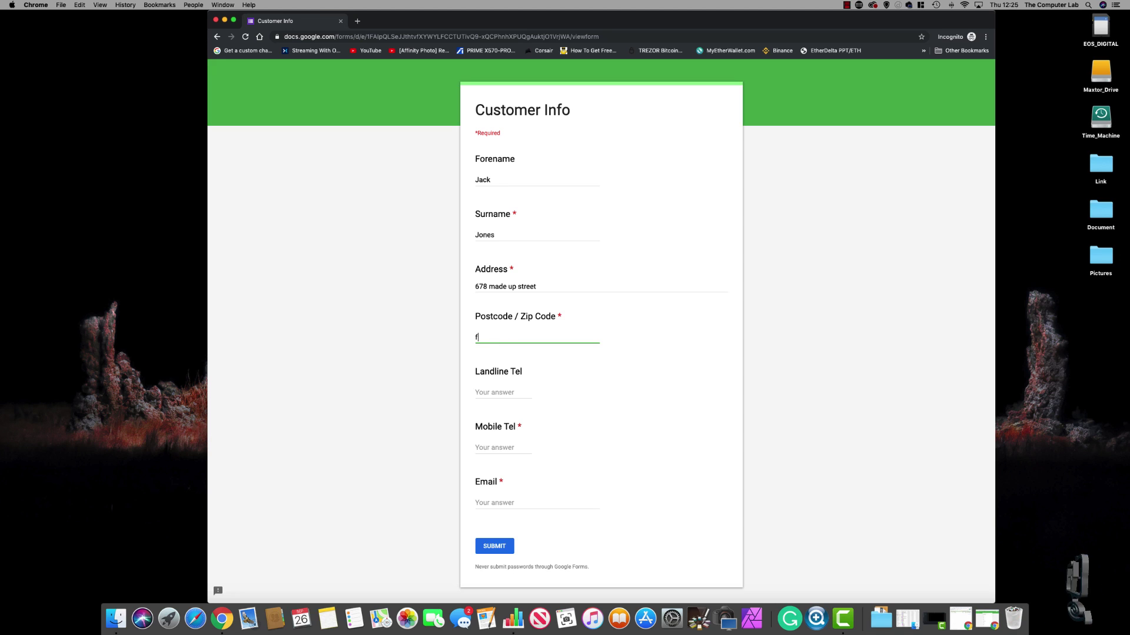
pyautogui.write('t7 7')
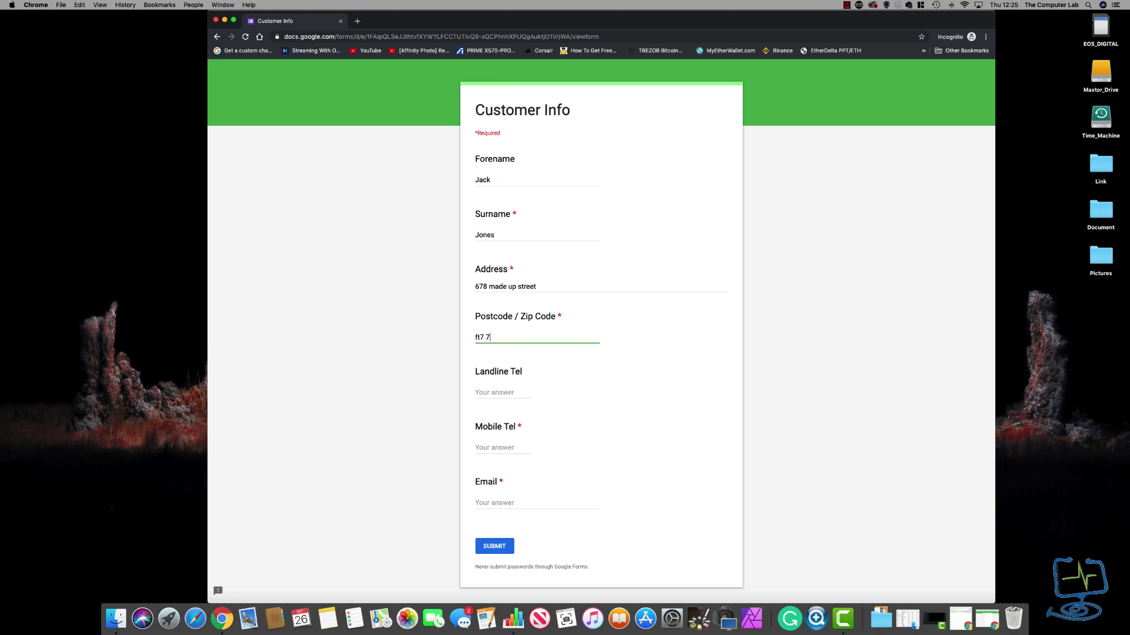
pyautogui.write('ft')
# Enter the landline number, mobile number and e-mail address, then submit the response
pyautogui.press('Tab')
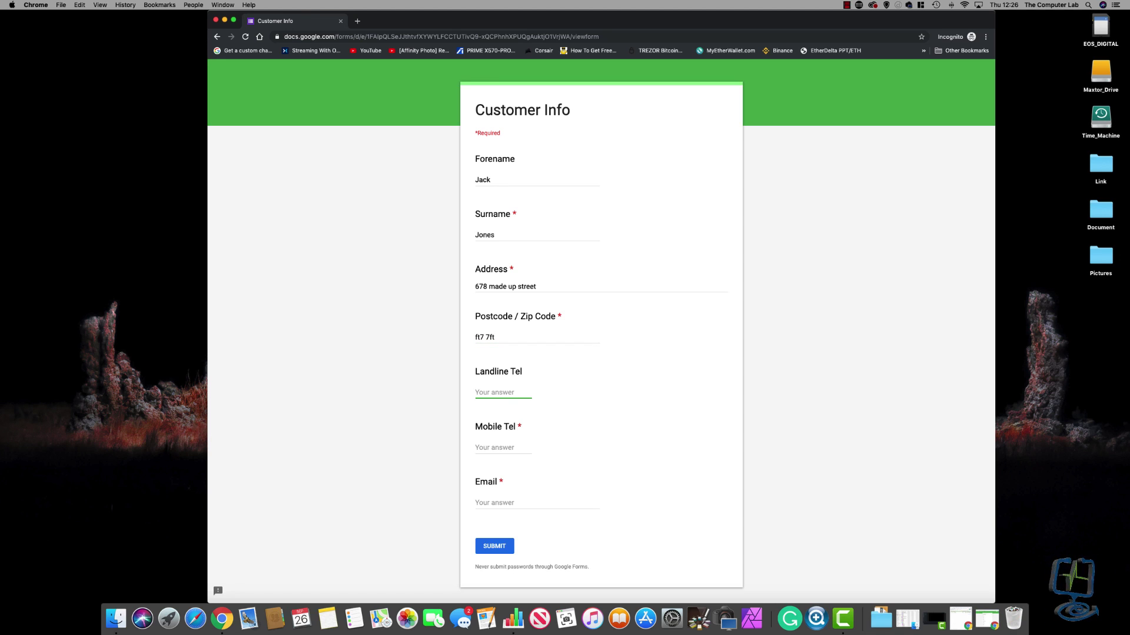
pyautogui.write('01233456778')
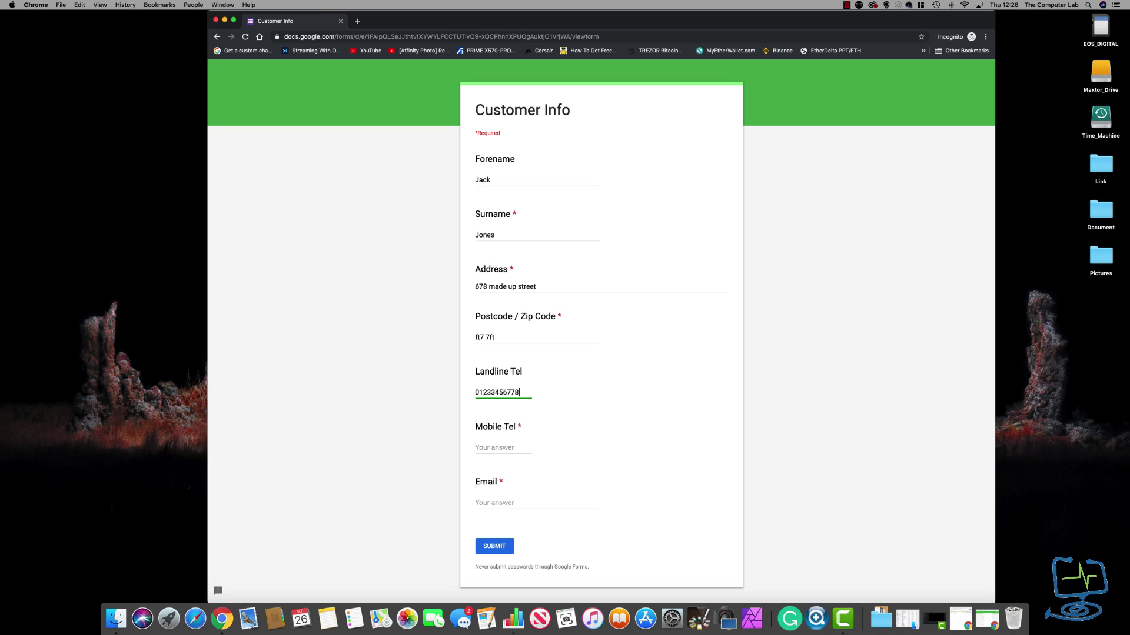
pyautogui.click(501, 452)
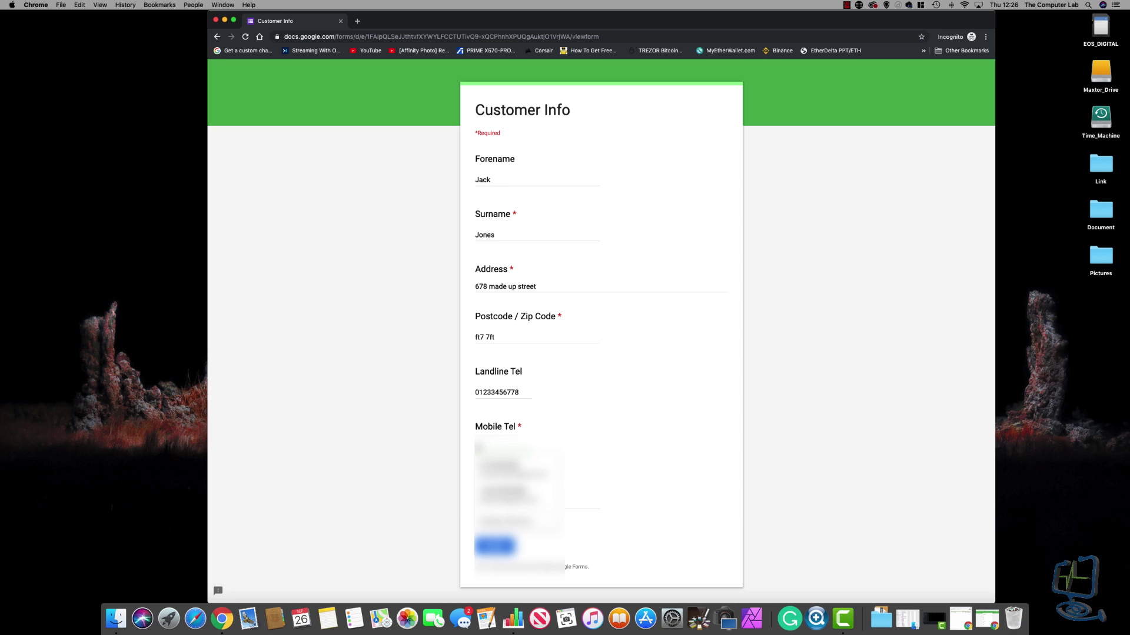
pyautogui.write('03344555555')
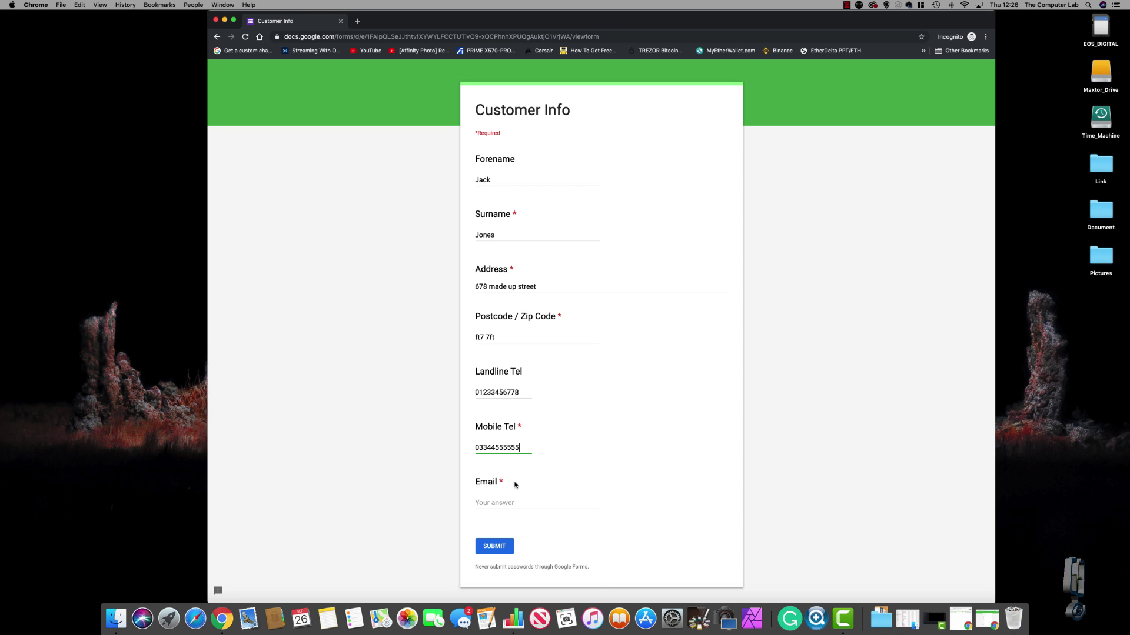
pyautogui.click(512, 503)
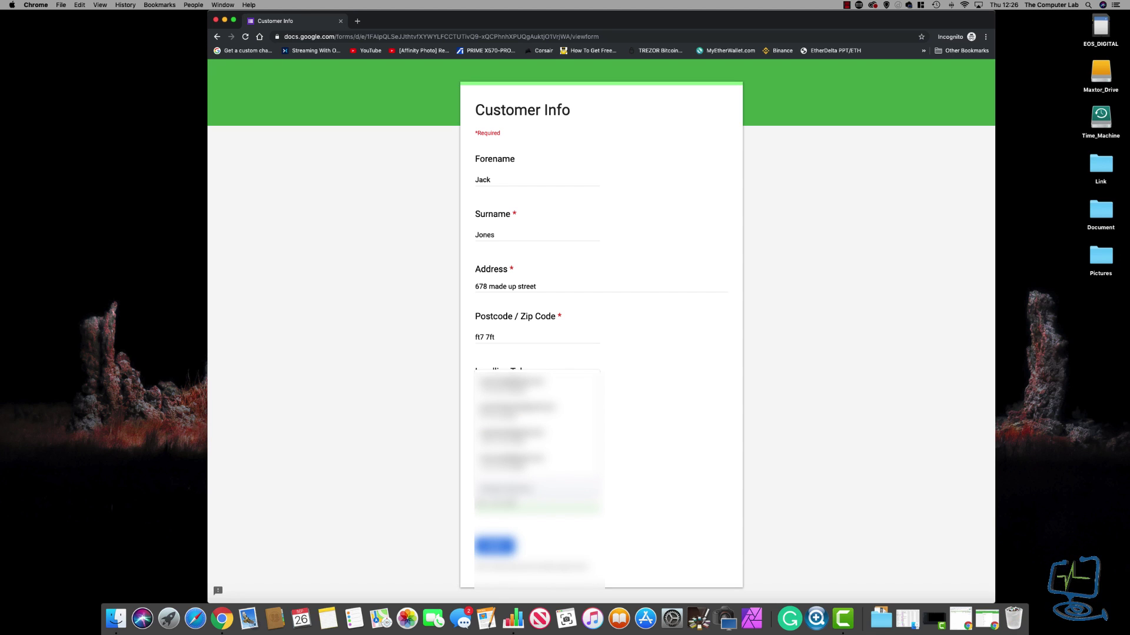
pyautogui.write('thisis@madeup')
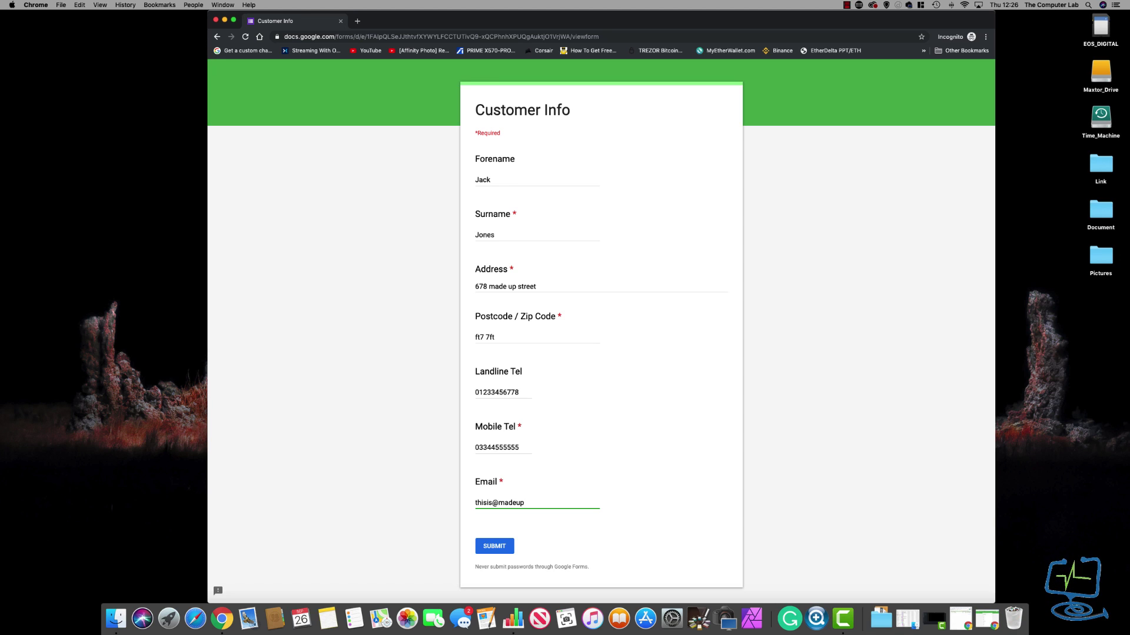
pyautogui.write('.co.uk')
pyautogui.click(494, 546)
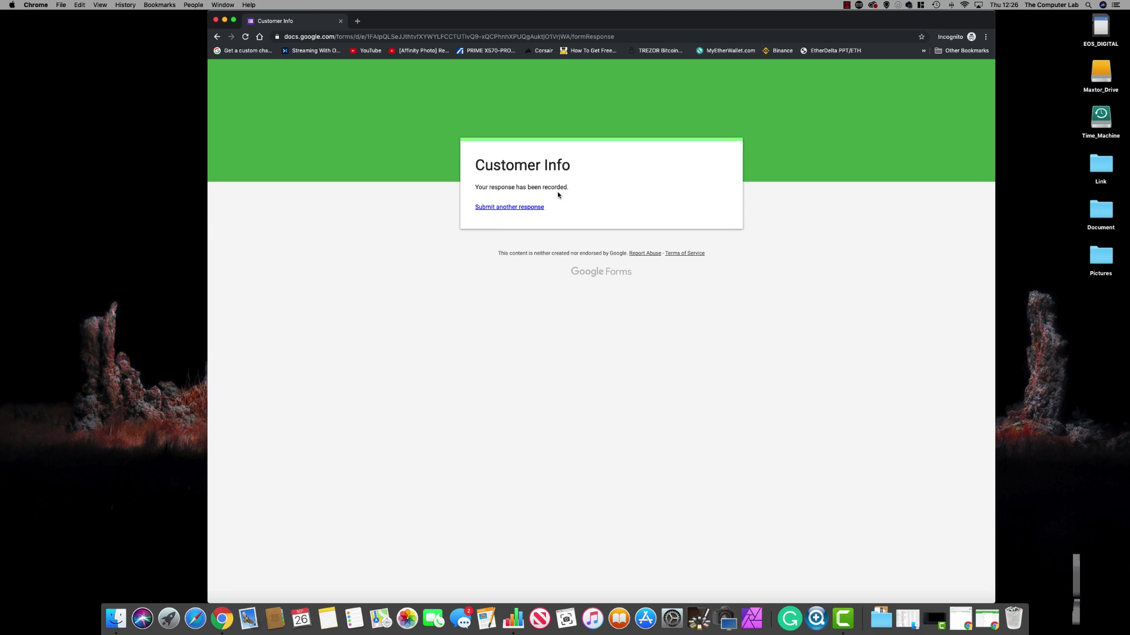
# Start another response and enter a second customer's forename, surname and street address
pyautogui.click(516, 209)
pyautogui.click(516, 235)
pyautogui.write('test')
pyautogui.press('Tab')
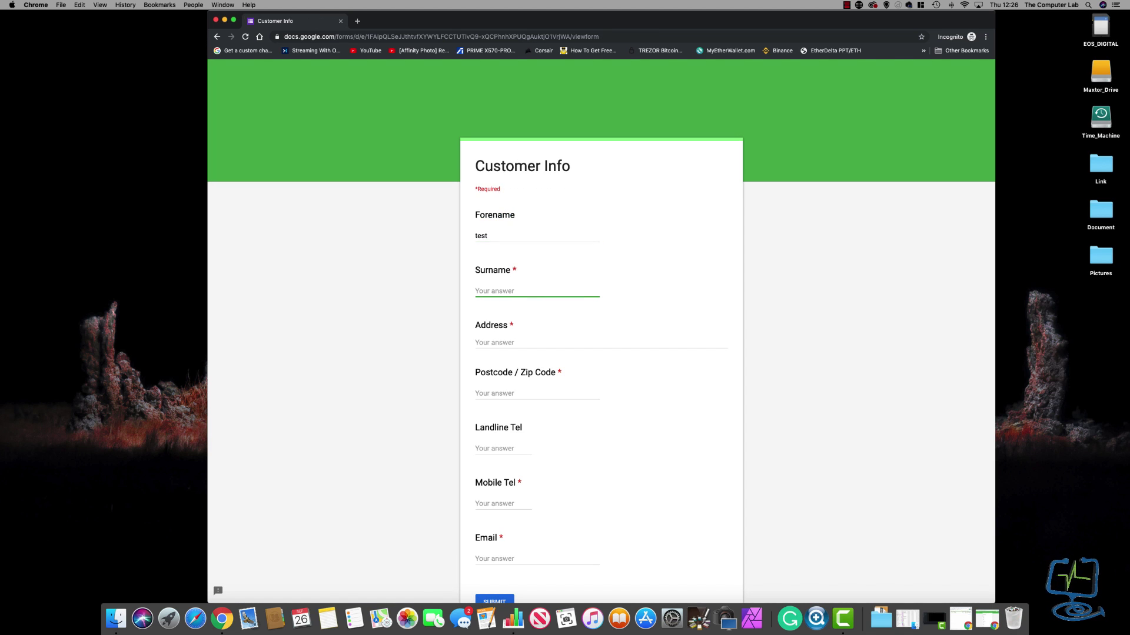
pyautogui.hotkey('shift', 'Tab')
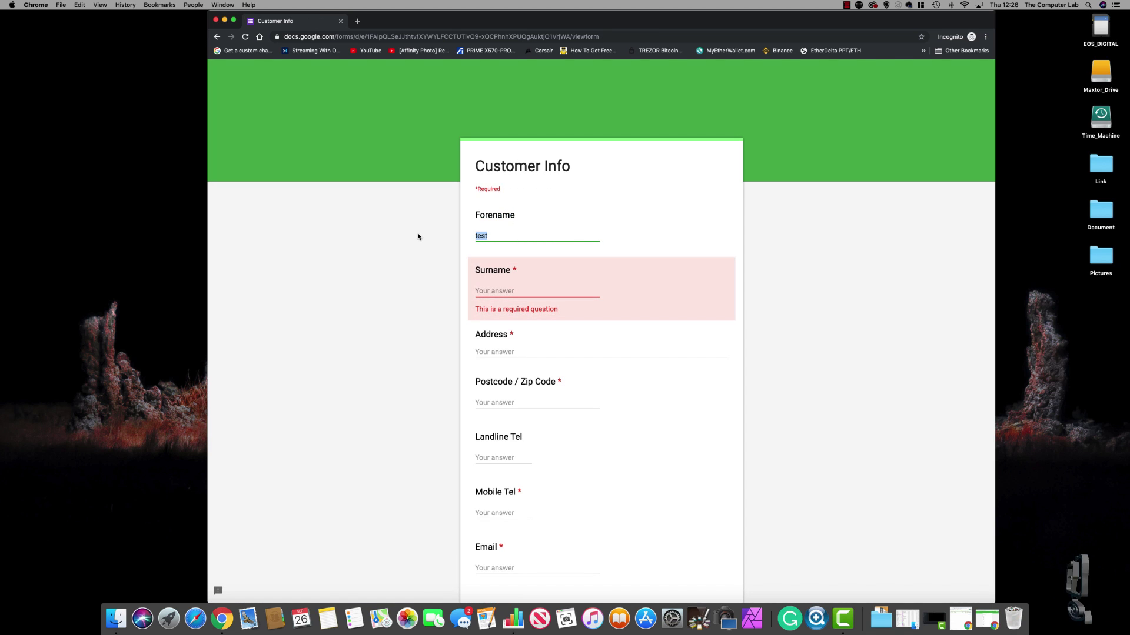
pyautogui.write('fred')
pyautogui.press('Tab')
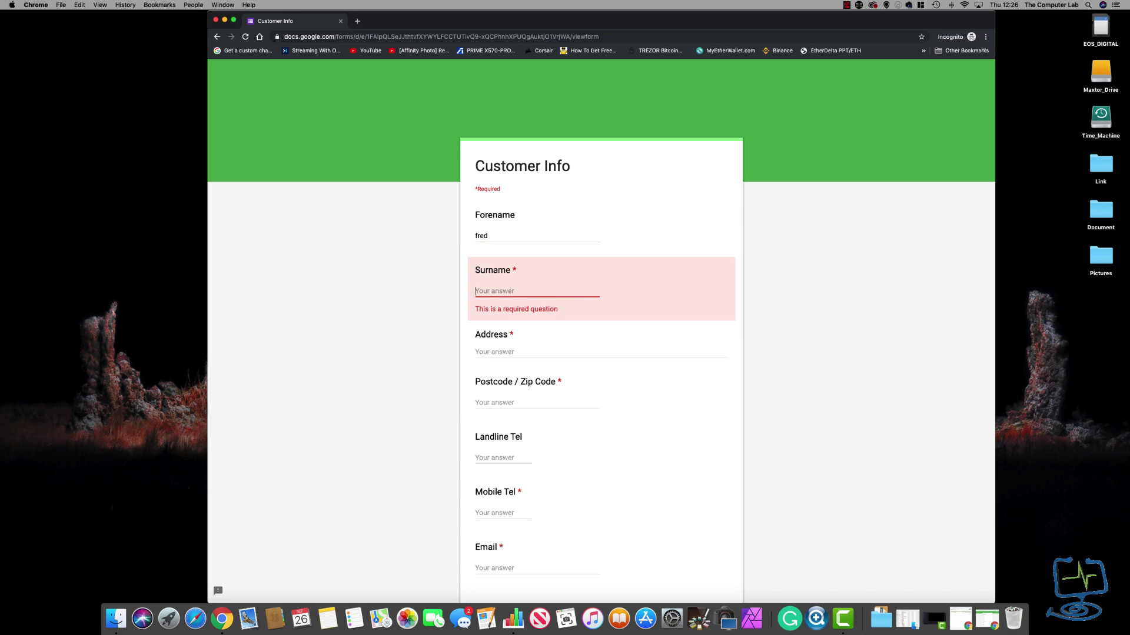
pyautogui.write('dibner')
pyautogui.press('Tab')
pyautogui.write('756 thi')
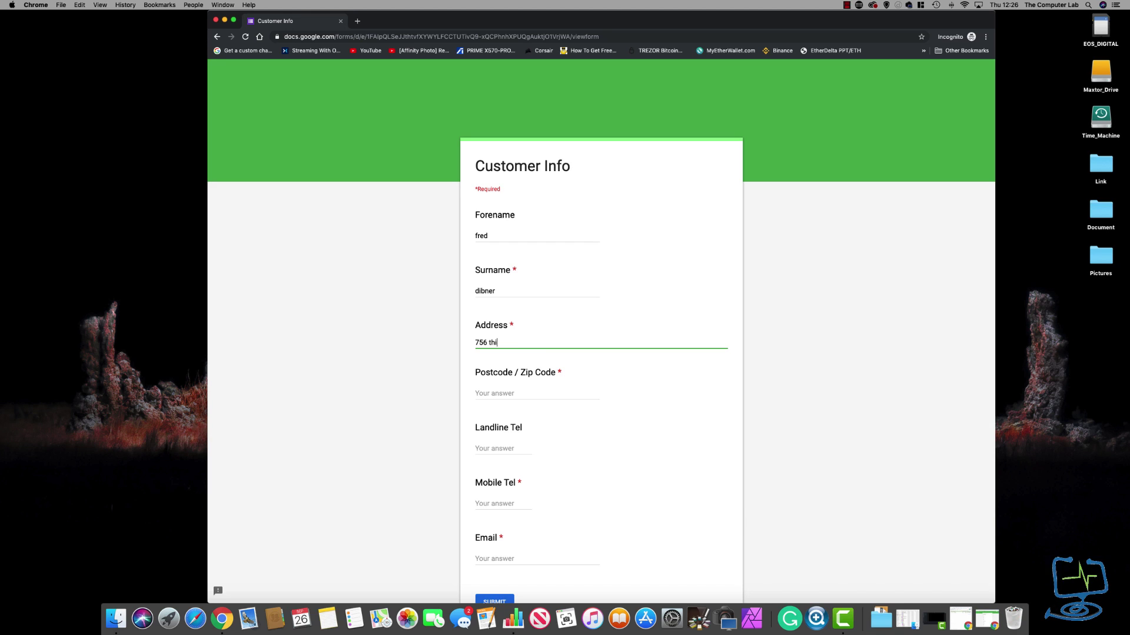
pyautogui.write('s here str')
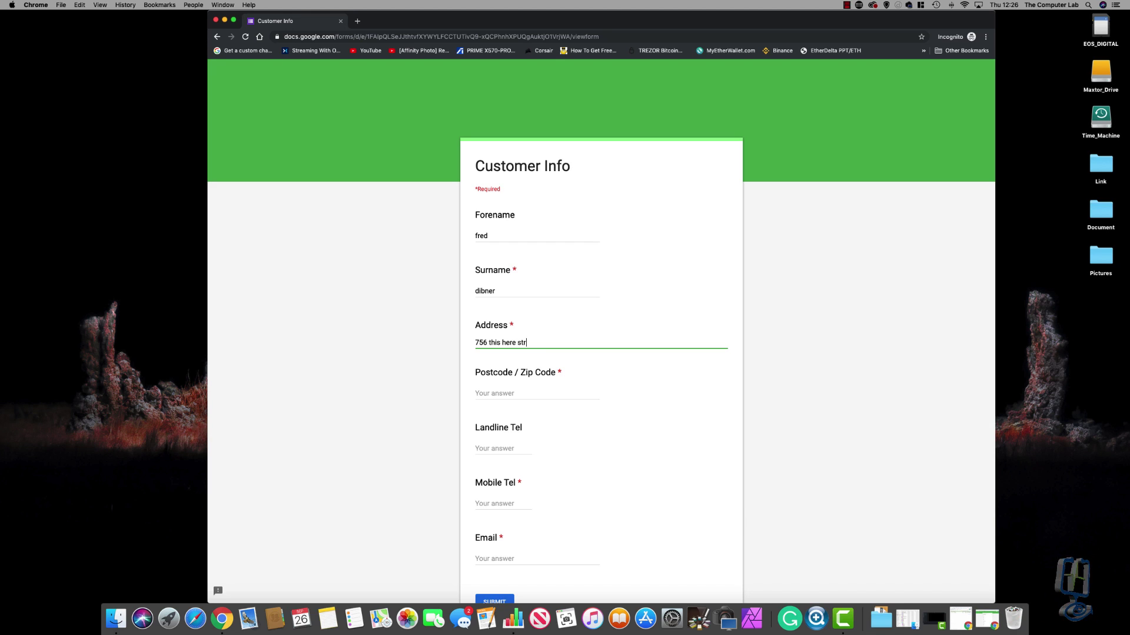
pyautogui.write('eet')
# Add the postcode, landline, mobile number and e-mail address, then submit the second response
pyautogui.press('Tab')
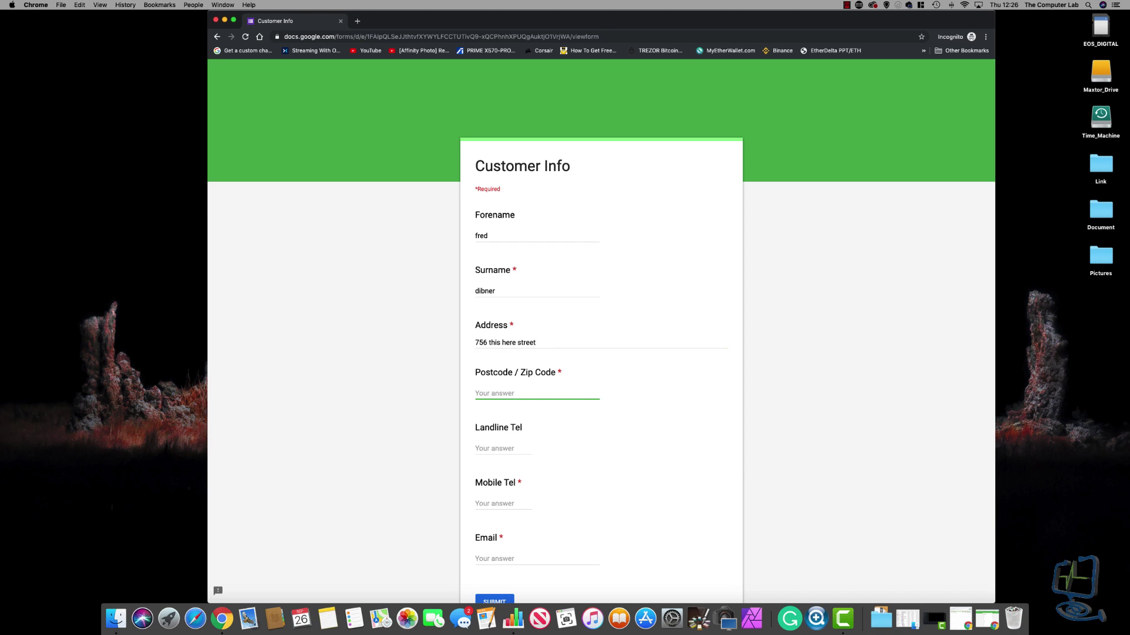
pyautogui.write('gy6')
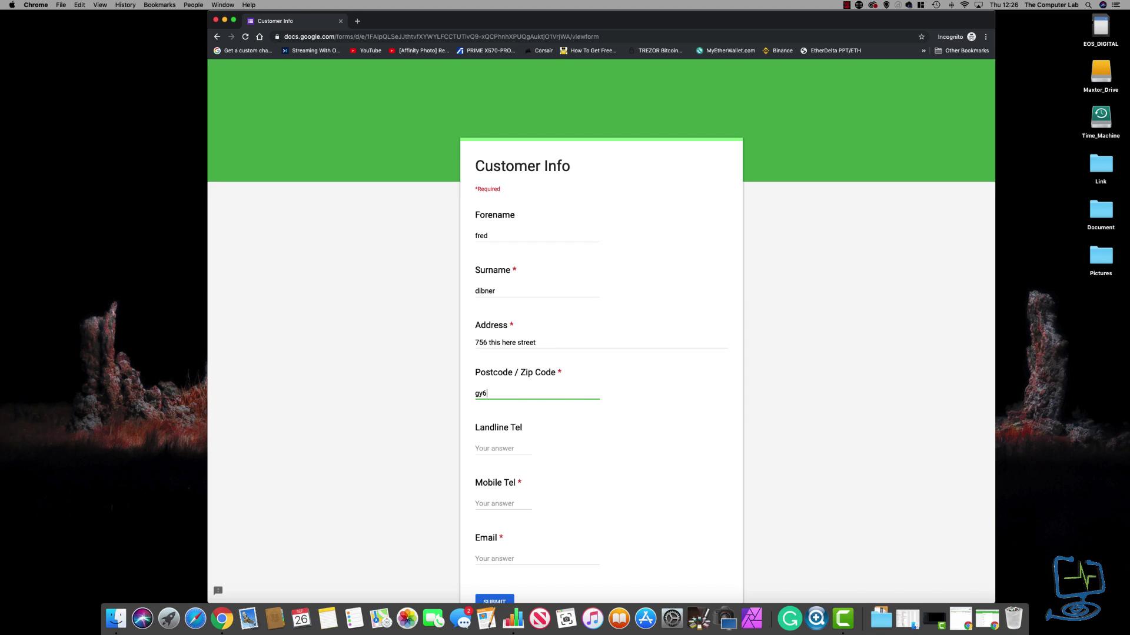
pyautogui.write(' 8hd')
pyautogui.press('Tab')
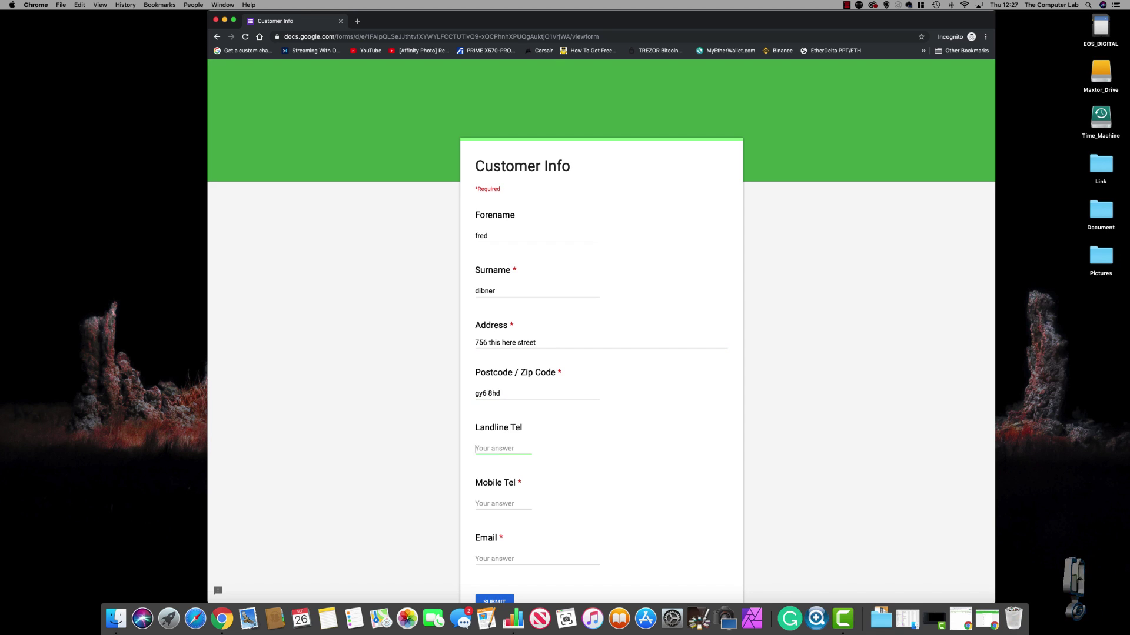
pyautogui.write('0123456')
pyautogui.press('Tab')
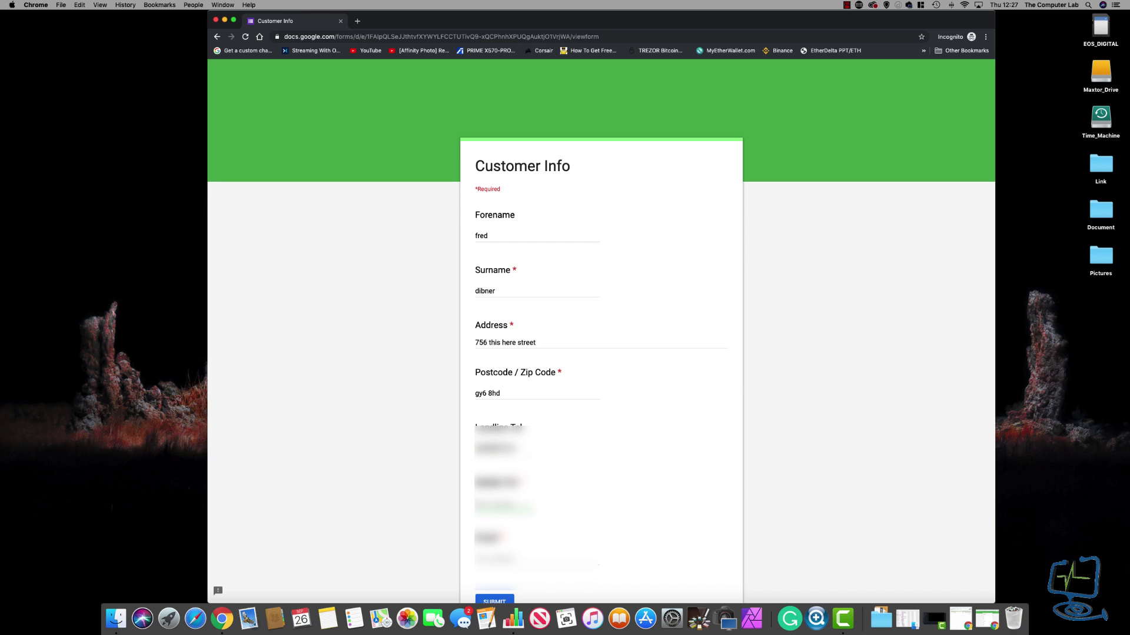
pyautogui.write('0712345678')
pyautogui.press('Tab')
pyautogui.write('frether@madeupemail.co.')
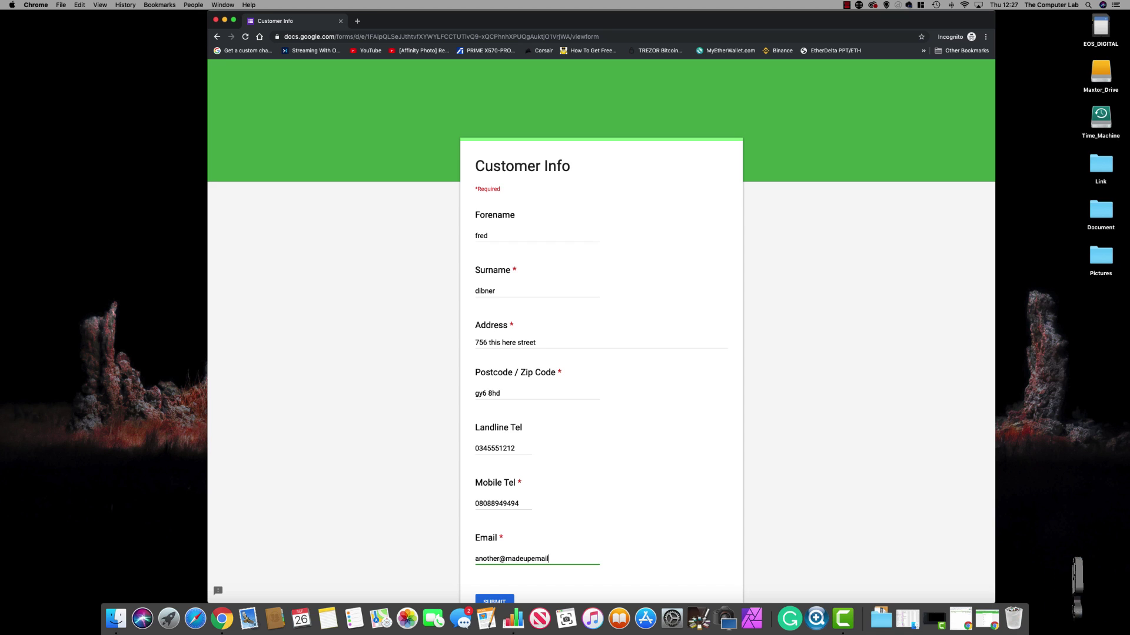
pyautogui.write('uk')
pyautogui.scroll(-1, 564, 559)
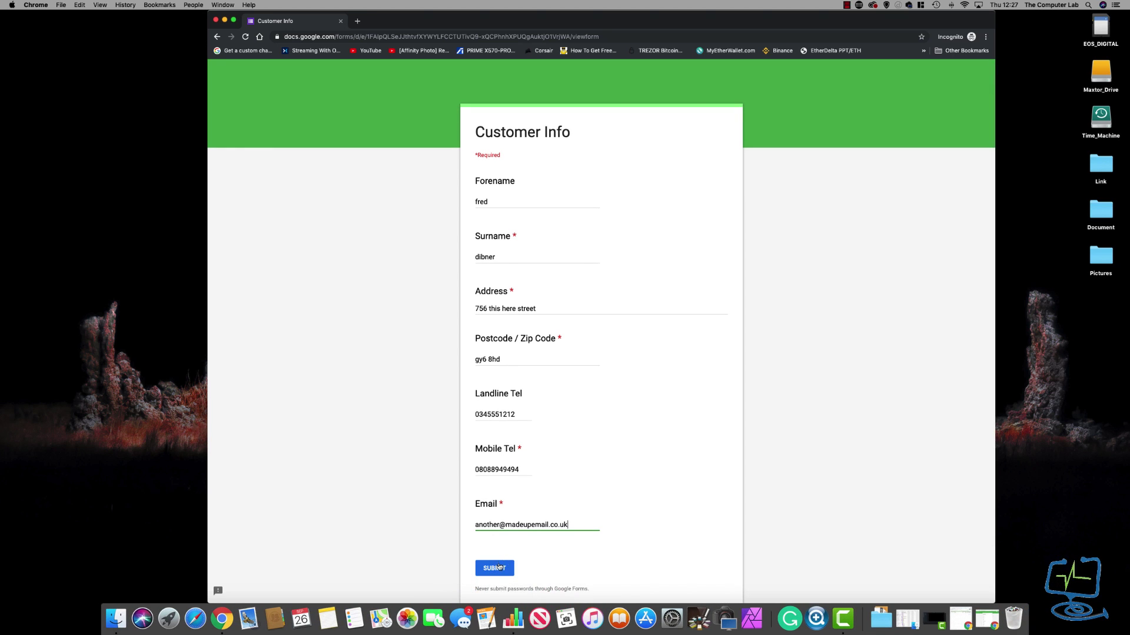
pyautogui.click(498, 568)
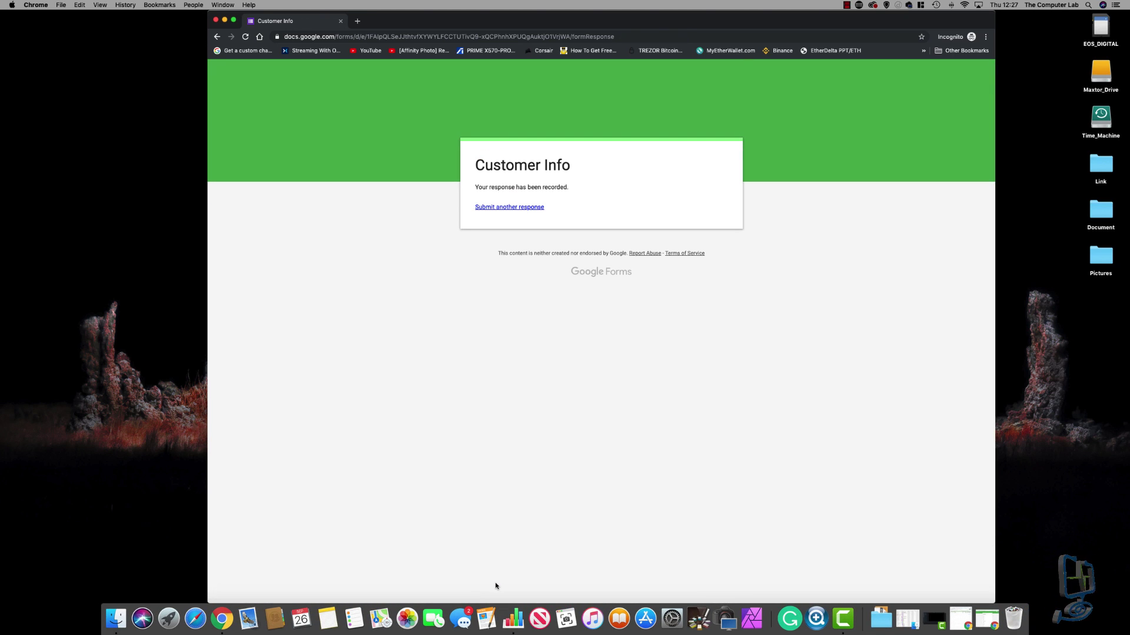
# Snap the incognito window right and show Sheets home from Customer Data List on the left
pyautogui.moveTo(646, 17); pyautogui.dragTo(1127, 38)
pyautogui.moveTo(765, 18); pyautogui.dragTo(1127, 194)
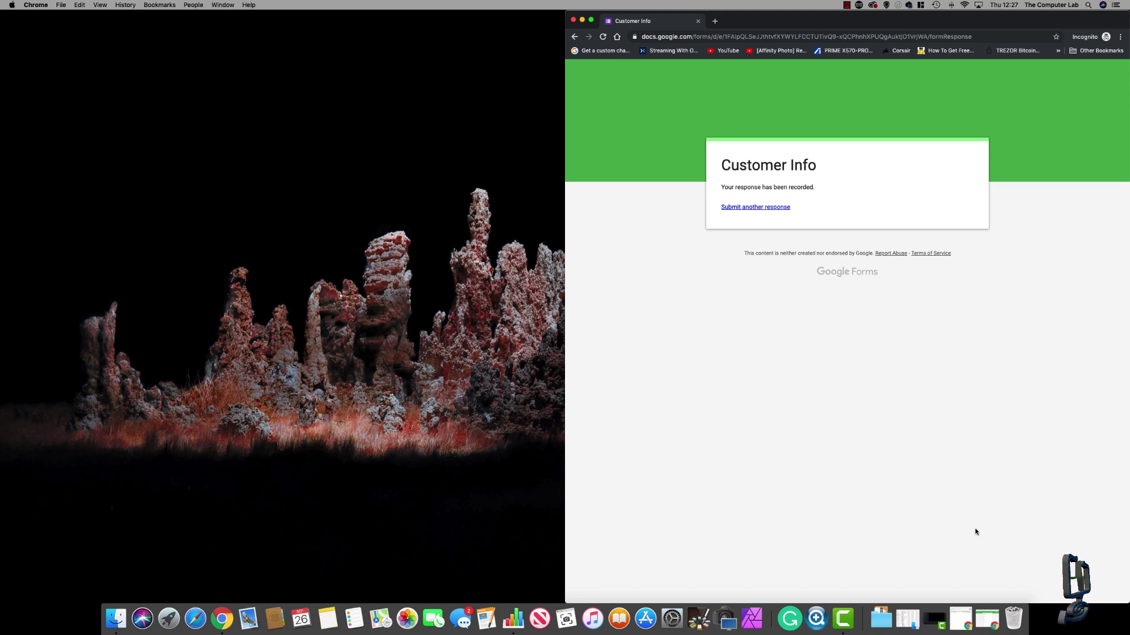
pyautogui.click(966, 615)
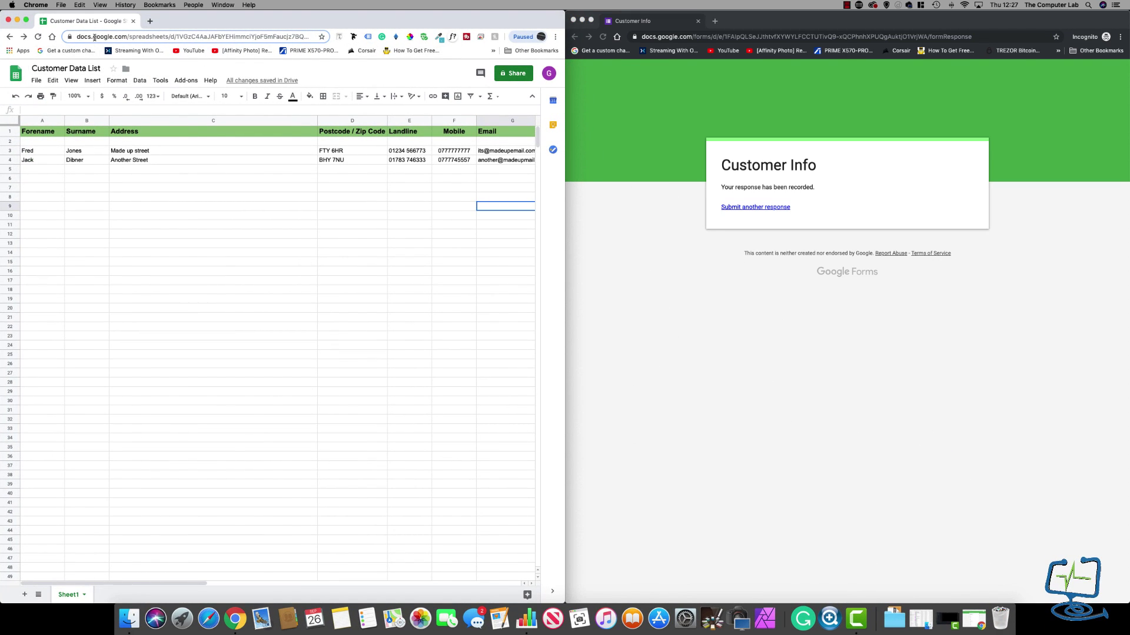
pyautogui.click(14, 74)
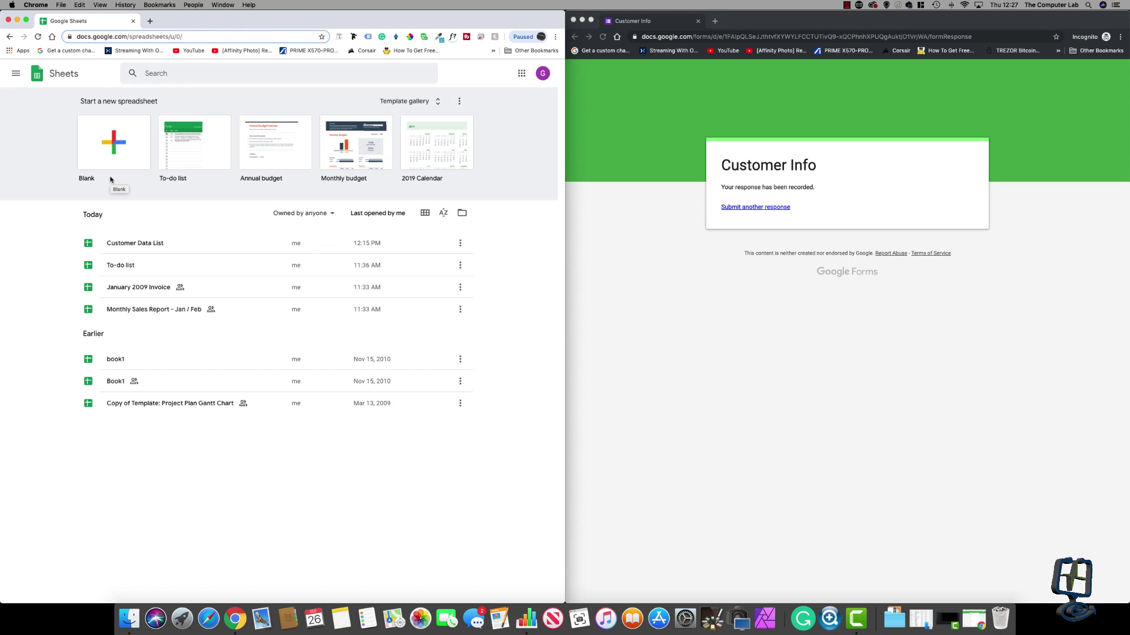
# Open Preferences from the Customer Info form editor's three-dot More menu
pyautogui.click(974, 618)
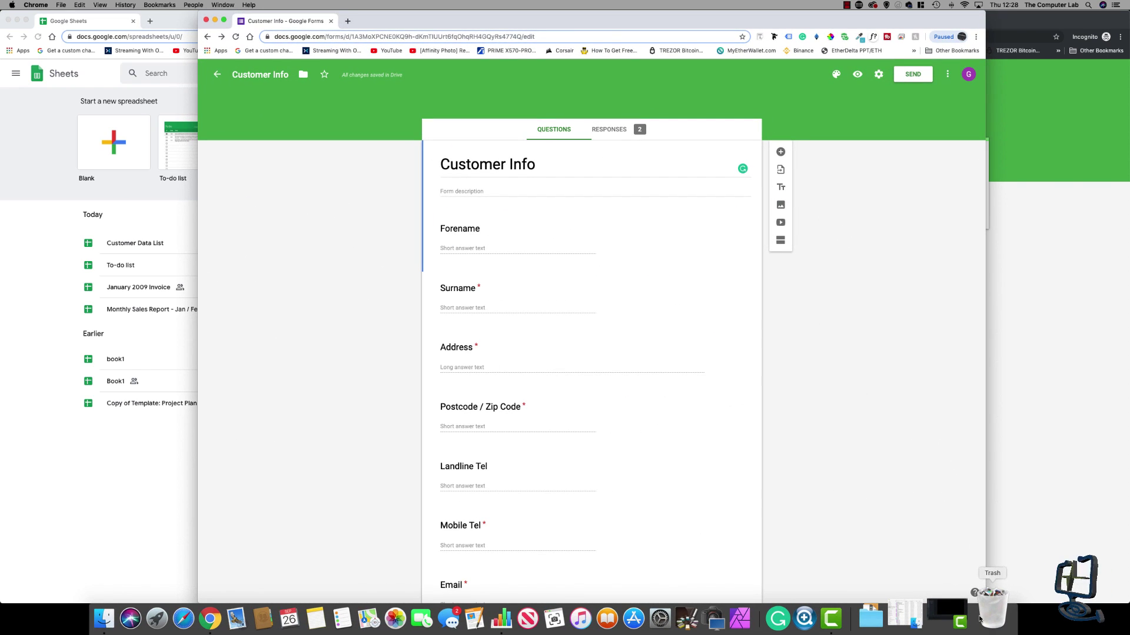
pyautogui.click(947, 74)
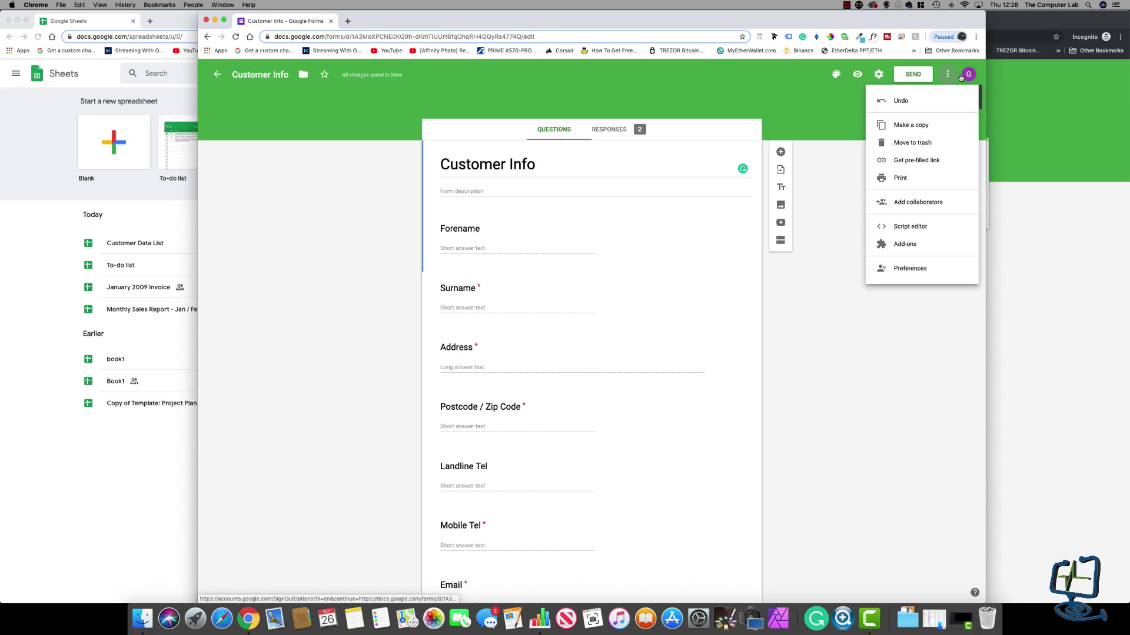
pyautogui.click(924, 271)
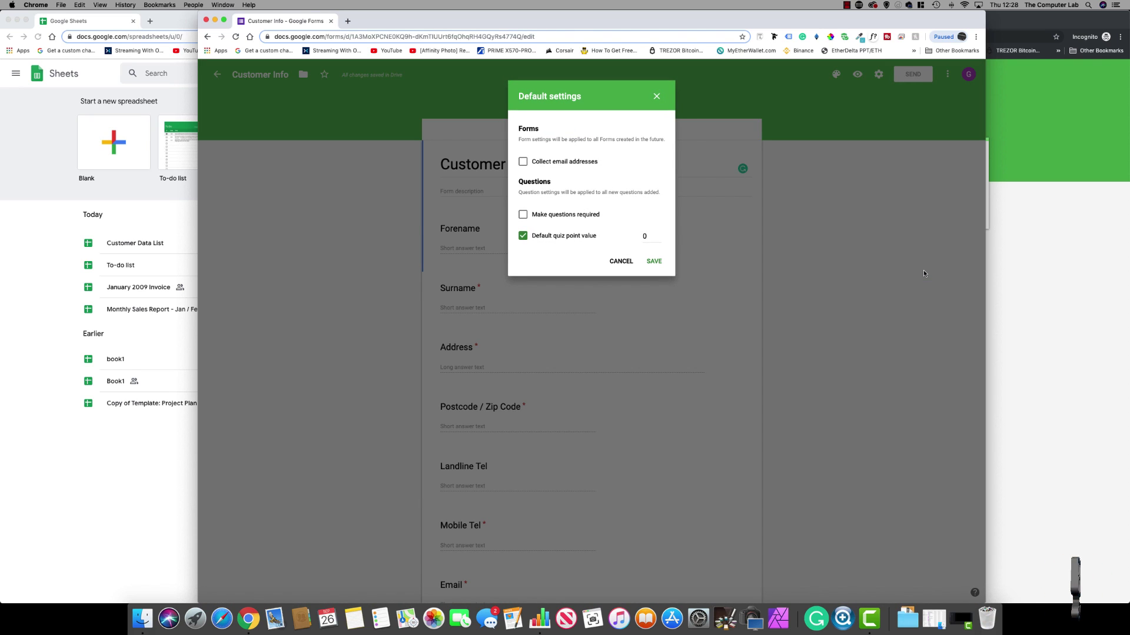
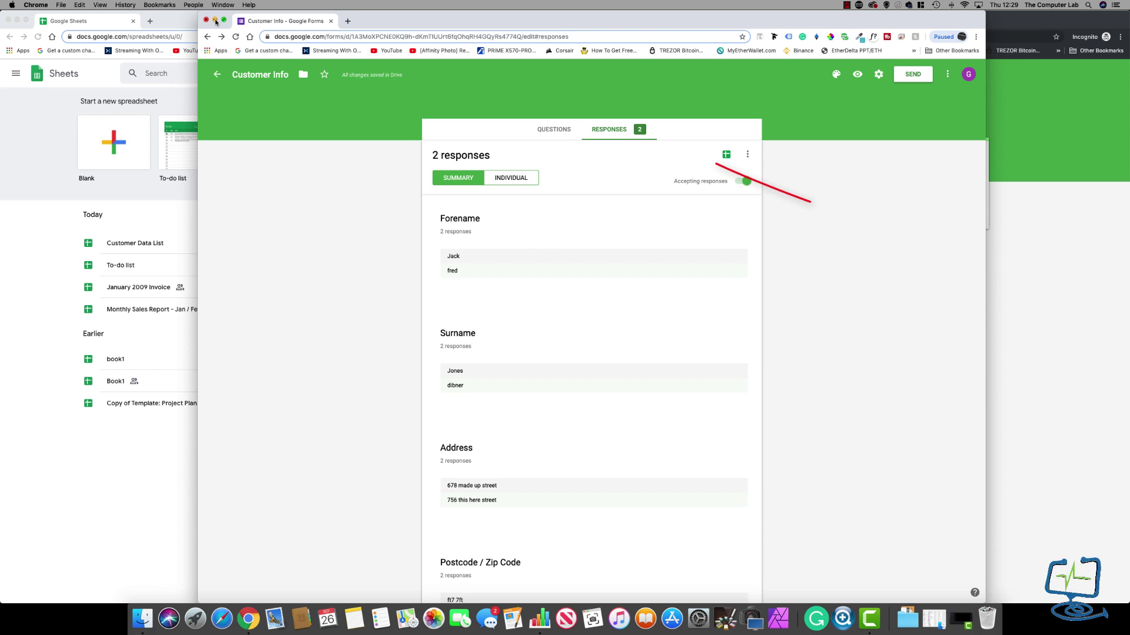
pyautogui.click(544, 135)
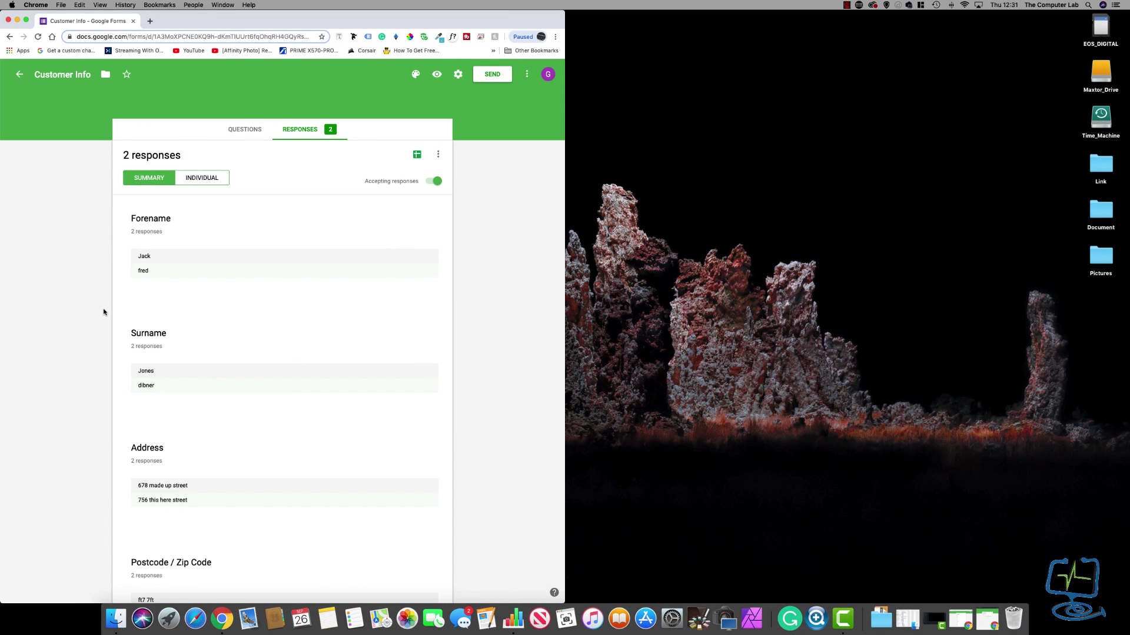
pyautogui.scroll(-5, 167, 316)
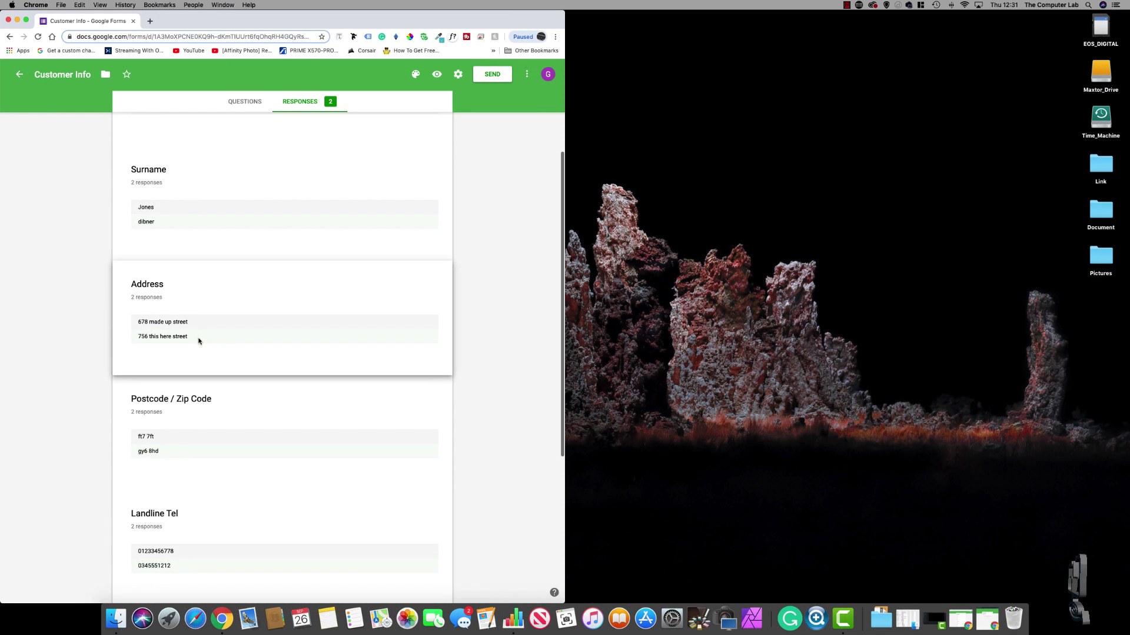
pyautogui.scroll(-5, 198, 338)
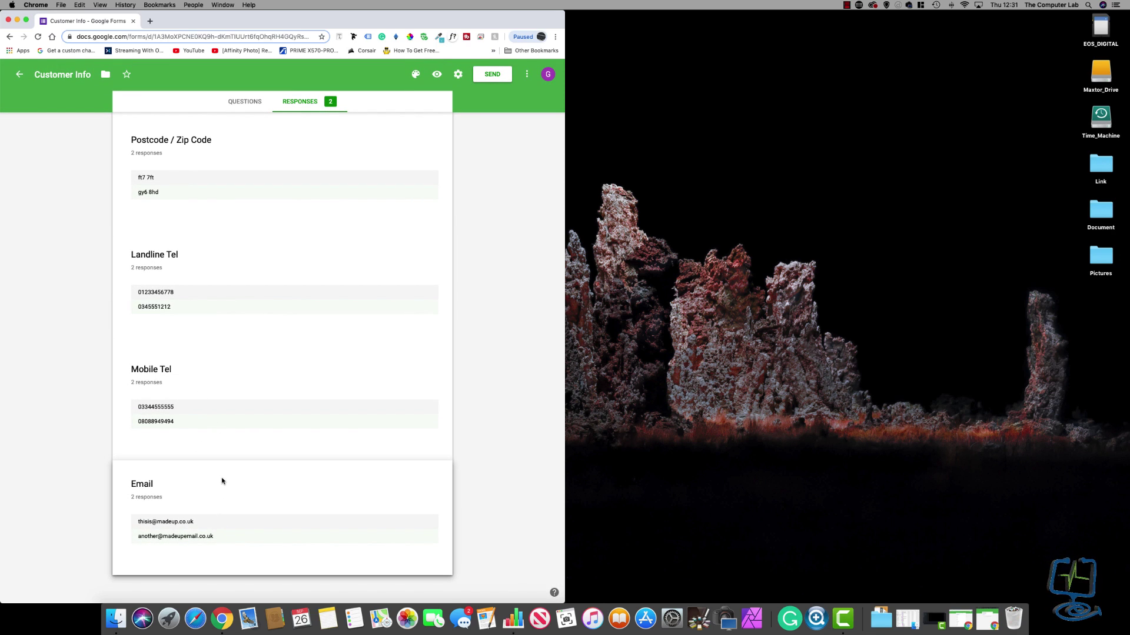
pyautogui.scroll(2, 222, 480)
pyautogui.scroll(10, 219, 477)
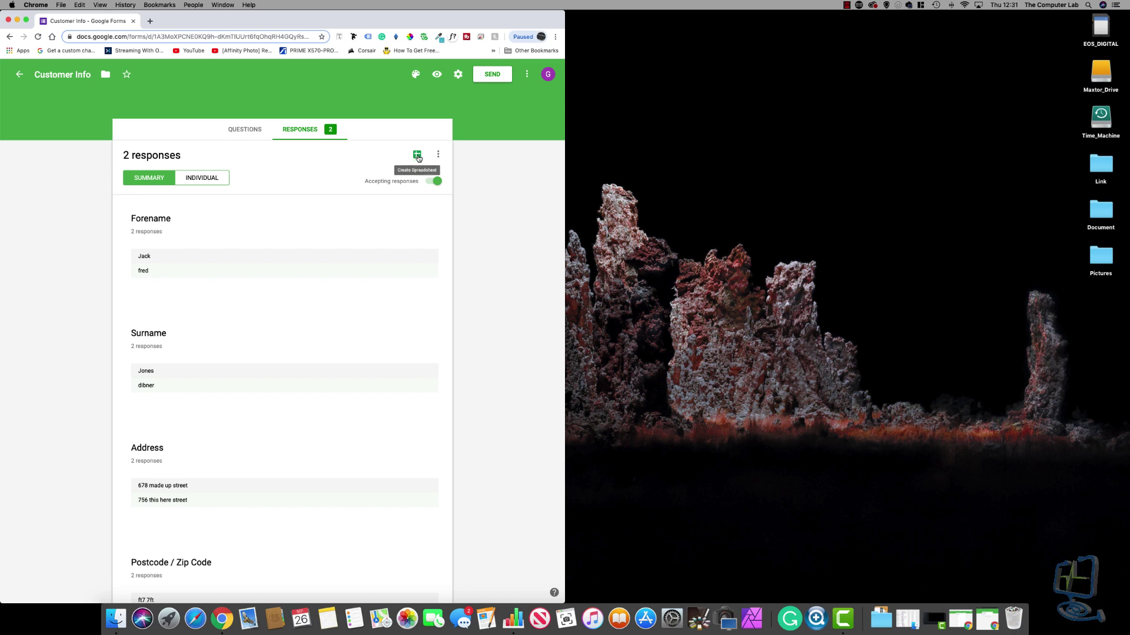
# Link the form's responses to a new spreadsheet, Customer Info (Responses), holding both submissions
pyautogui.click(417, 155)
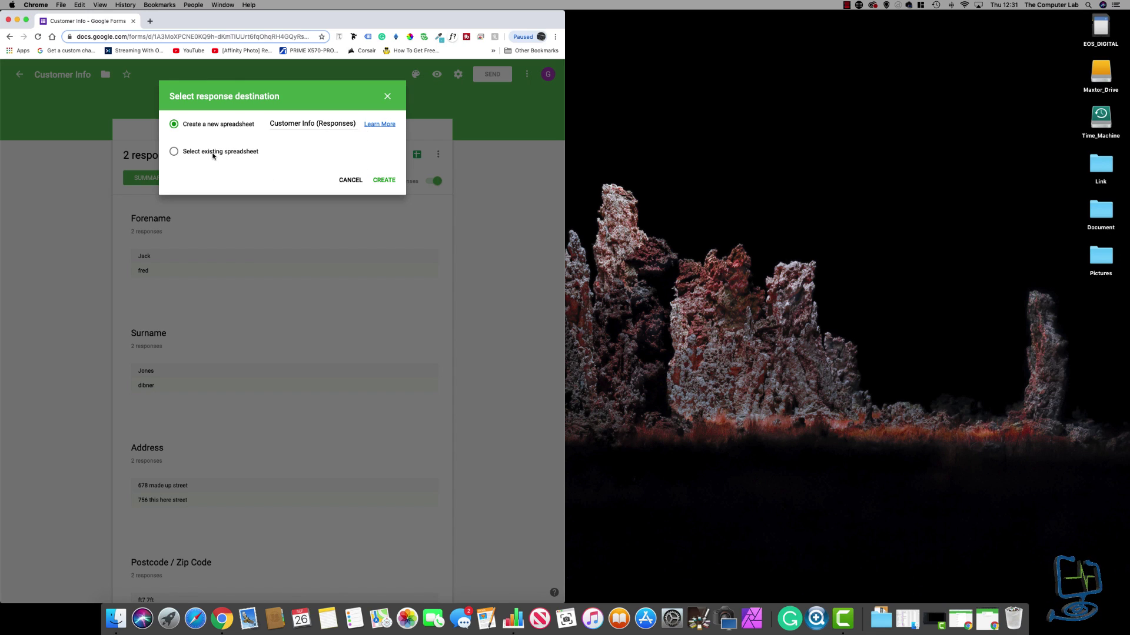
pyautogui.click(173, 153)
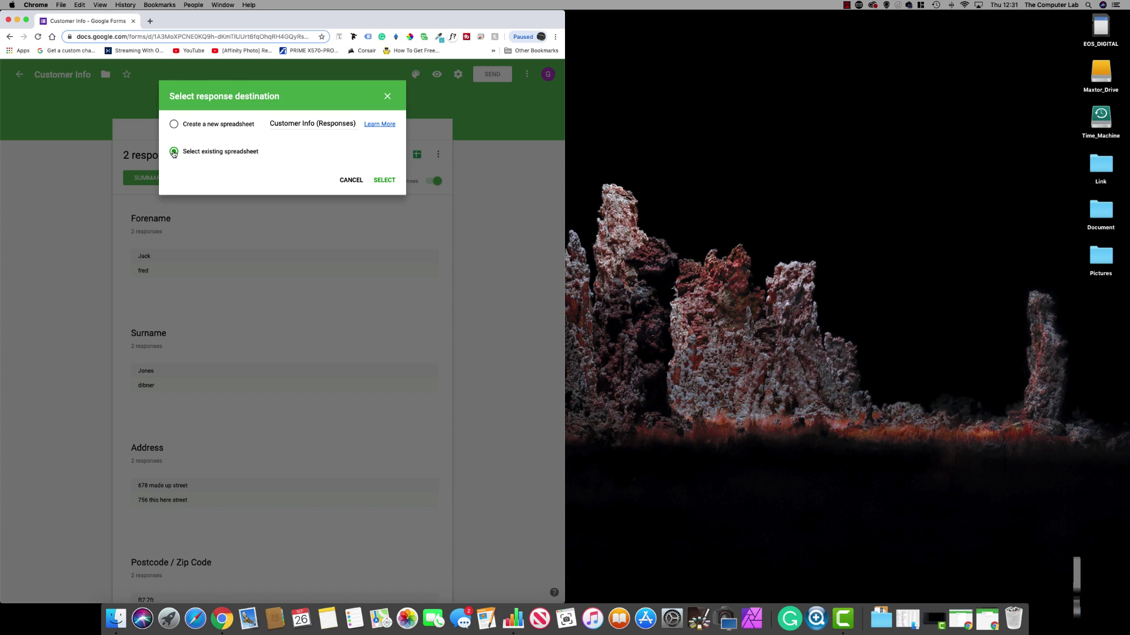
pyautogui.click(174, 125)
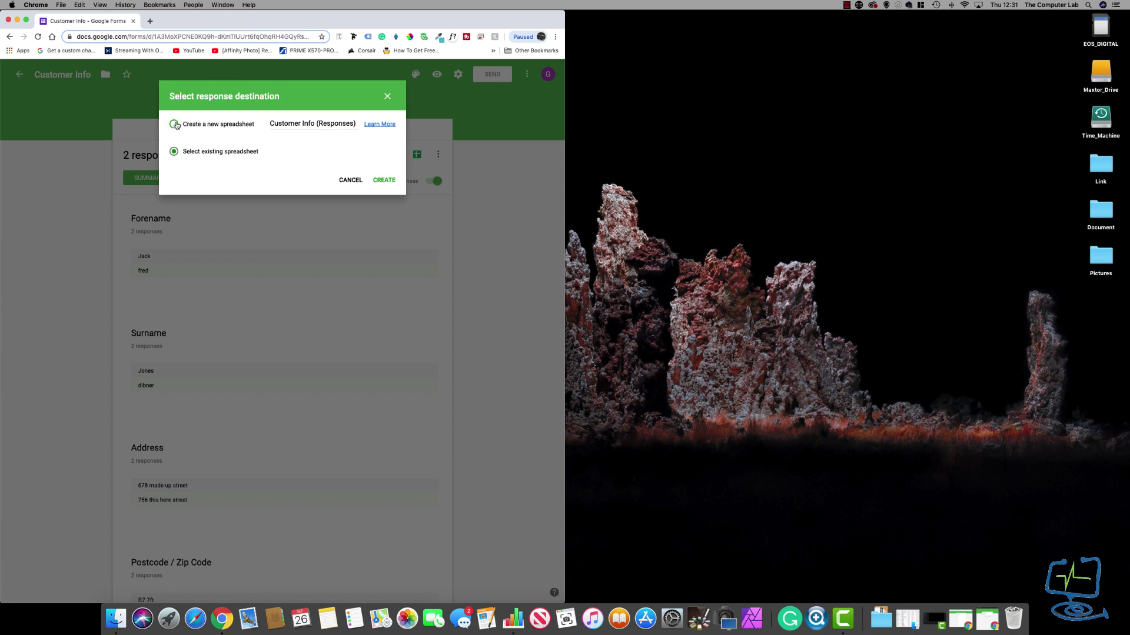
pyautogui.click(385, 180)
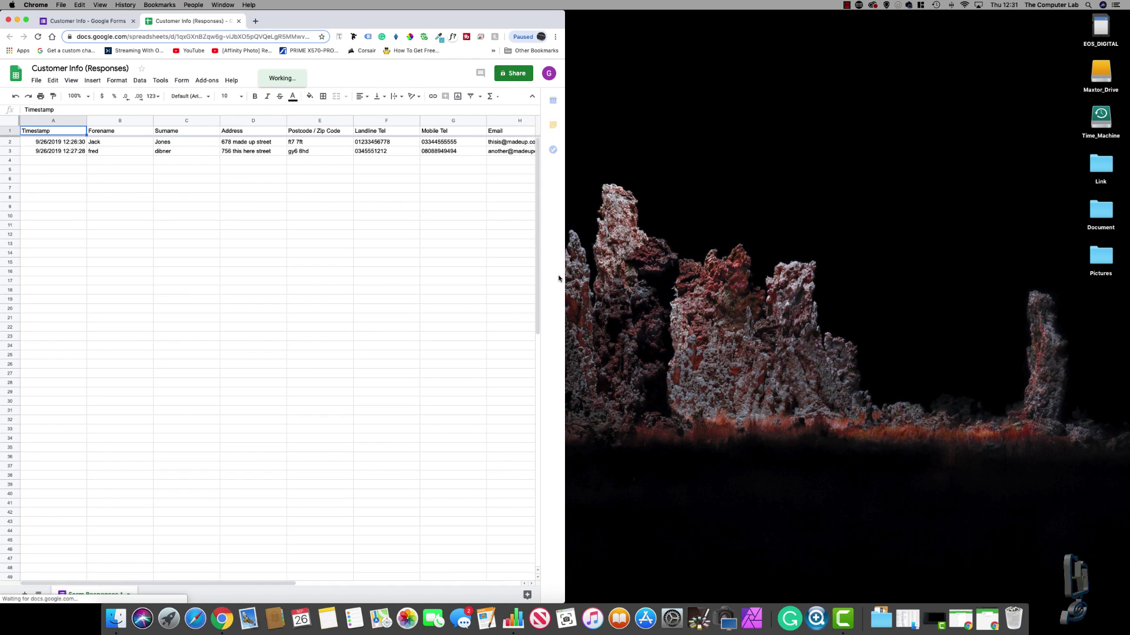
# Enlarge the browser window and widen the Email (H) and Address (D) columns to show full entries
pyautogui.moveTo(565, 279); pyautogui.dragTo(672, 283)
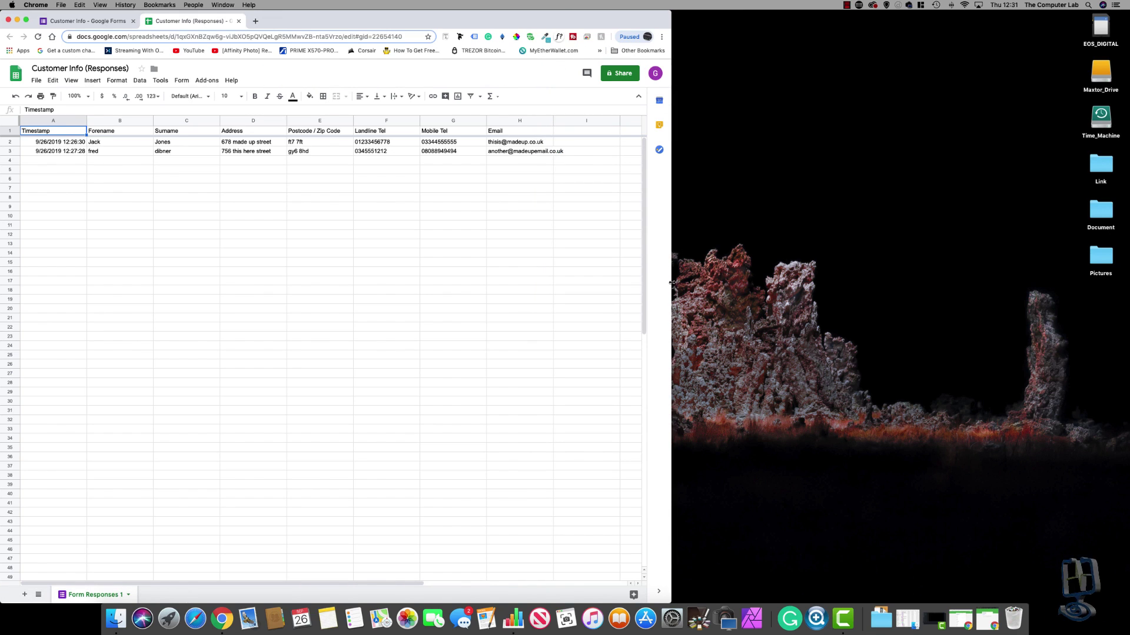
pyautogui.click(551, 120)
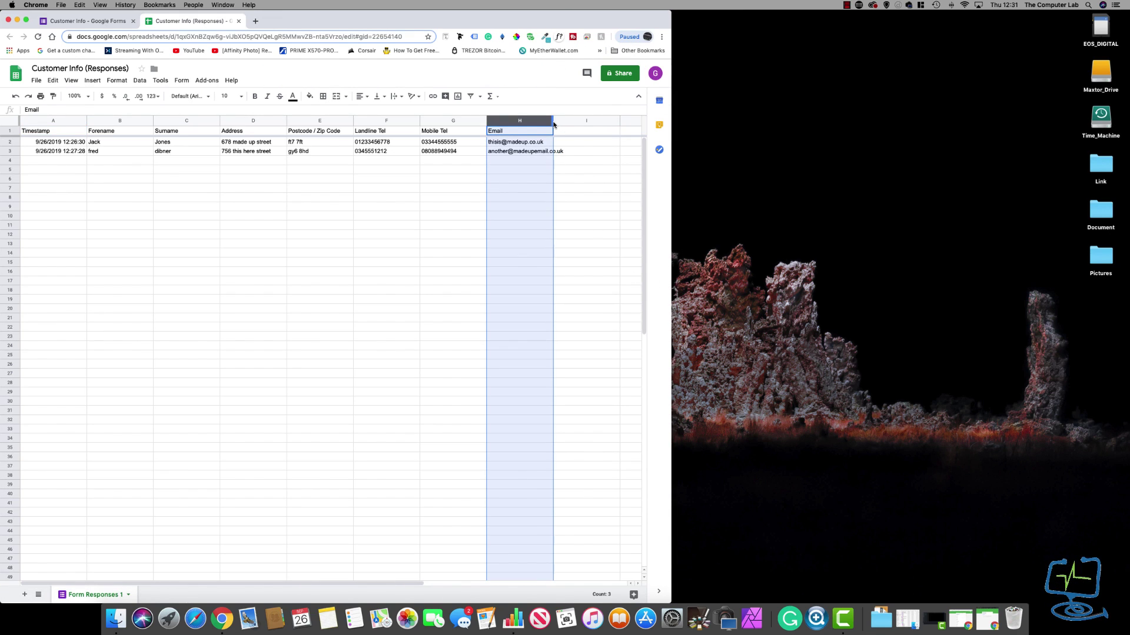
pyautogui.moveTo(552, 122); pyautogui.dragTo(565, 124)
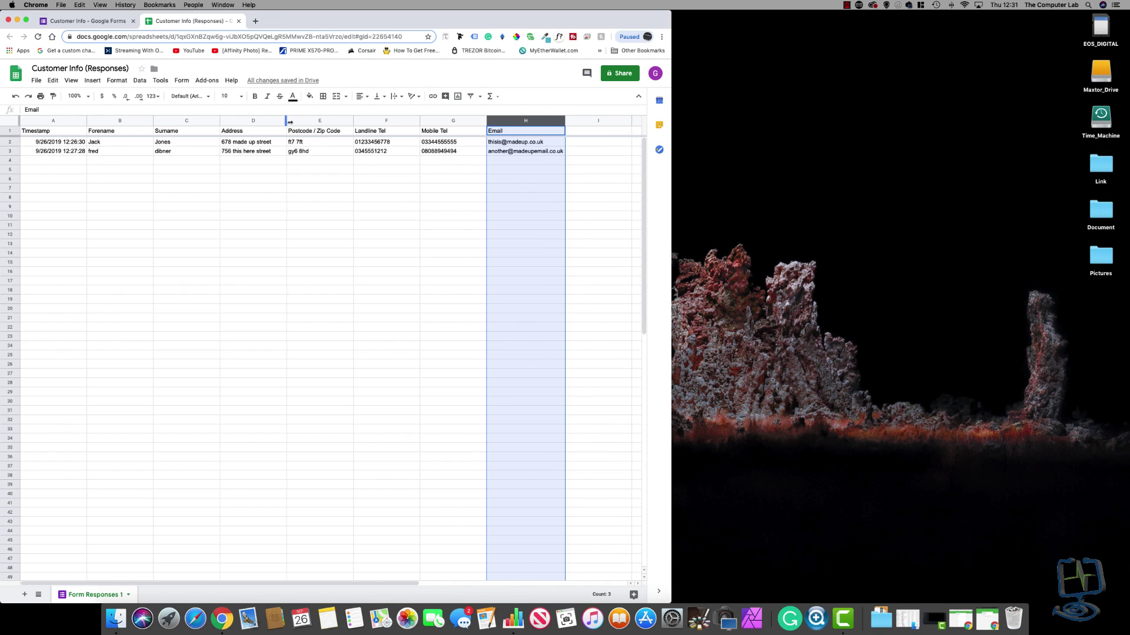
pyautogui.moveTo(286, 121); pyautogui.dragTo(377, 126)
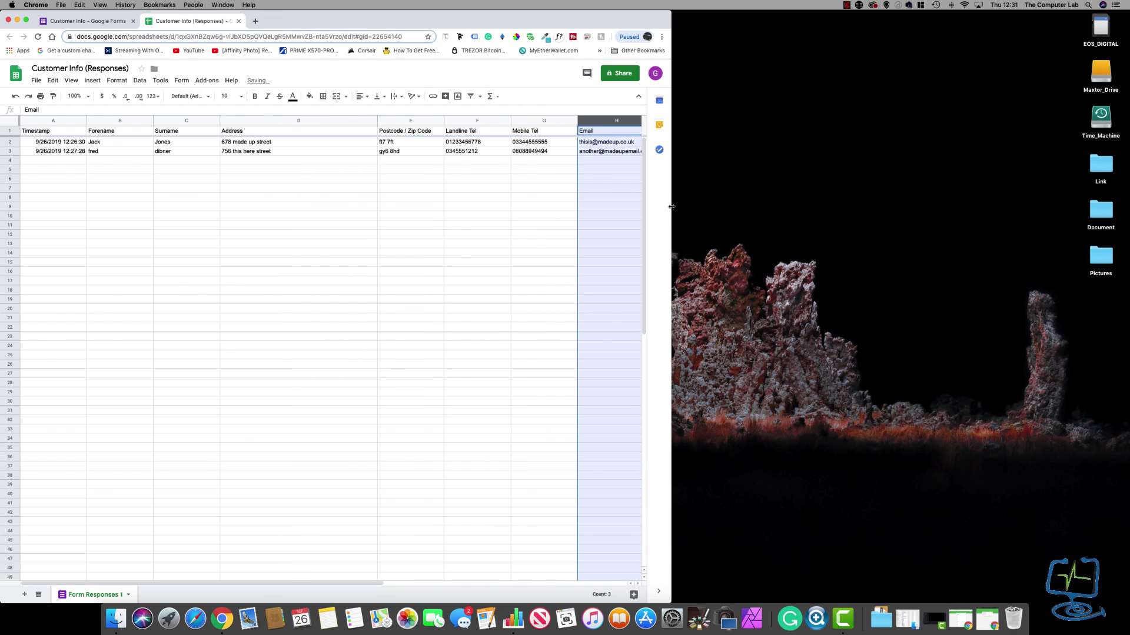
pyautogui.moveTo(671, 205); pyautogui.dragTo(697, 204)
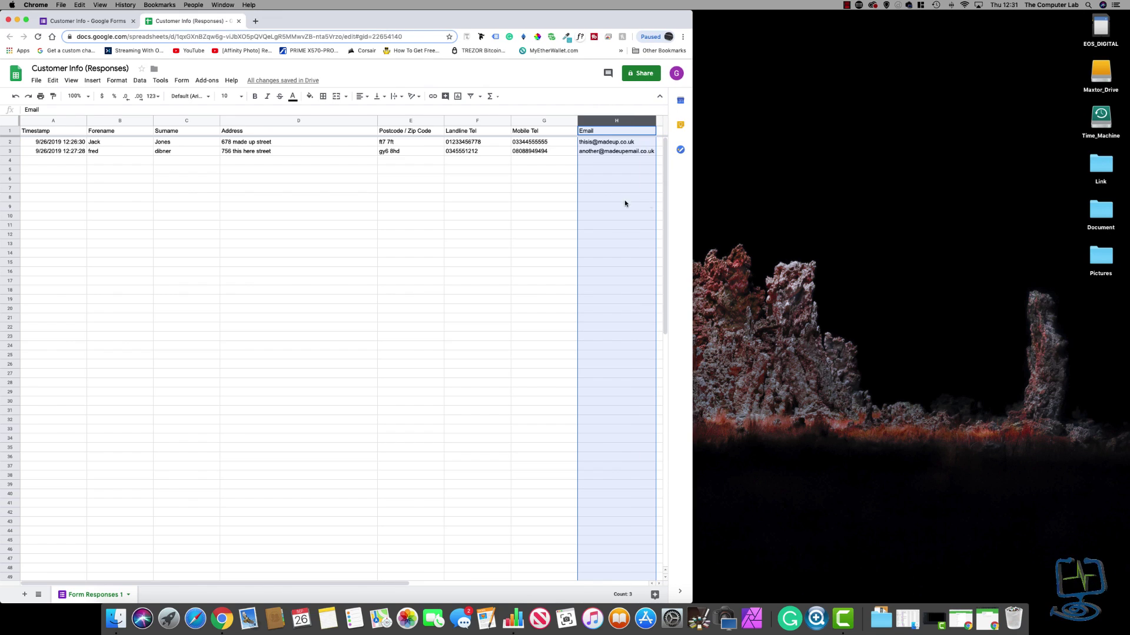
# In a fresh copy of the live form, enter a test forename, surname and street address
pyautogui.click(956, 615)
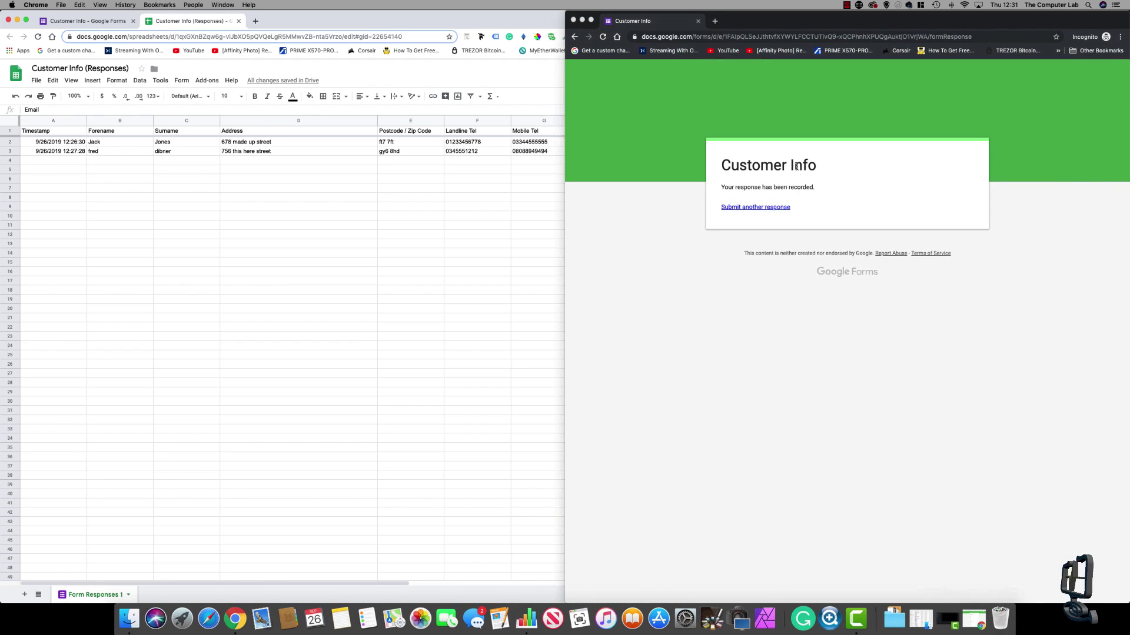
pyautogui.click(760, 207)
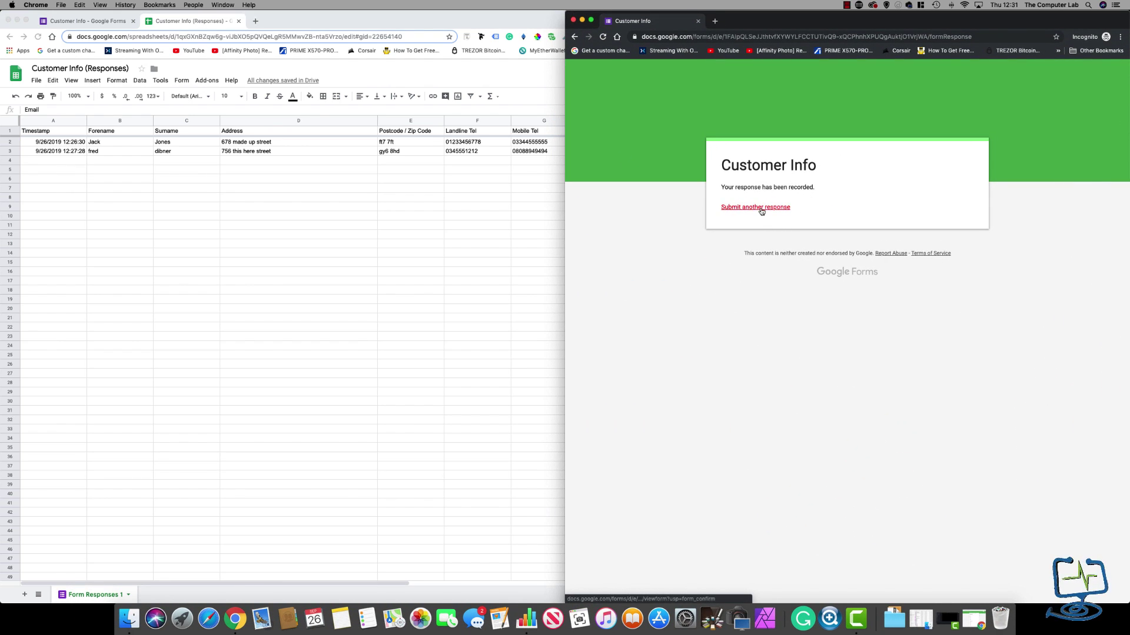
pyautogui.click(751, 234)
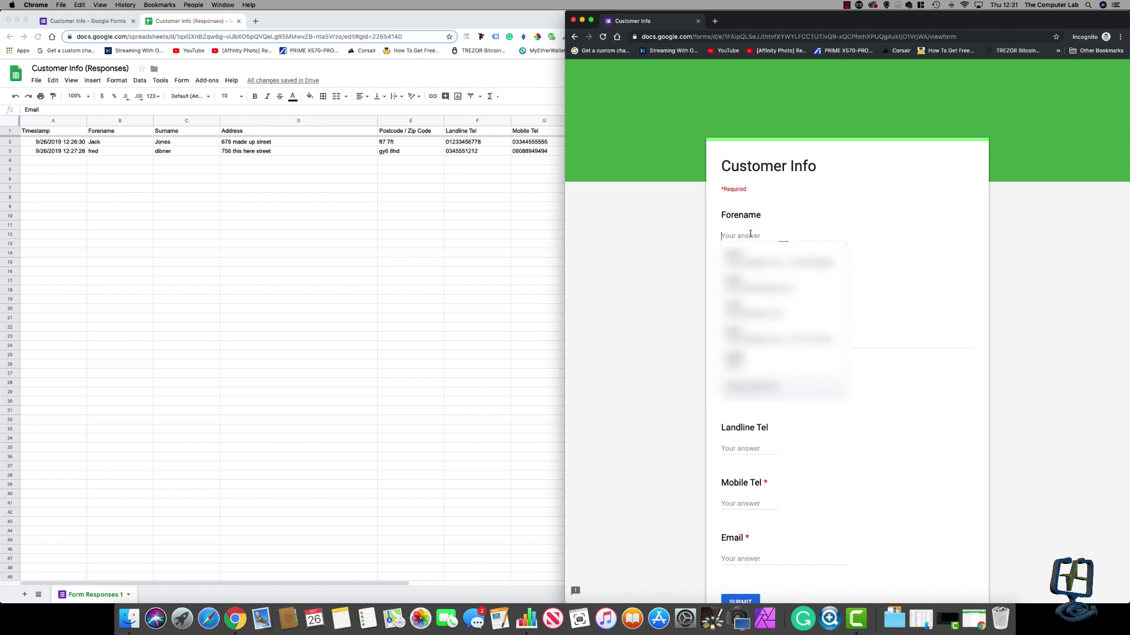
pyautogui.write('Test')
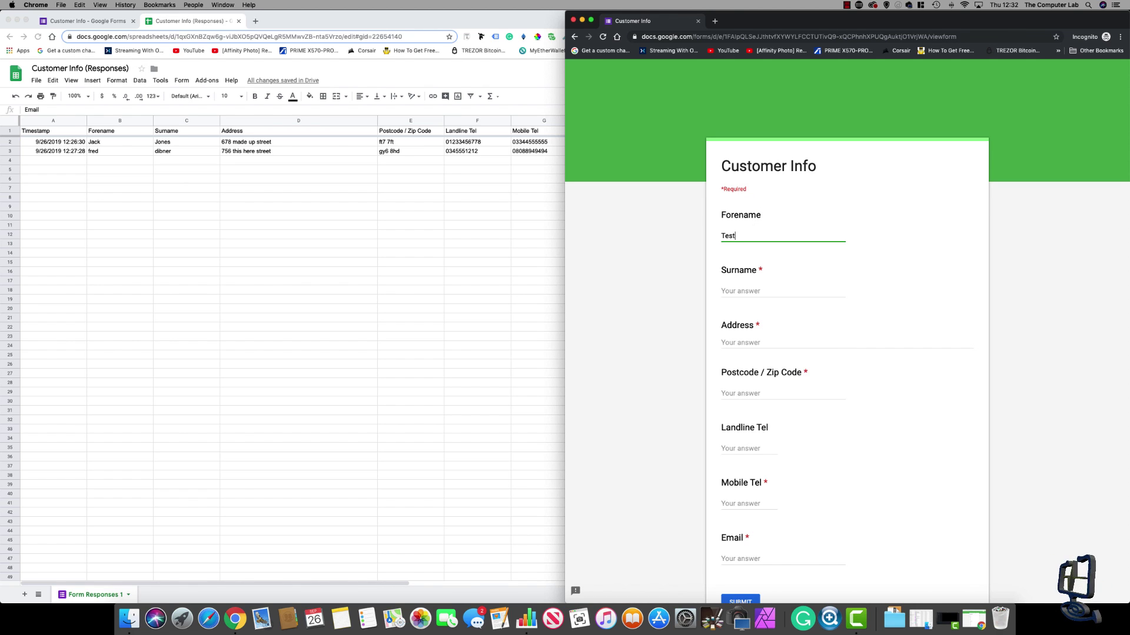
pyautogui.press('Tab')
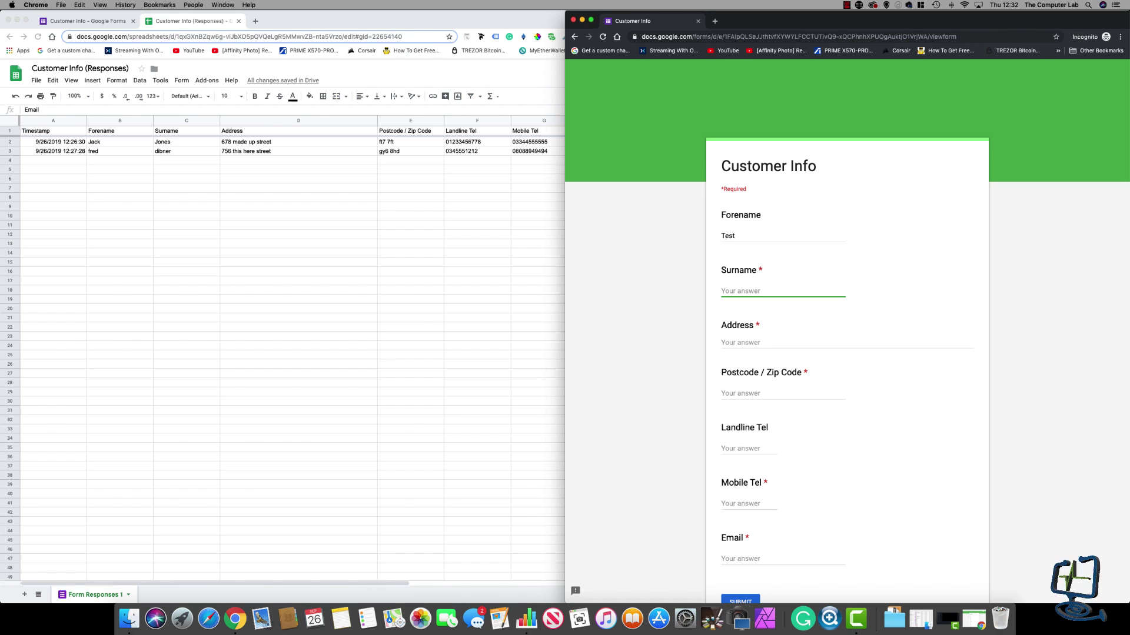
pyautogui.write('M')
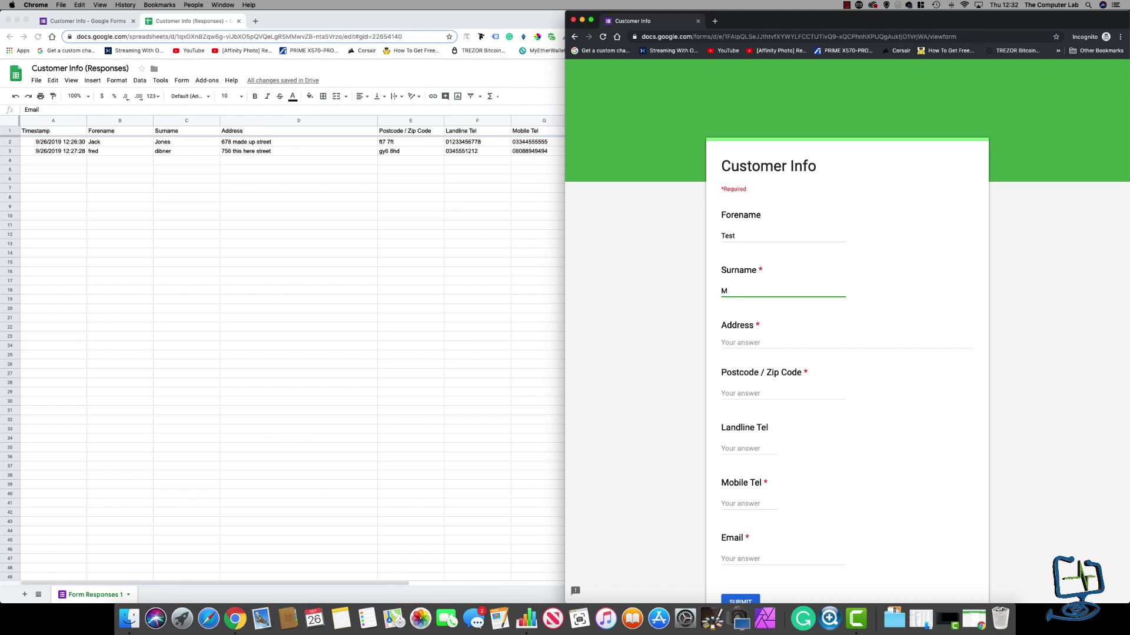
pyautogui.write('aybe')
pyautogui.press('Tab')
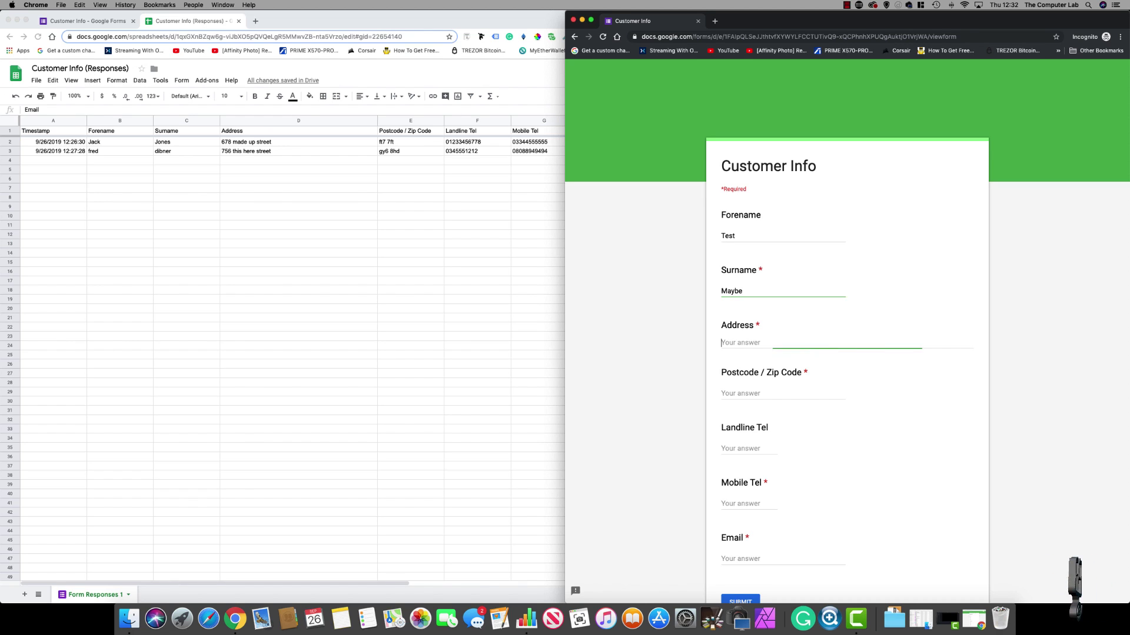
pyautogui.write('756 djdjdj')
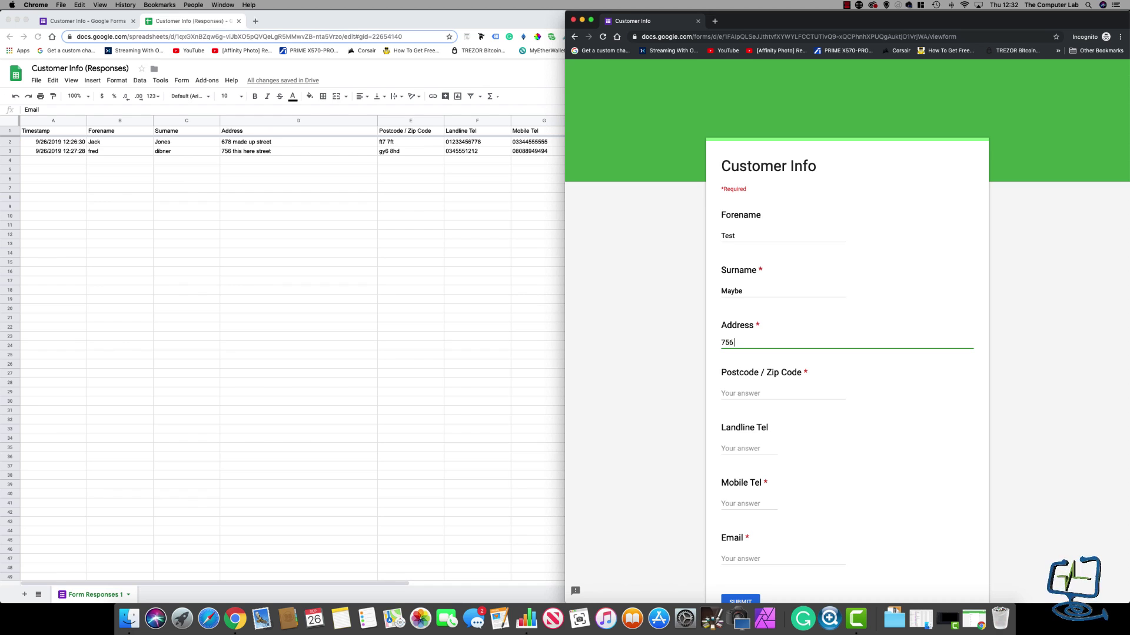
pyautogui.press('BackSpace')
pyautogui.press('BackSpace')
pyautogui.press('BackSpace')
pyautogui.press('BackSpace')
pyautogui.press('BackSpace')
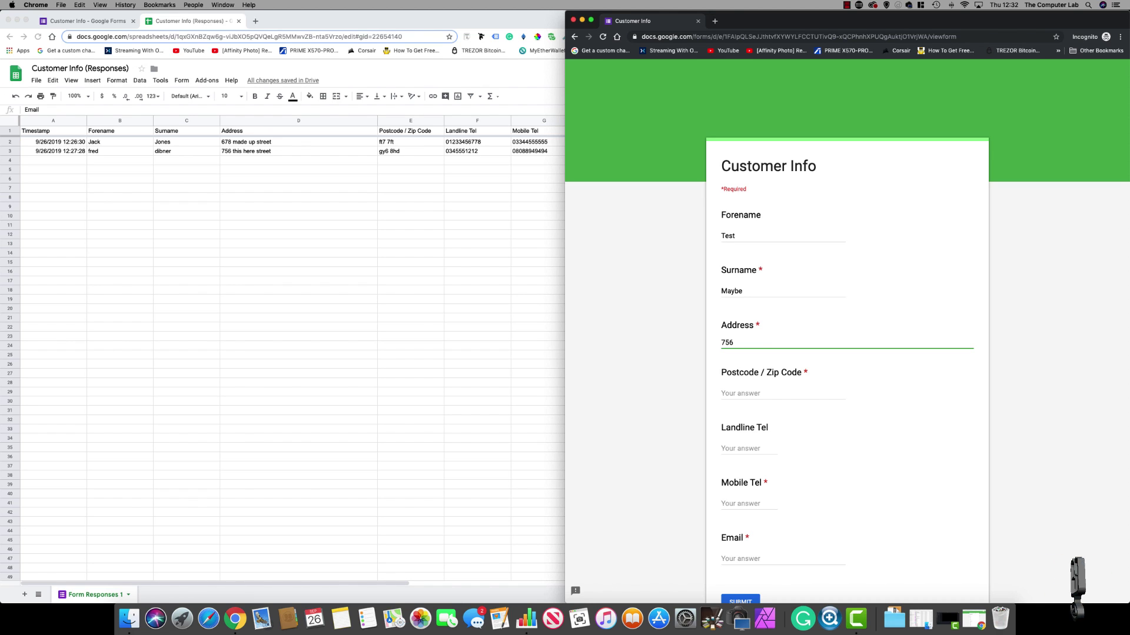
pyautogui.write('This STre')
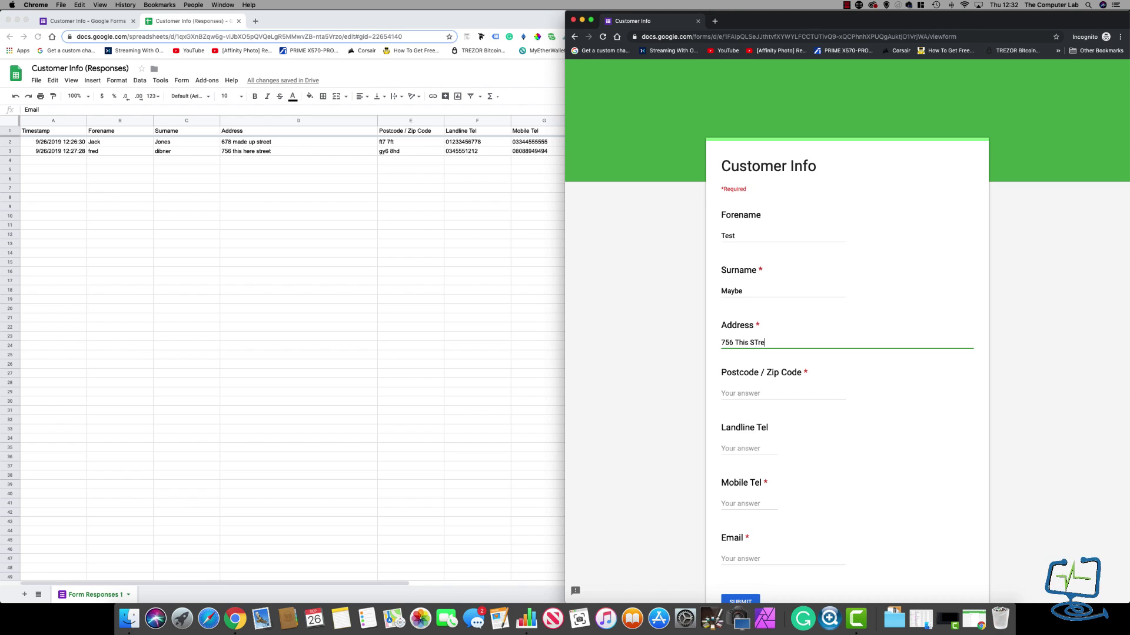
pyautogui.write('et')
pyautogui.press('Return')
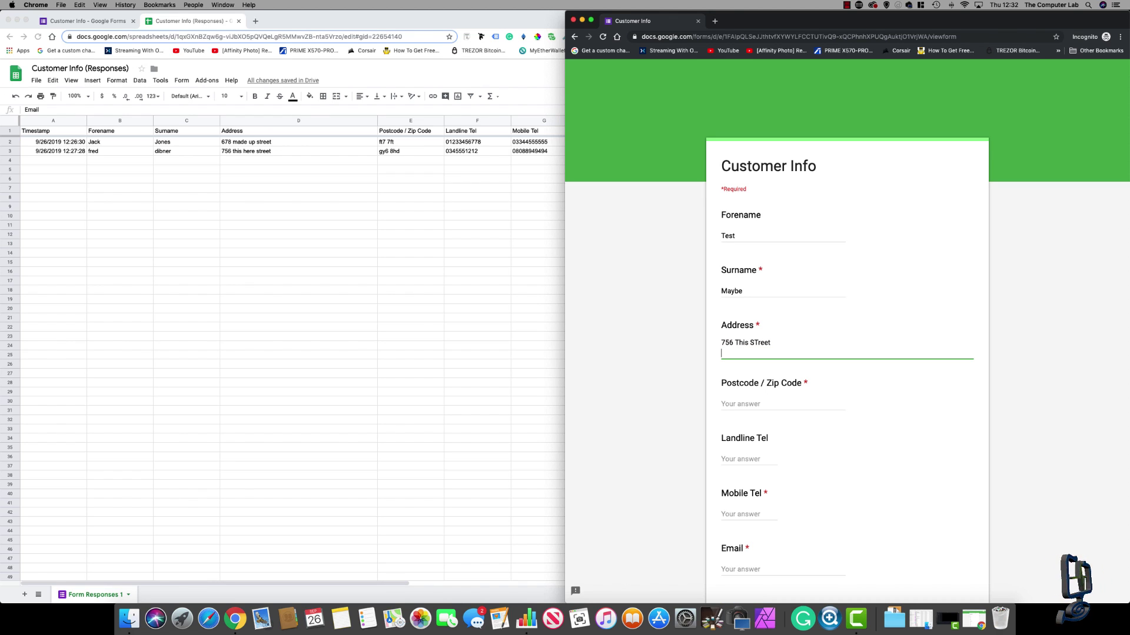
pyautogui.press('BackSpace')
pyautogui.press('BackSpace')
pyautogui.press('BackSpace')
pyautogui.press('BackSpace')
pyautogui.press('BackSpace')
pyautogui.press('BackSpace')
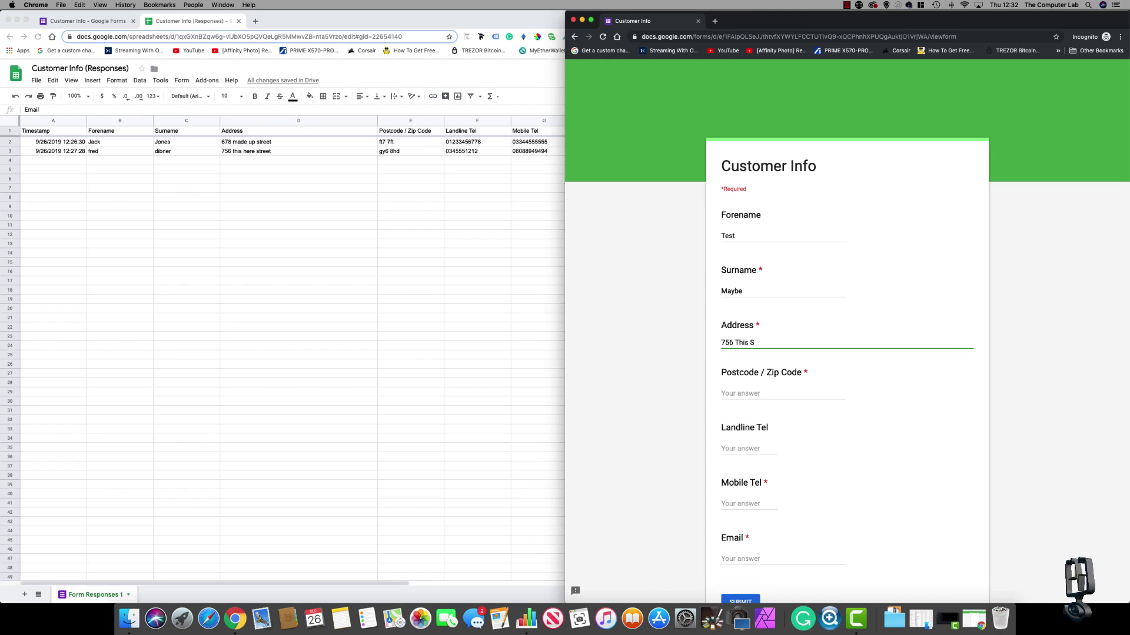
pyautogui.write('treet')
# Fill in the test postcode, landline number, mobile number and email address
pyautogui.press('Tab')
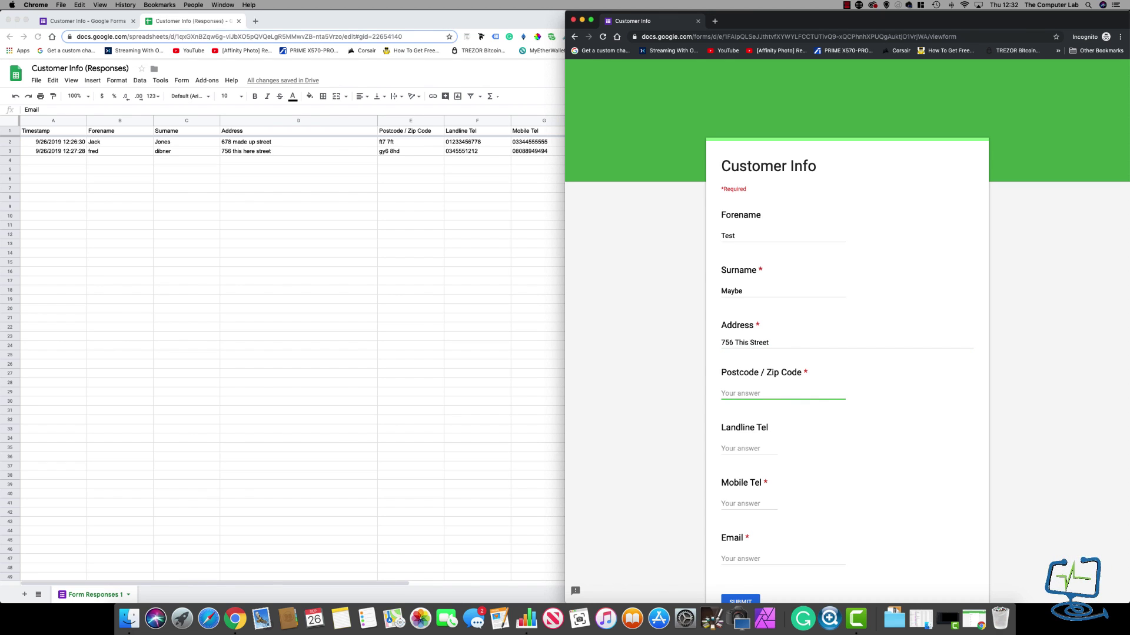
pyautogui.write('gy6 7yg')
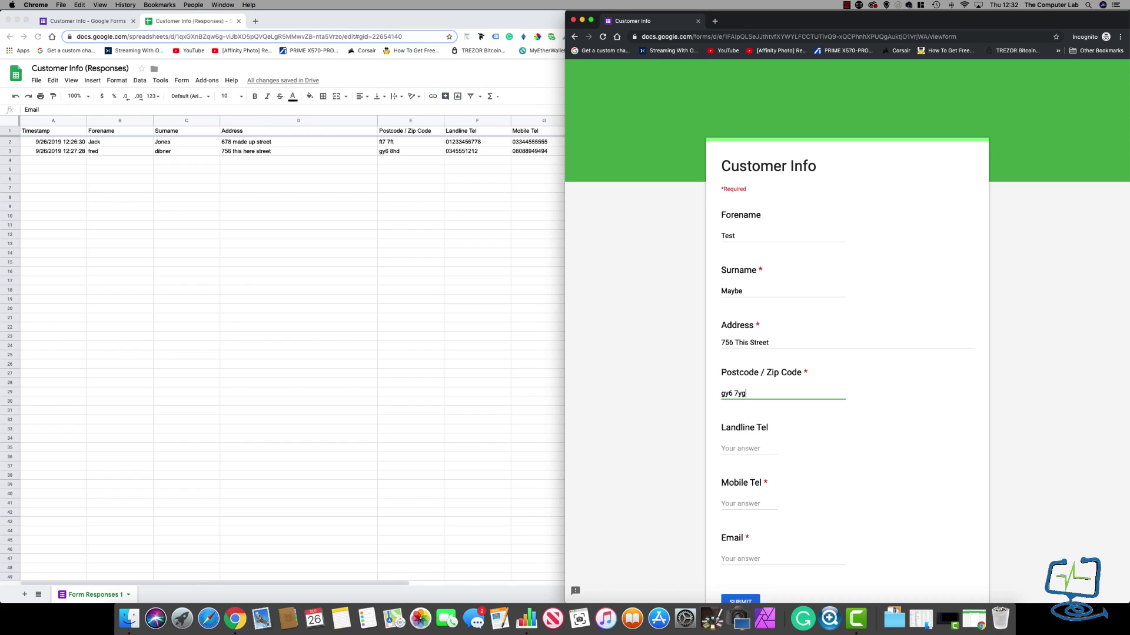
pyautogui.press('Tab')
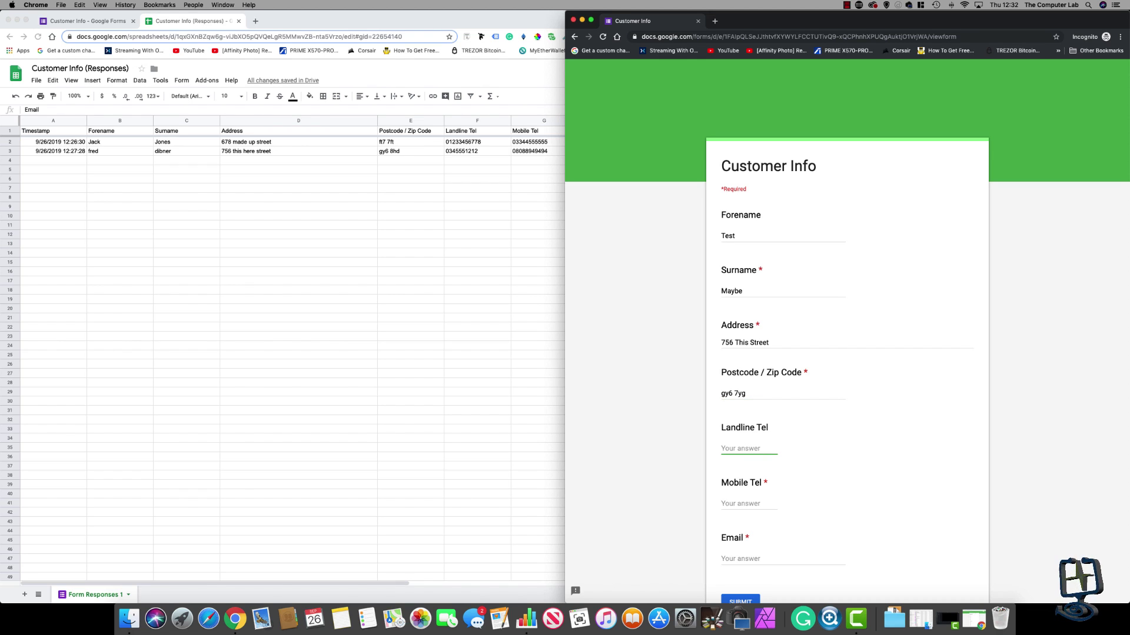
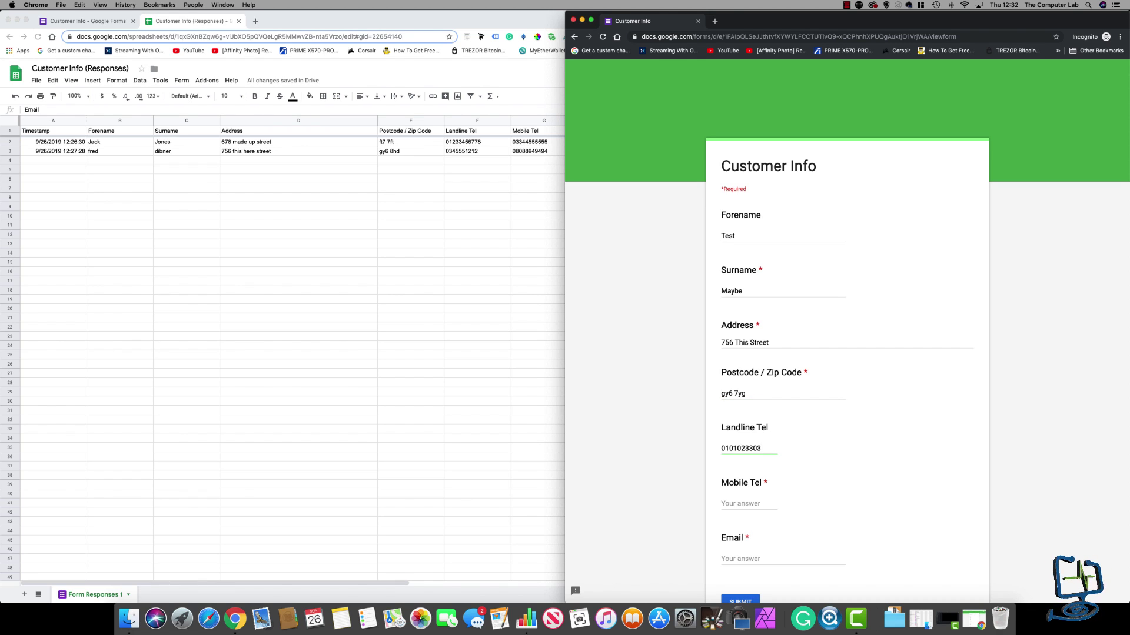
pyautogui.press('Tab')
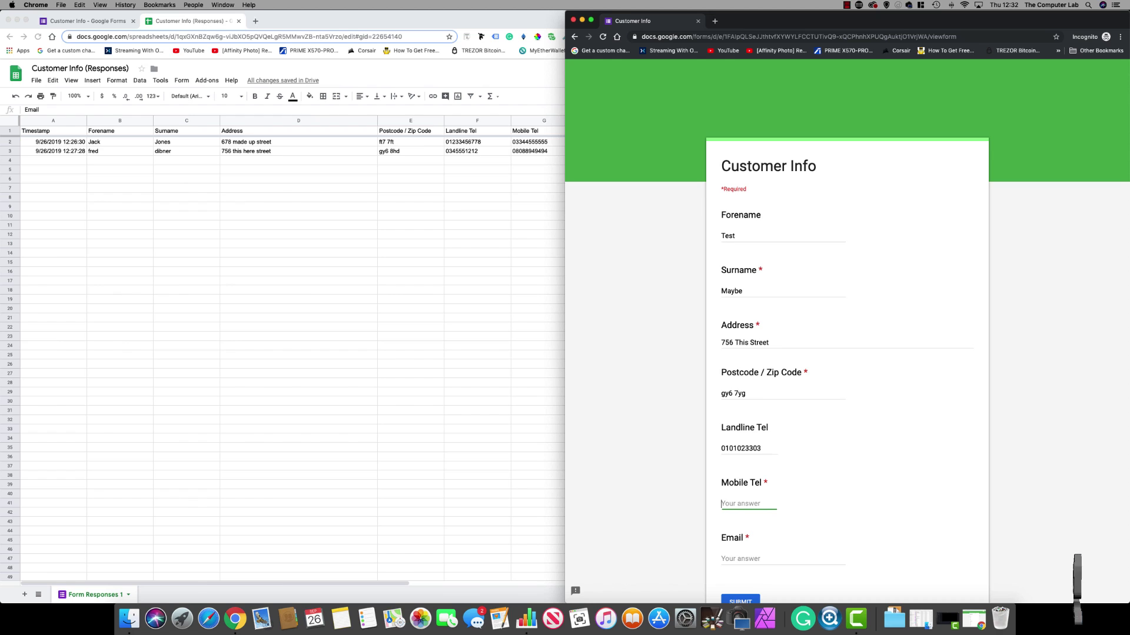
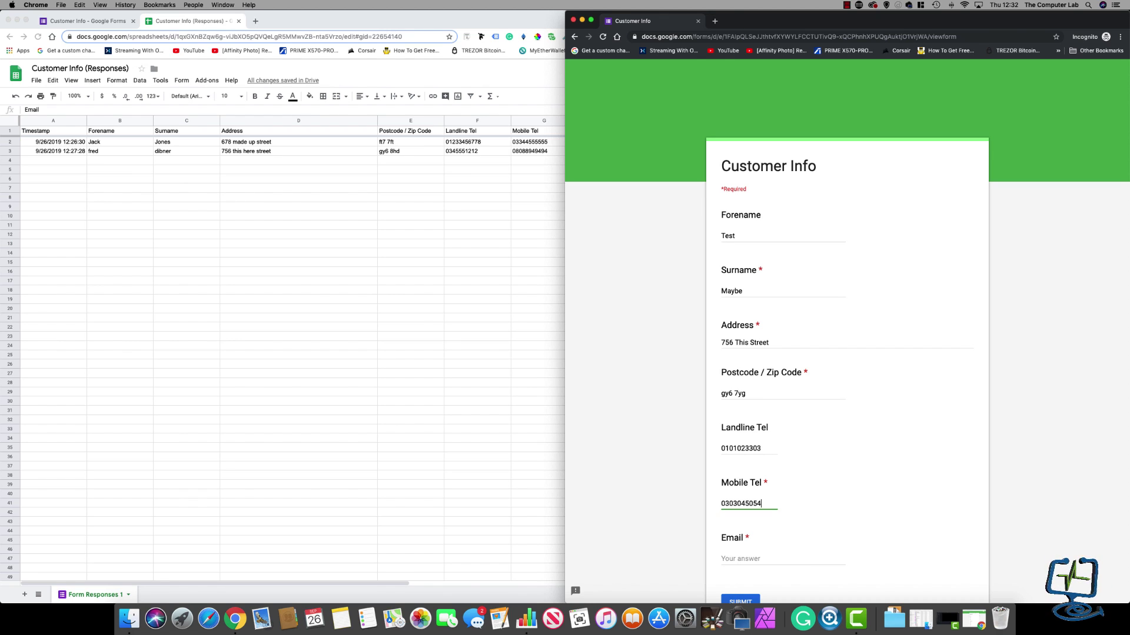
pyautogui.press('Tab')
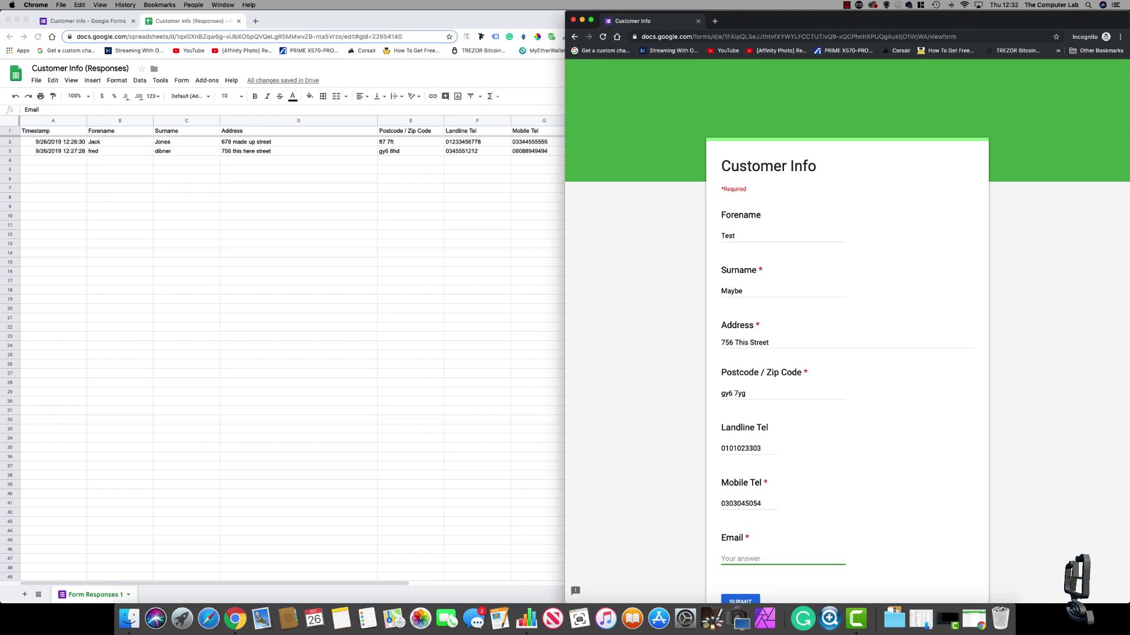
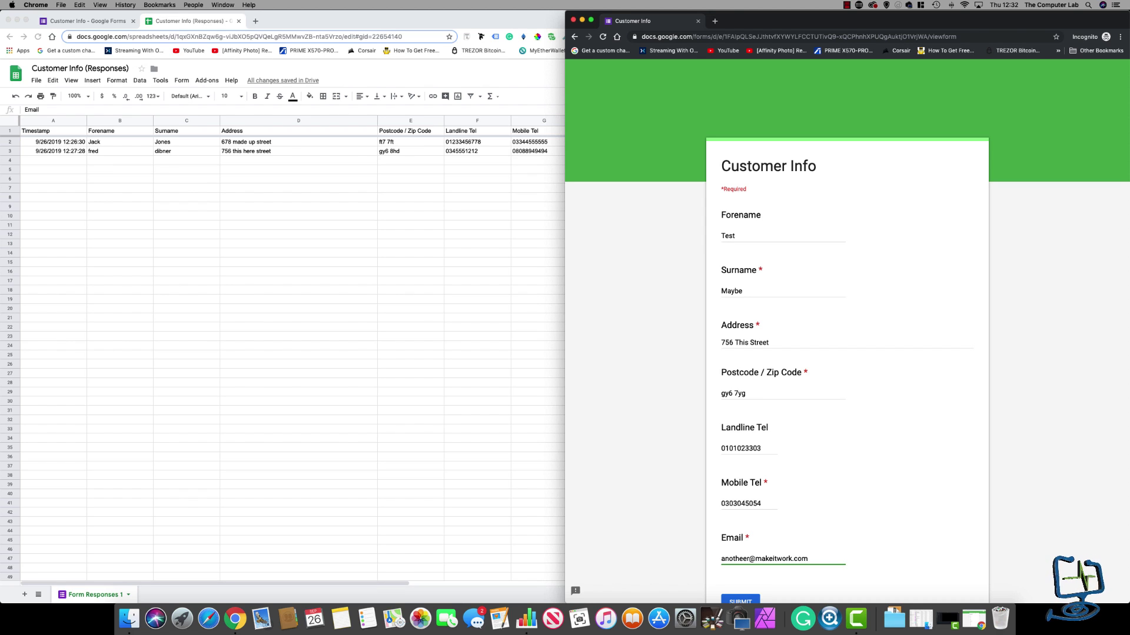
pyautogui.scroll(-2, 847, 338)
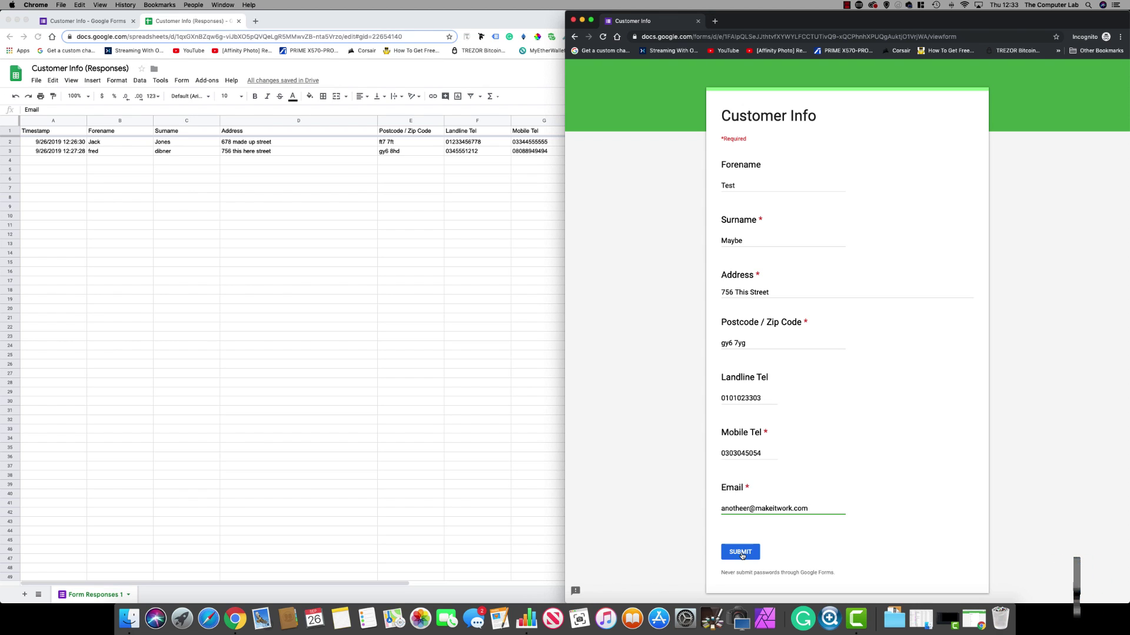
# Submit the test entry, then reload the response sheet to look for the new row
pyautogui.click(752, 556)
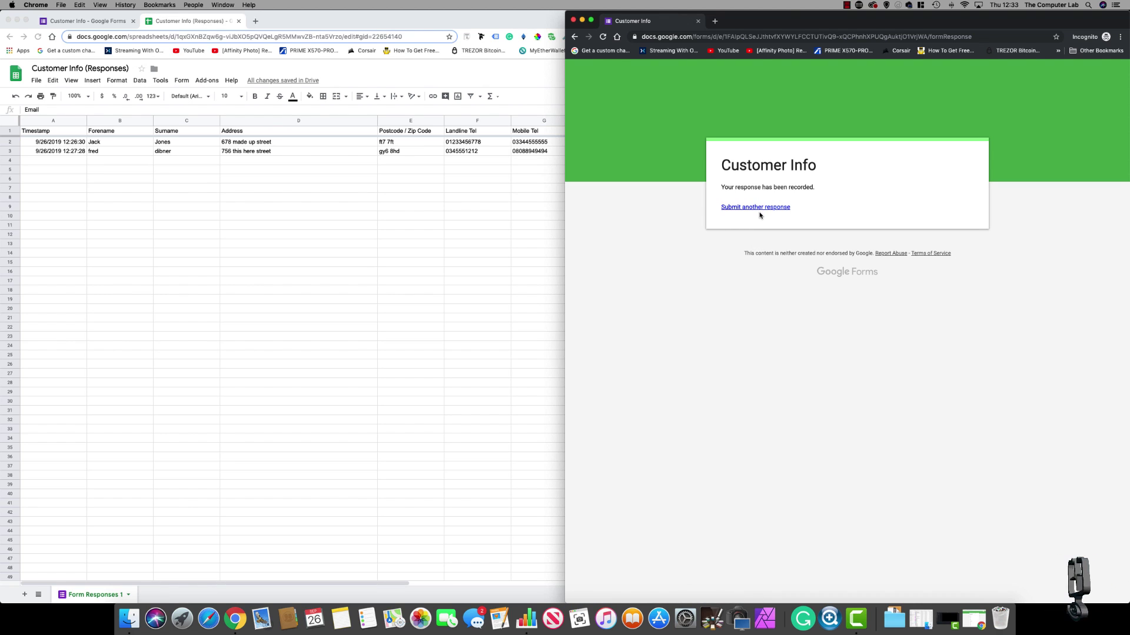
pyautogui.click(335, 224)
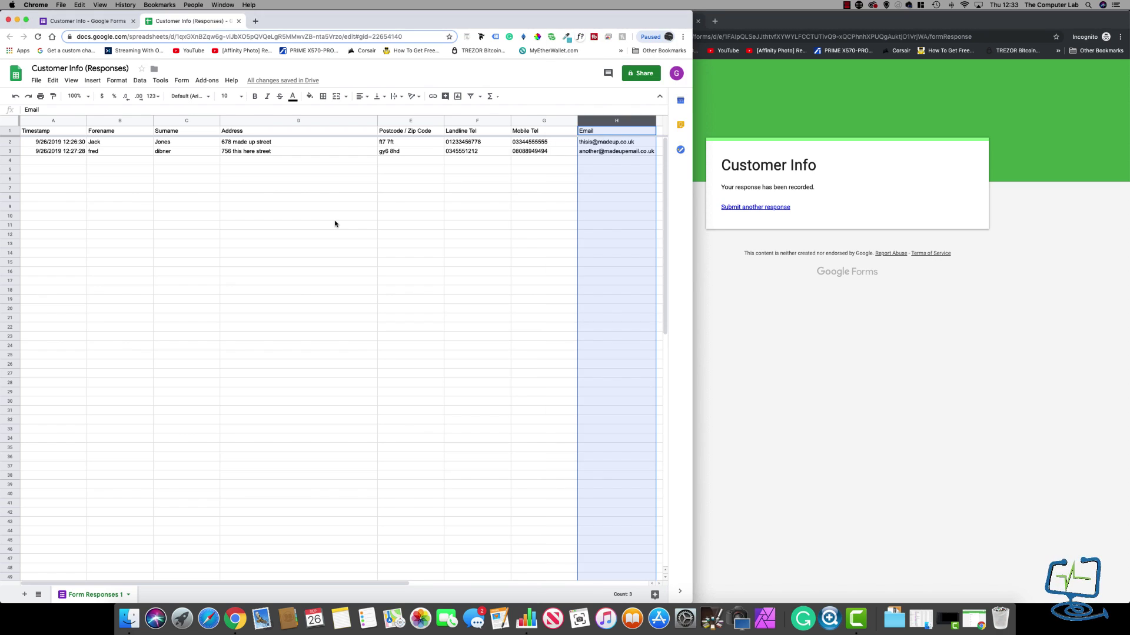
pyautogui.click(335, 244)
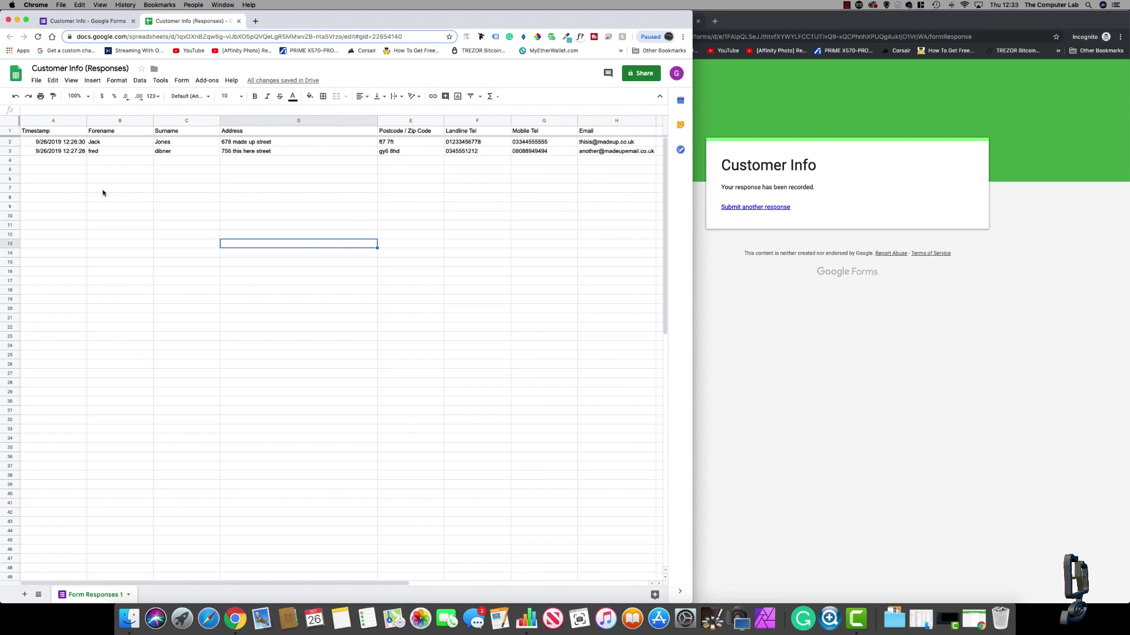
pyautogui.click(38, 38)
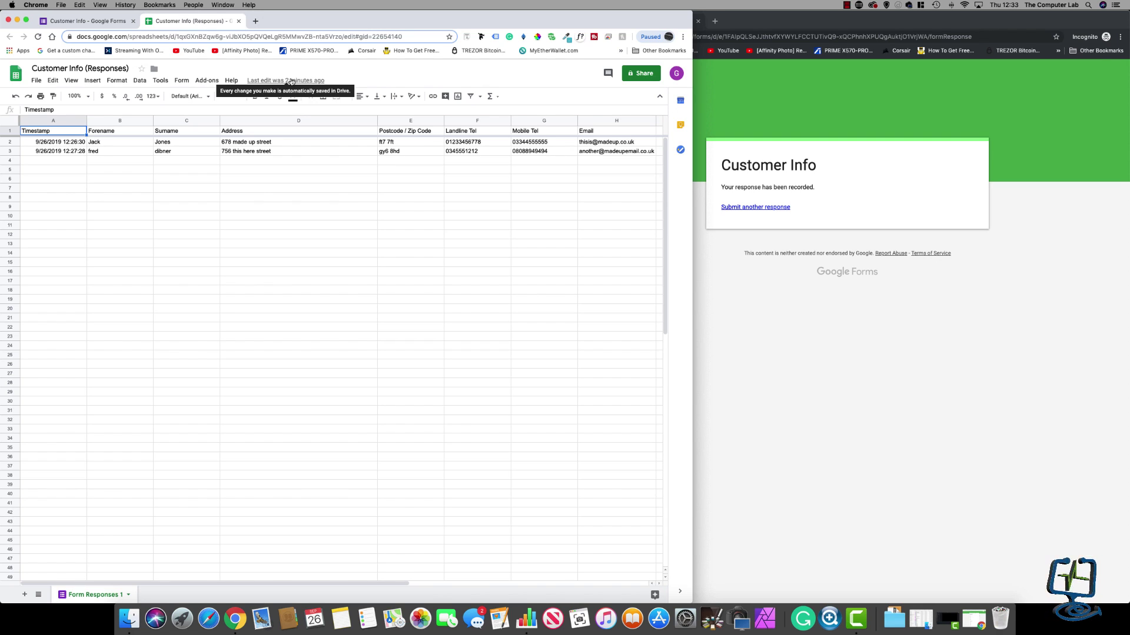
pyautogui.click(82, 24)
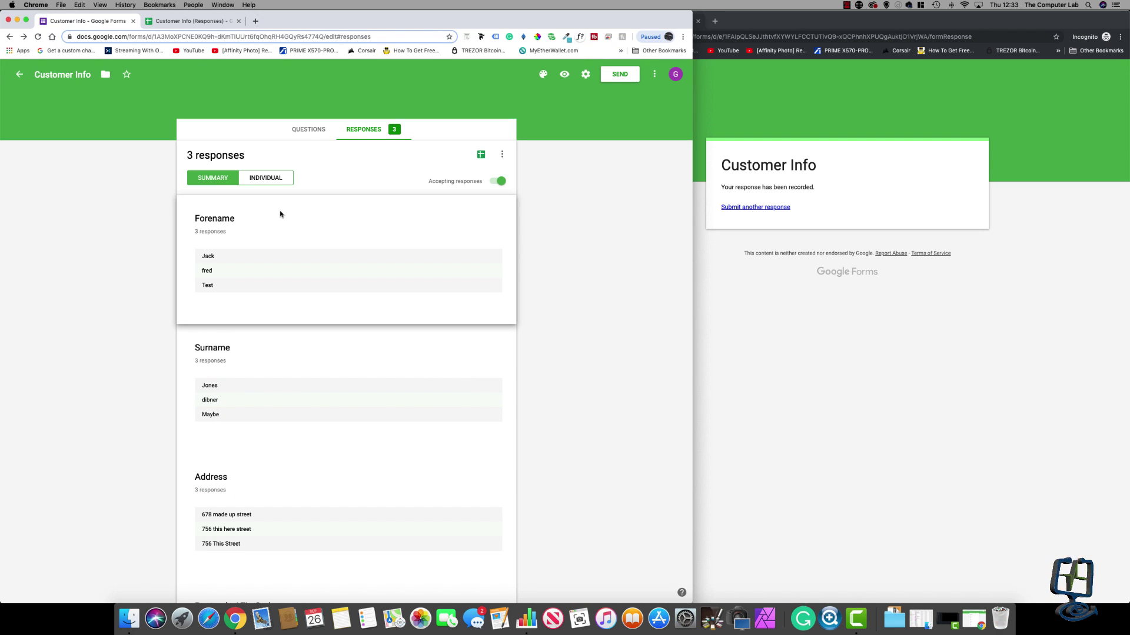
# Return to the Customer Info form's Questions view, with the response count at 3
pyautogui.click(183, 22)
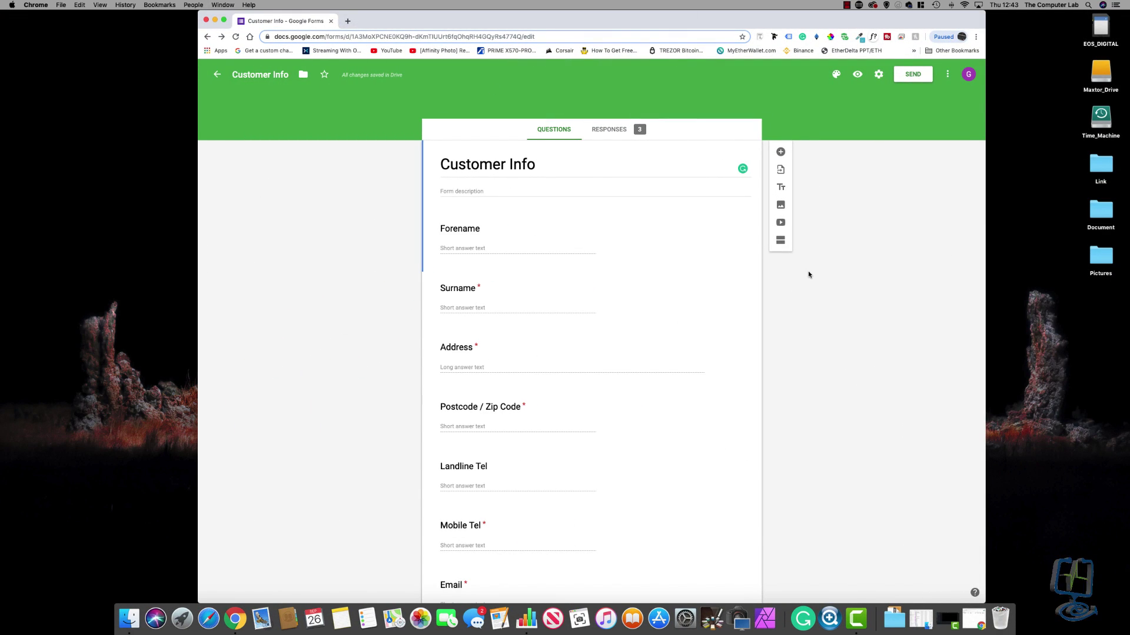
pyautogui.click(615, 129)
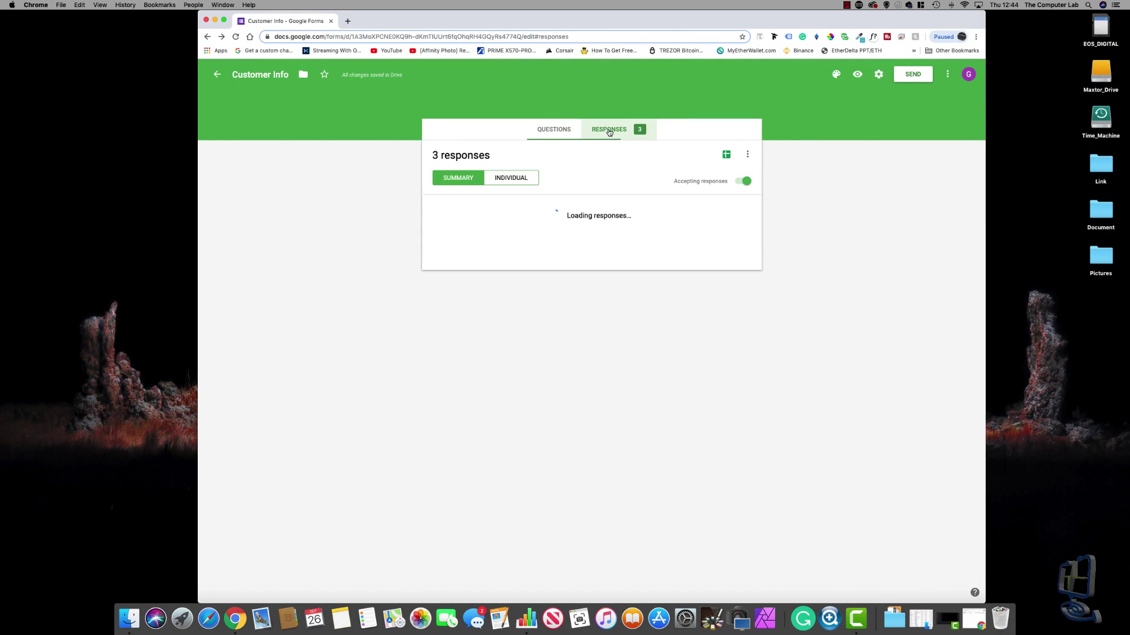
pyautogui.click(553, 131)
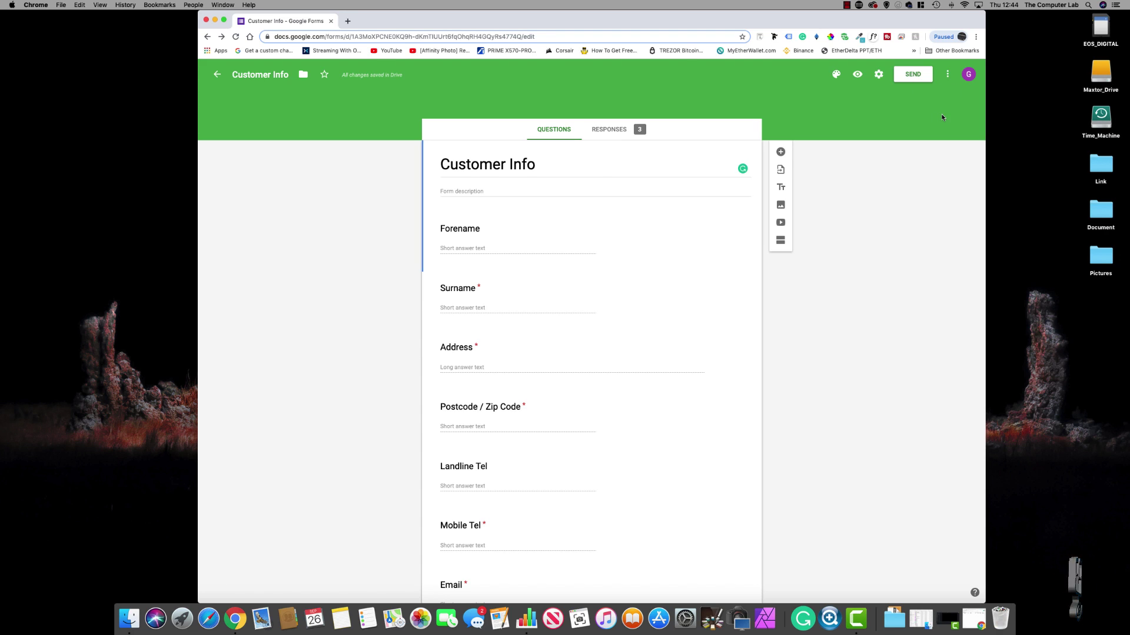
# Copy the form's shortened forms.gle link and close the Send form dialog
pyautogui.click(914, 75)
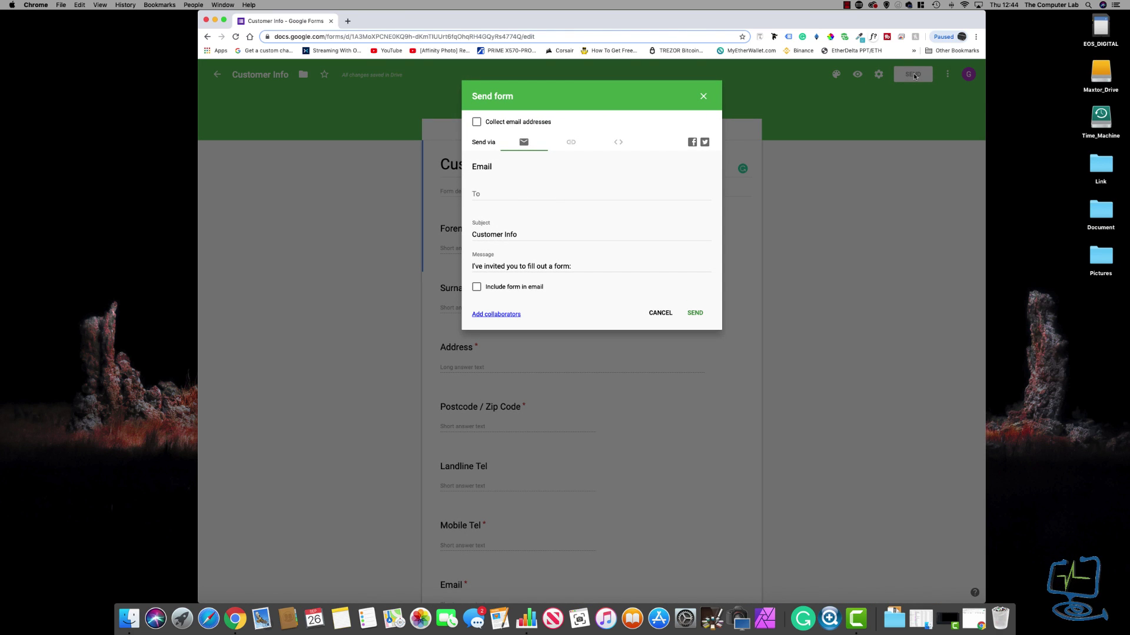
pyautogui.click(570, 144)
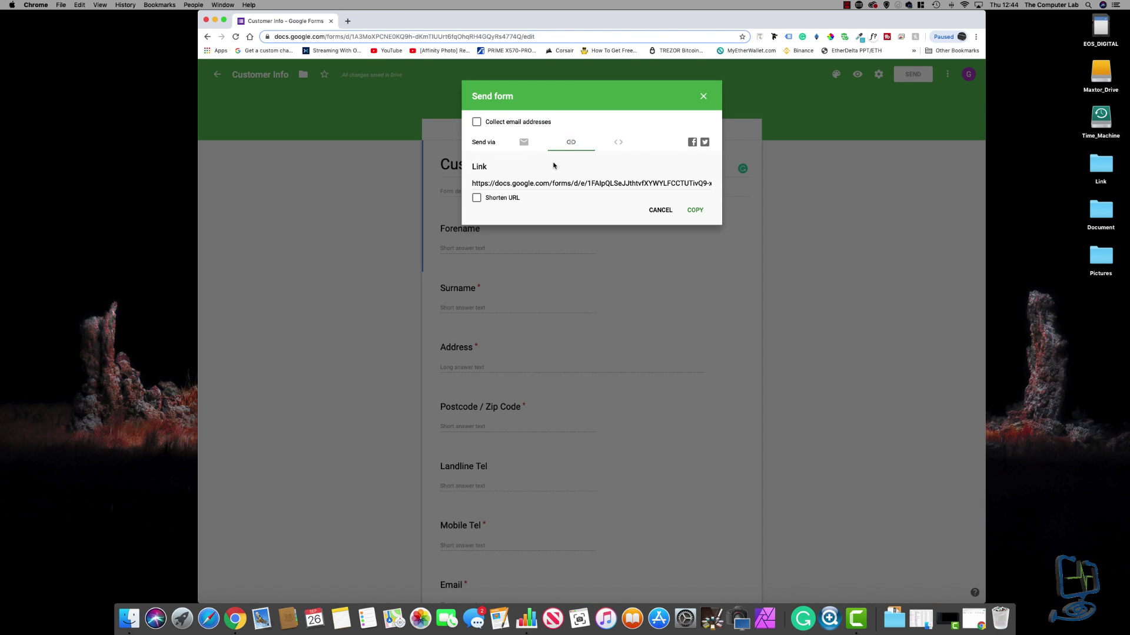
pyautogui.click(477, 198)
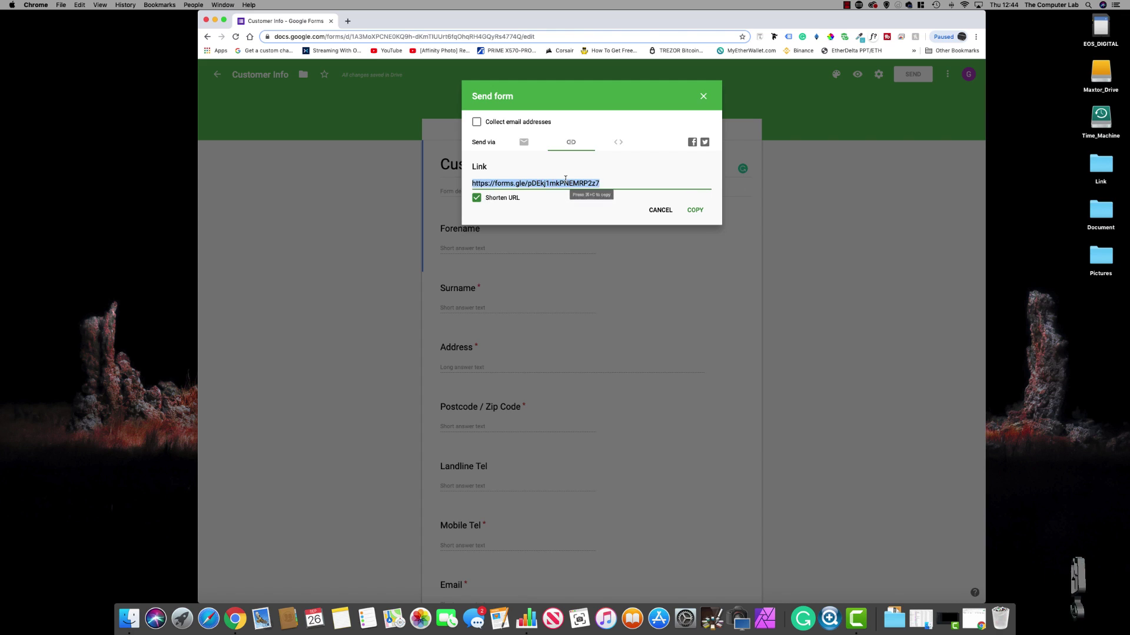
pyautogui.click(695, 211)
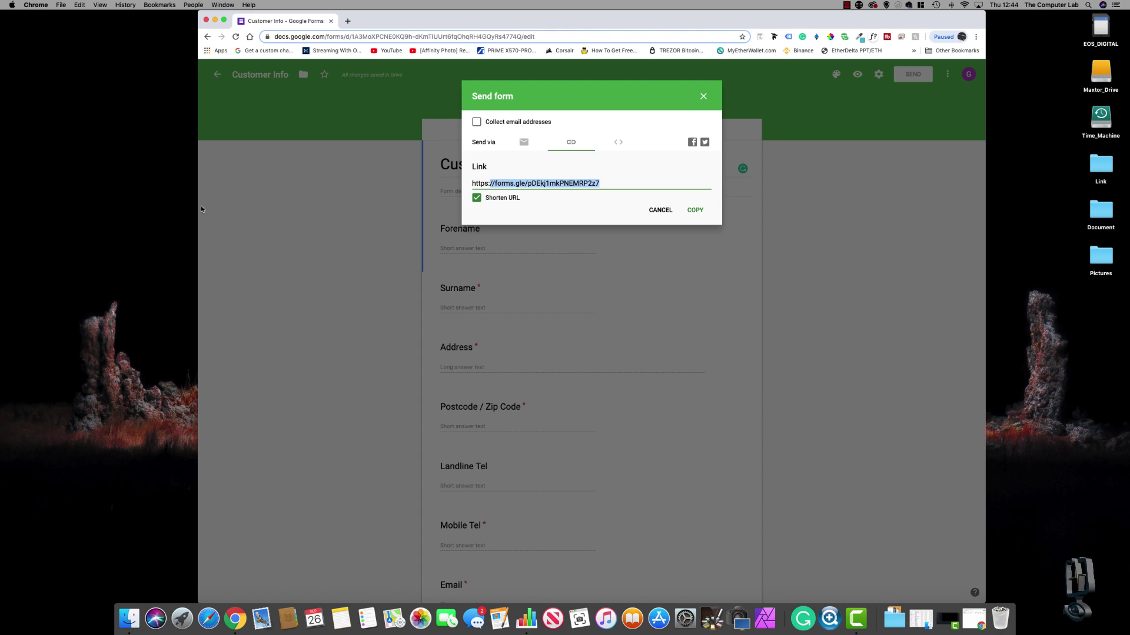
pyautogui.doubleClick(487, 184)
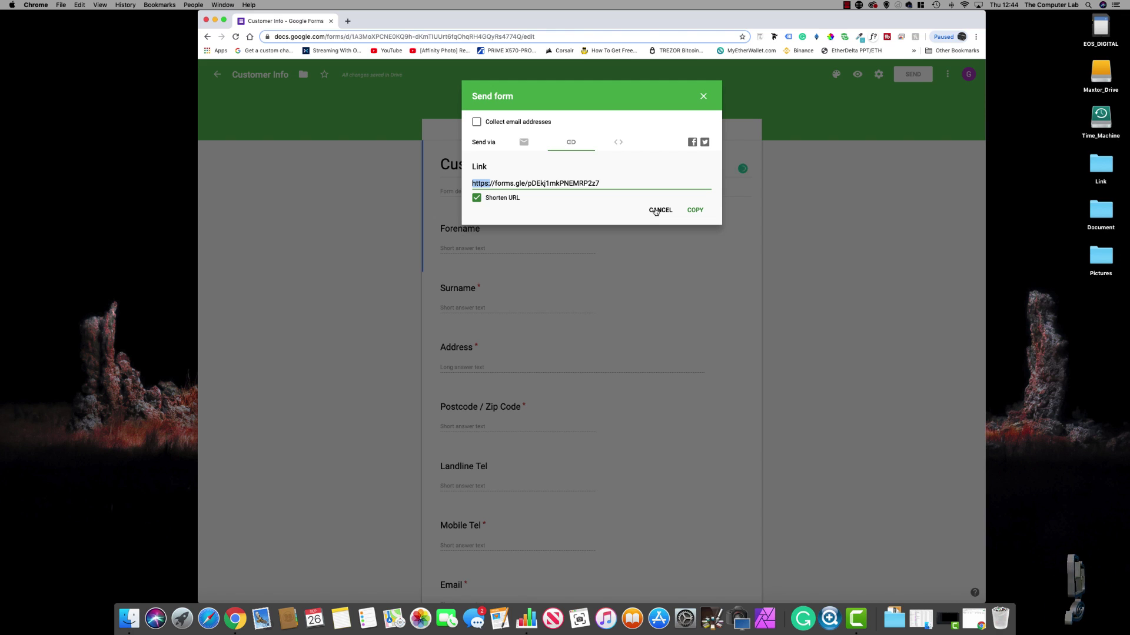
pyautogui.click(655, 211)
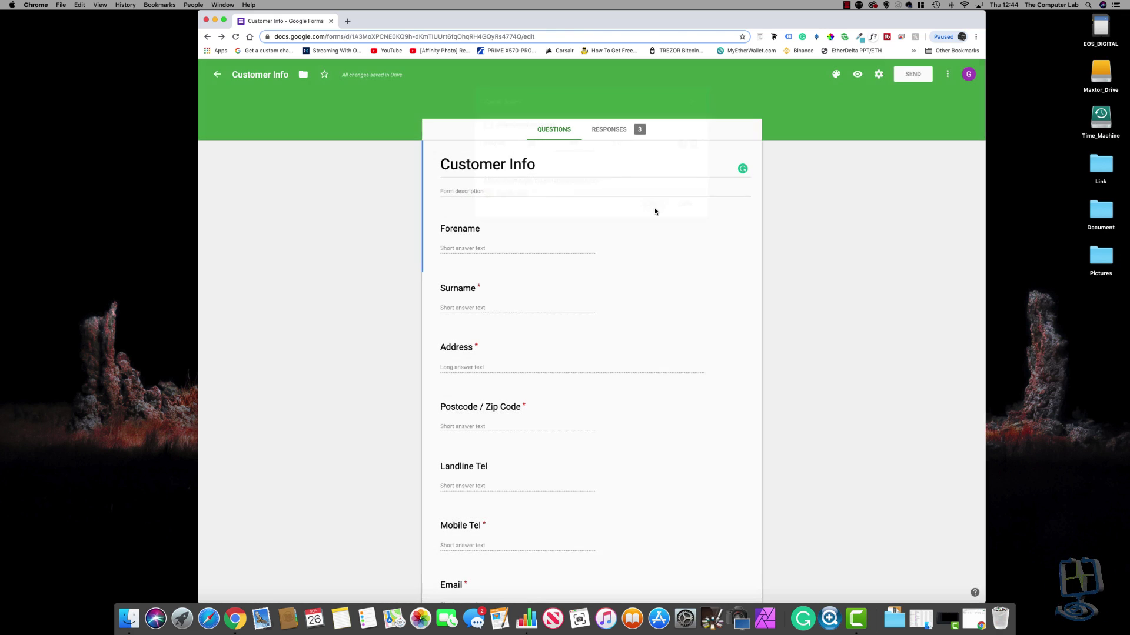
# Open the copied short link in a new tab to check the live Customer Info form
pyautogui.click(349, 22)
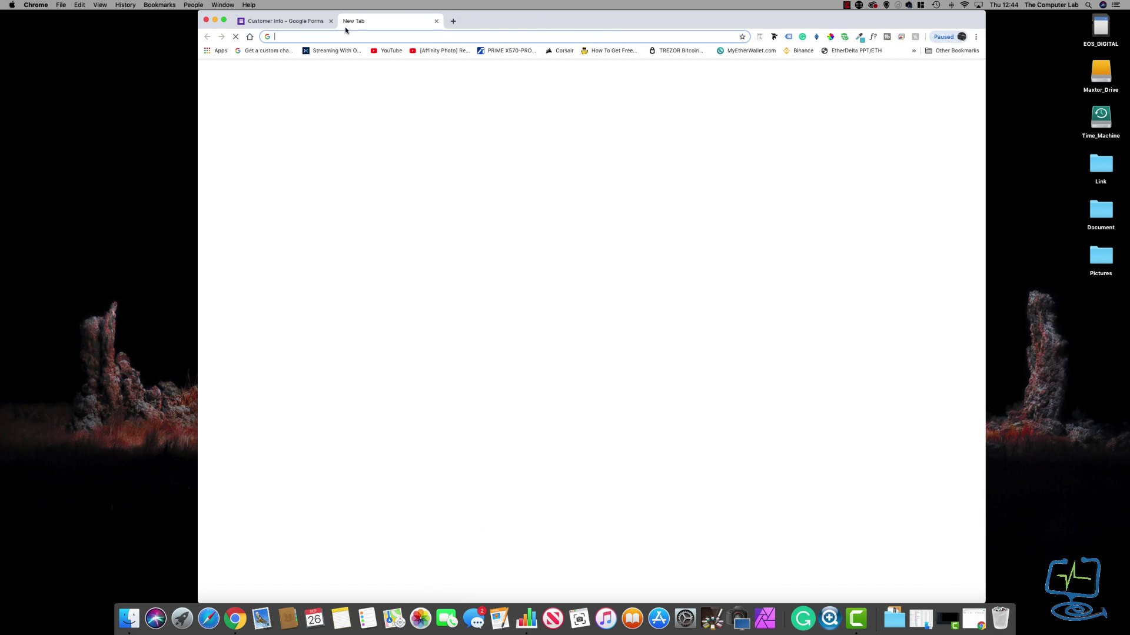
pyautogui.rightClick(346, 36)
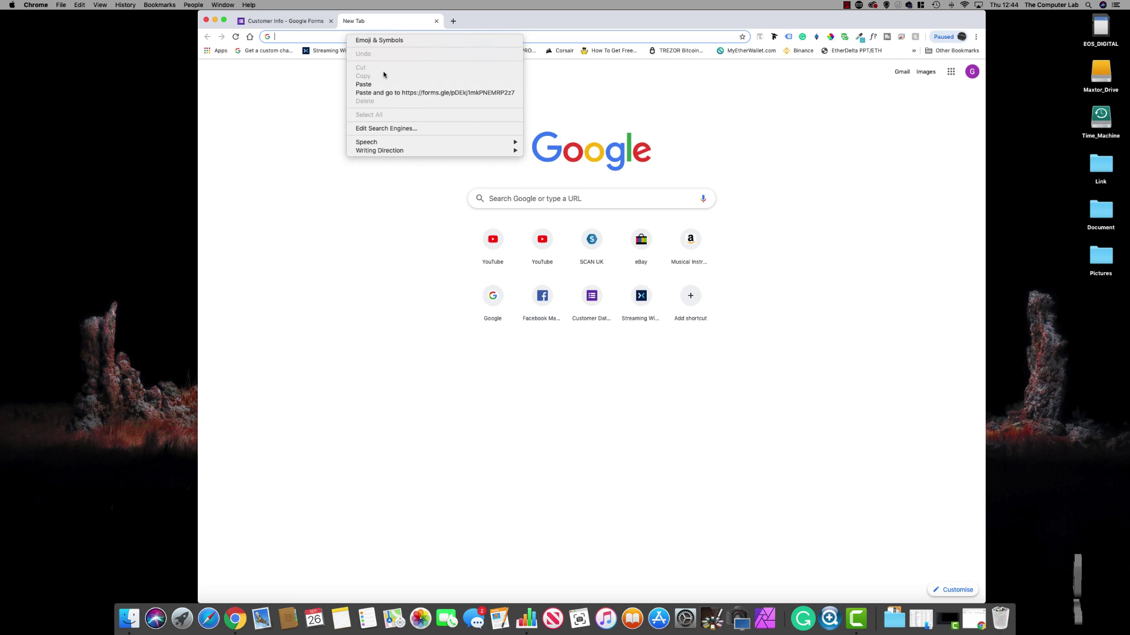
pyautogui.click(397, 93)
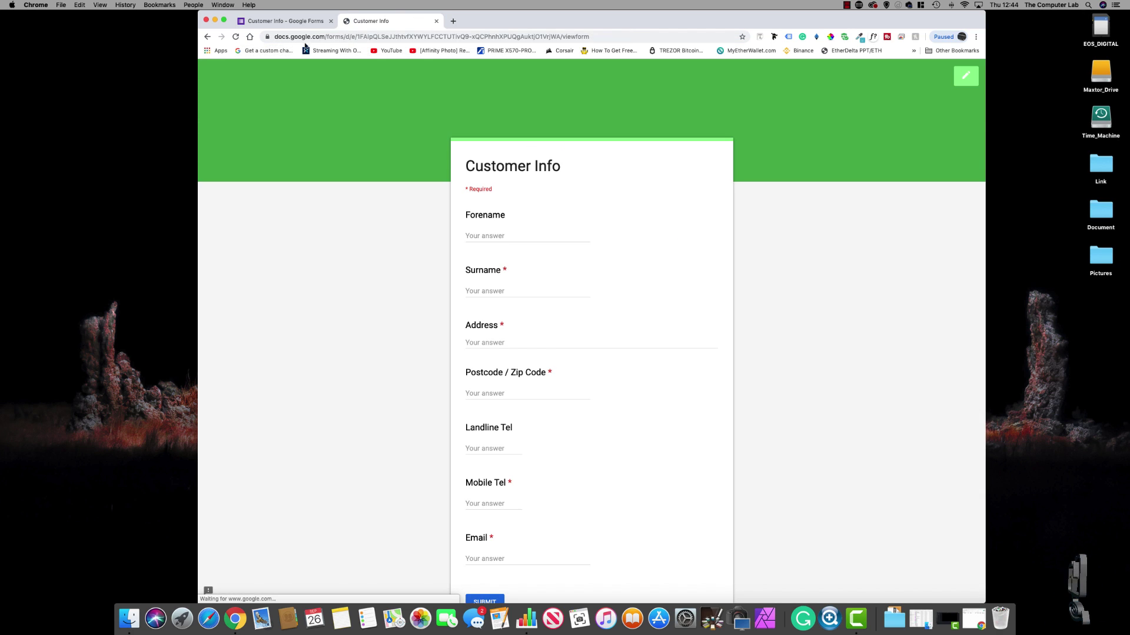
# Save the live form's address as a Customer Info desktop shortcut and close Chrome
pyautogui.click(291, 38)
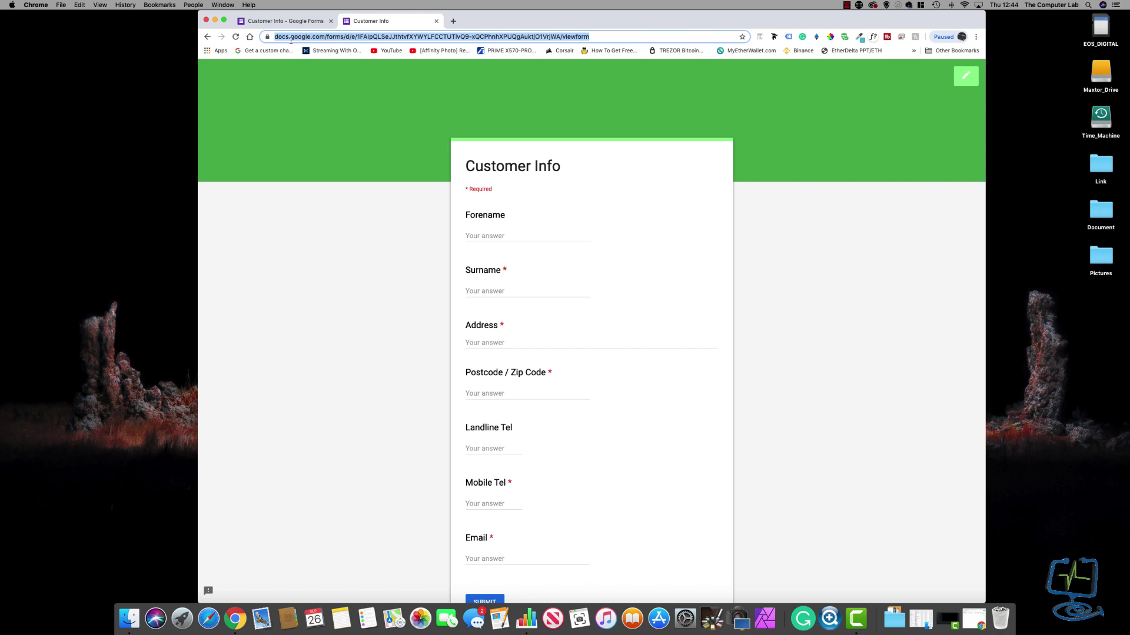
pyautogui.moveTo(280, 38); pyautogui.dragTo(126, 159)
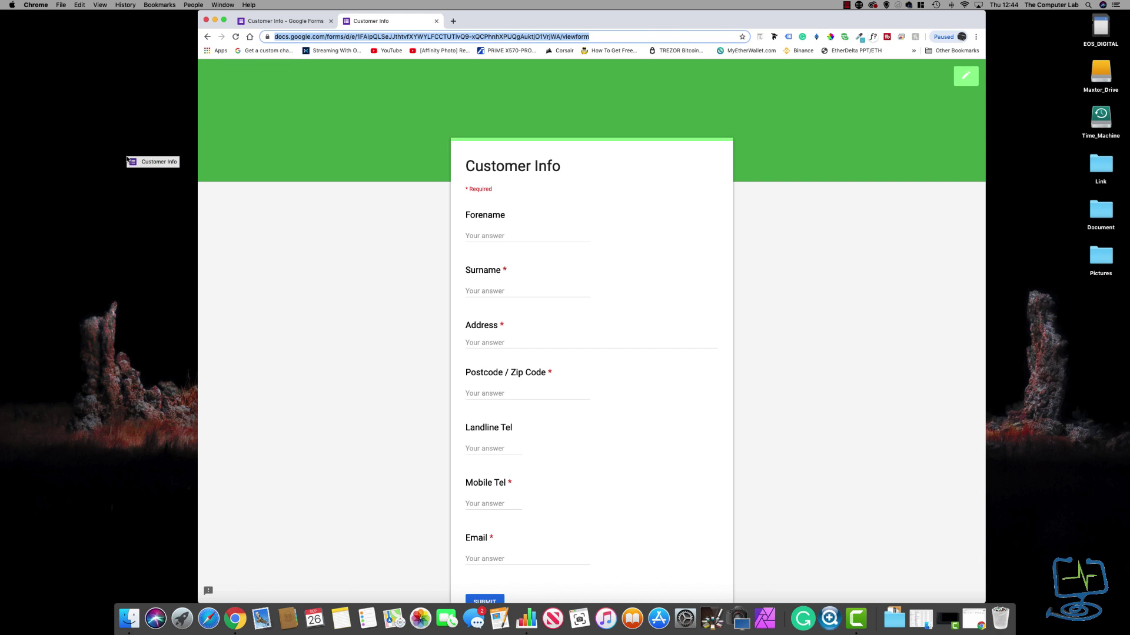
pyautogui.moveTo(127, 159); pyautogui.dragTo(127, 159)
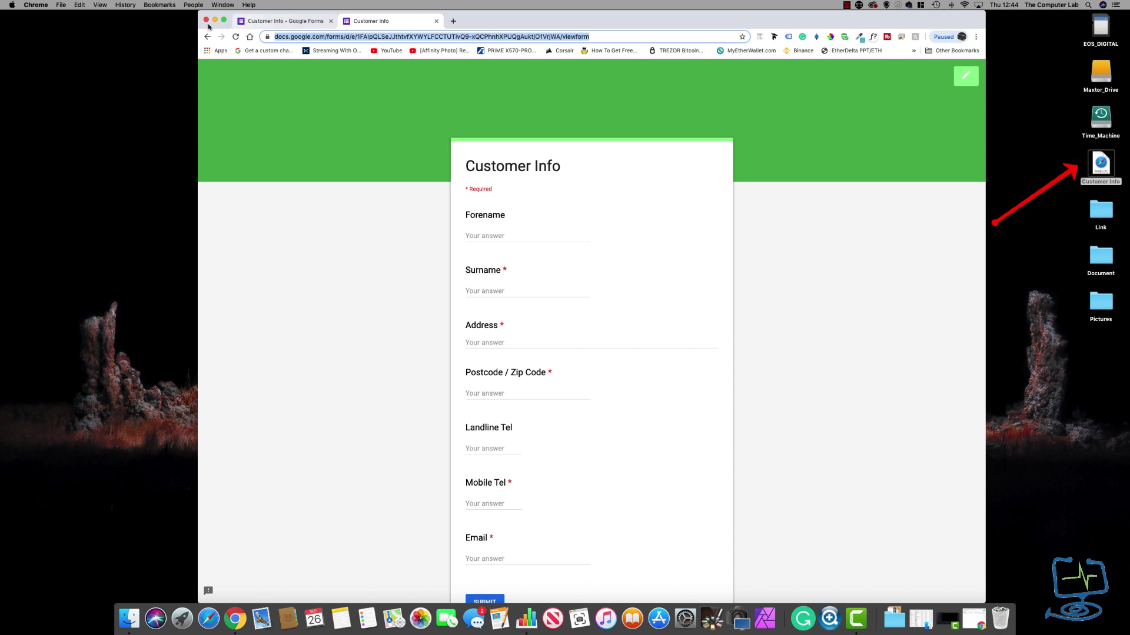
pyautogui.click(307, 18)
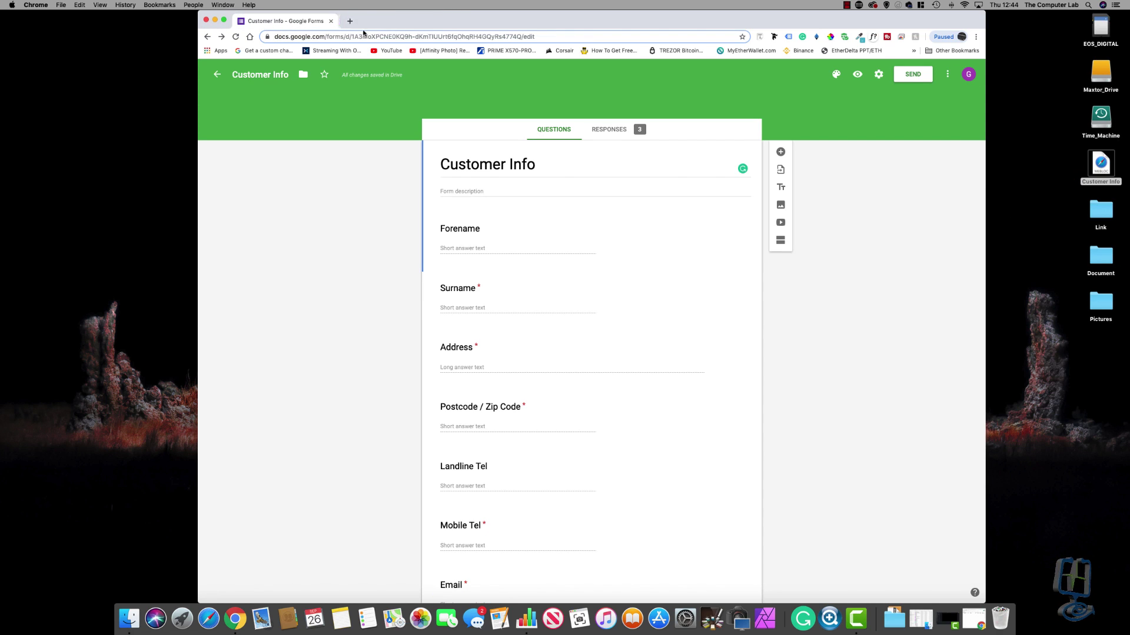
pyautogui.press('super+m')
pyautogui.click(331, 35)
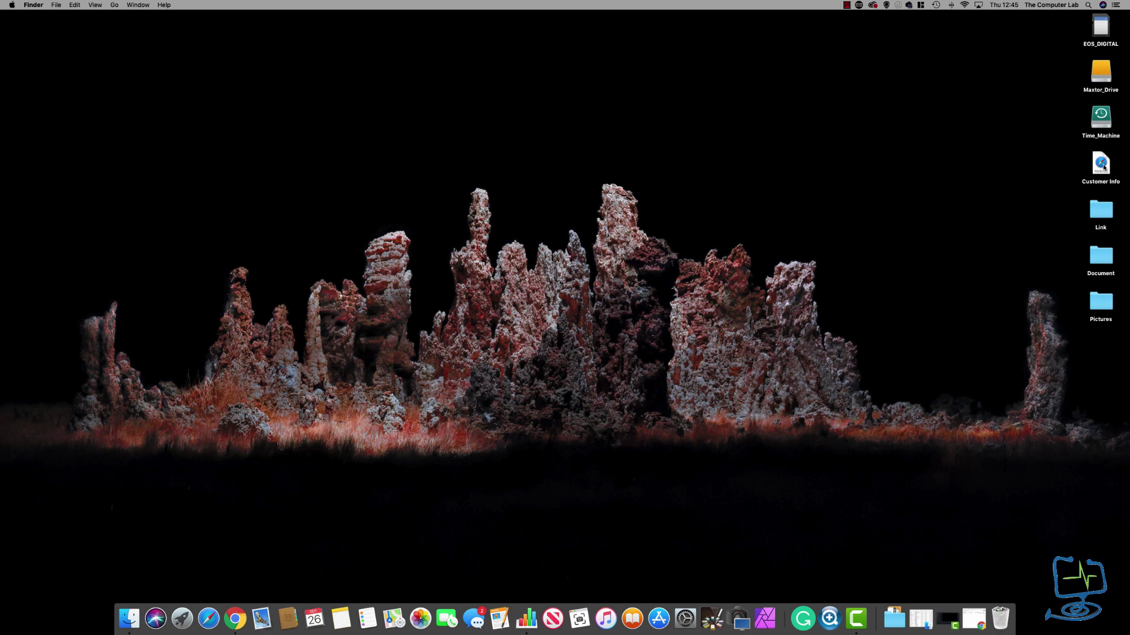
# Open the form from the desktop shortcut beside the sheet and submit a test response
pyautogui.doubleClick(1102, 167)
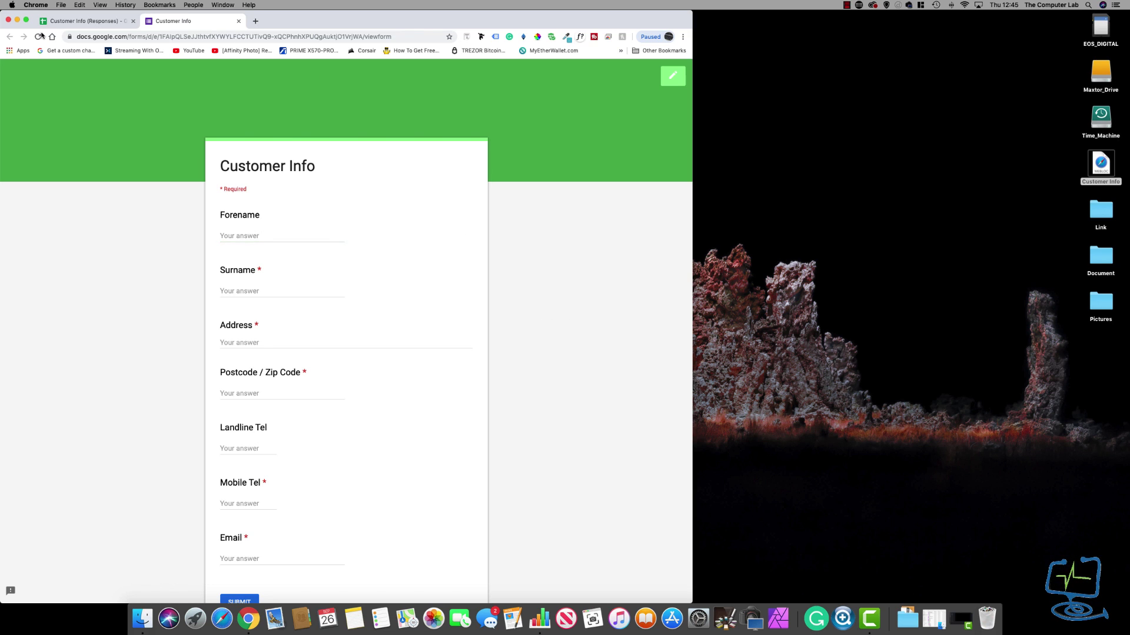
pyautogui.moveTo(184, 31); pyautogui.dragTo(1126, 148)
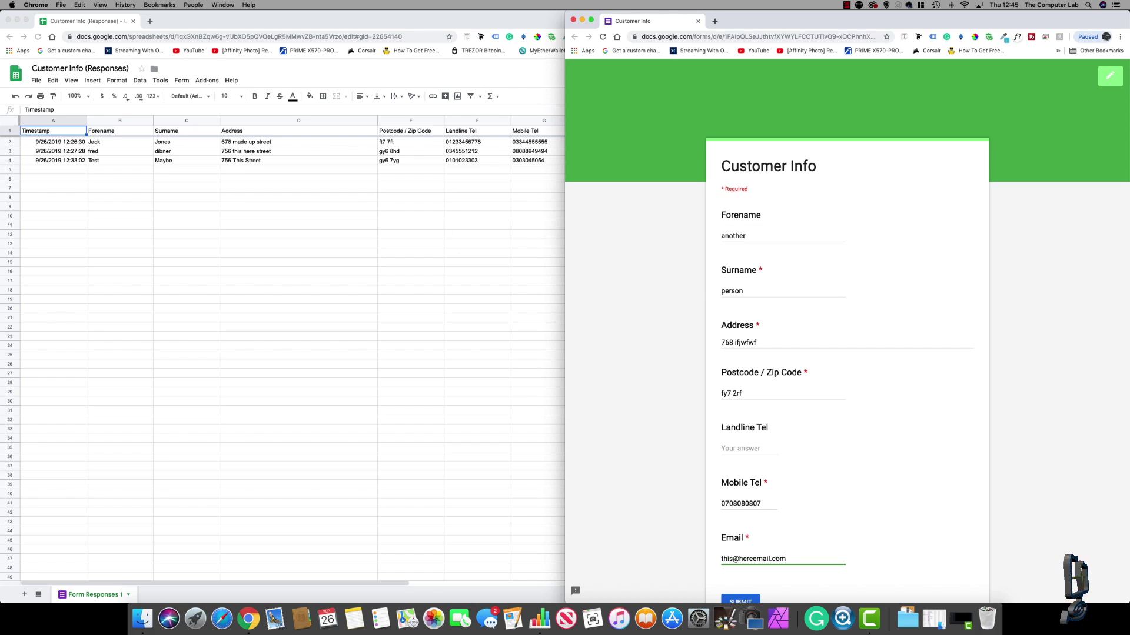
pyautogui.scroll(-2, 745, 544)
pyautogui.click(744, 544)
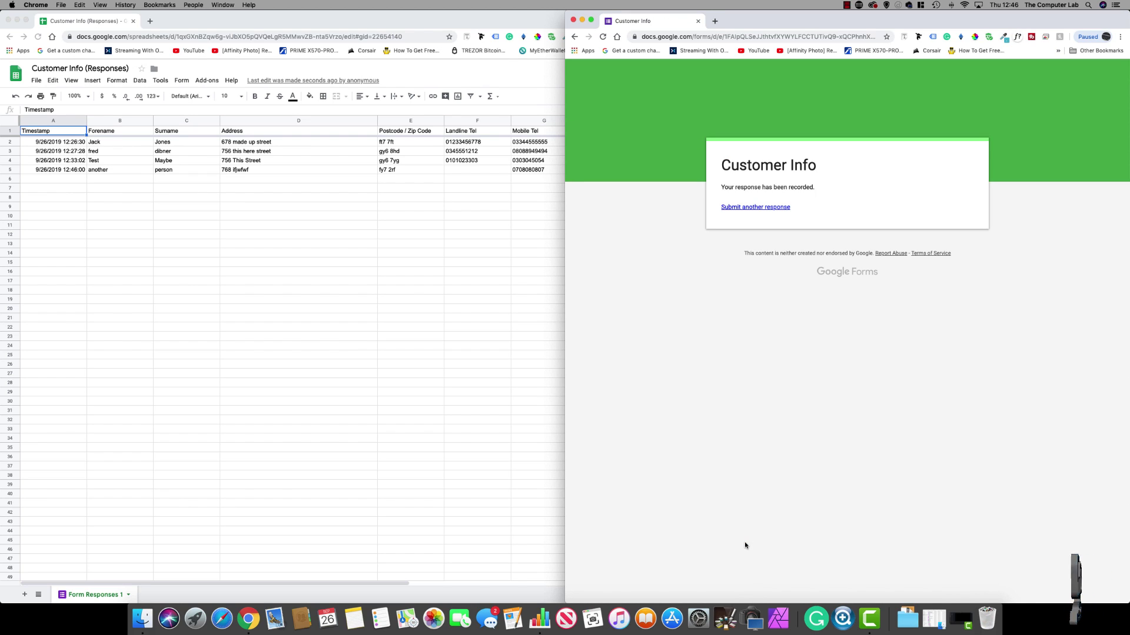
# Check that the new response appears as row 5 in the Customer Info (Responses) sheet
pyautogui.click(86, 227)
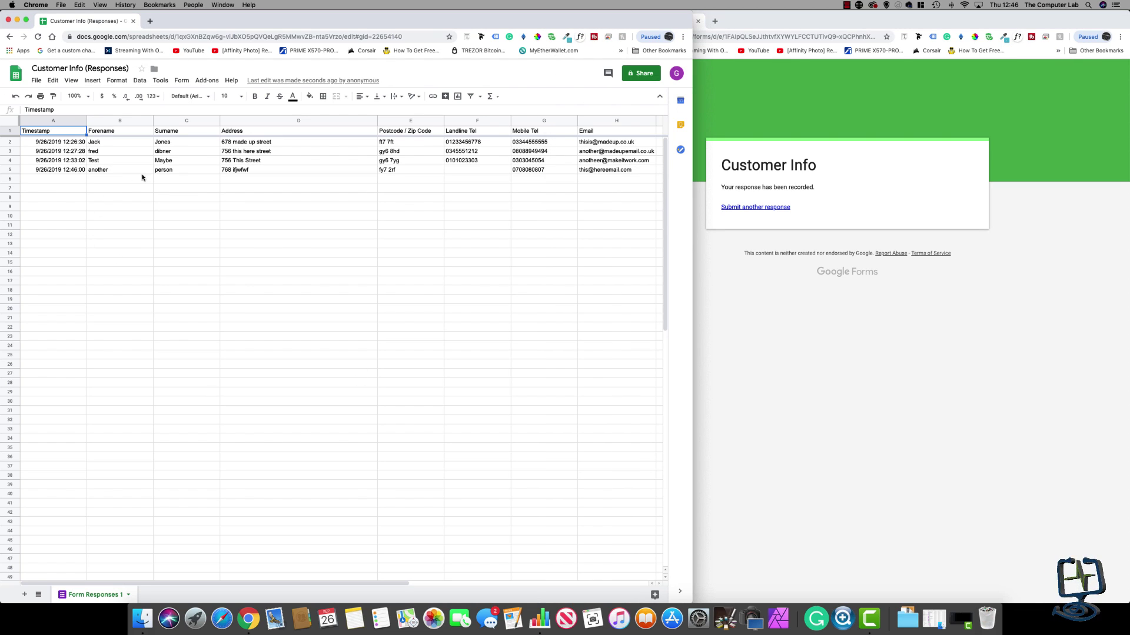
pyautogui.click(10, 169)
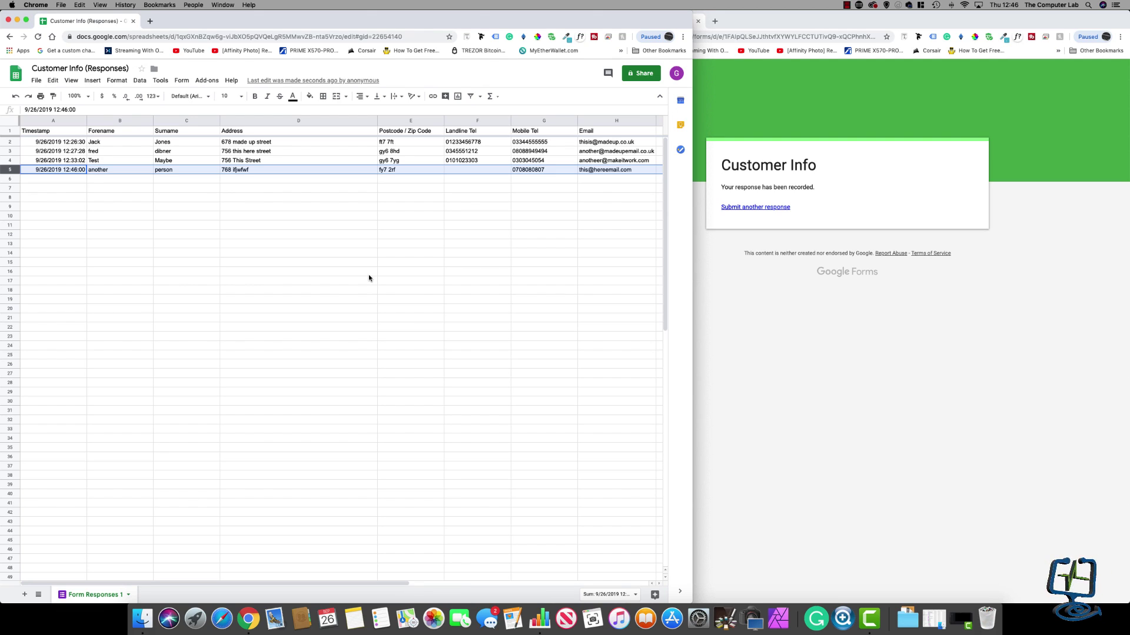
pyautogui.click(815, 332)
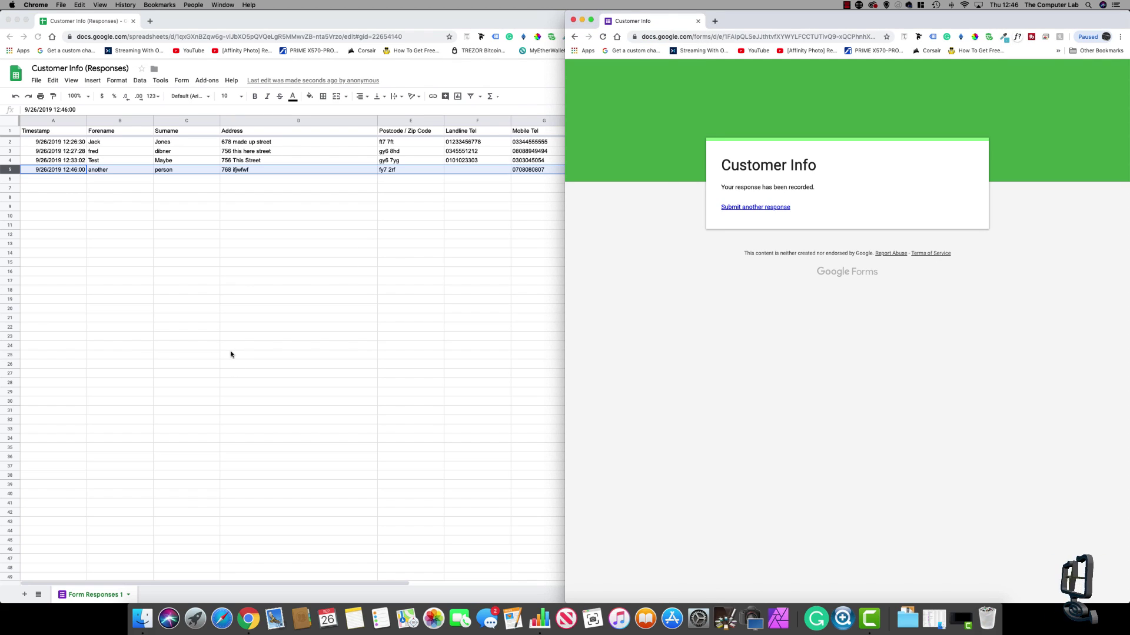
pyautogui.click(231, 355)
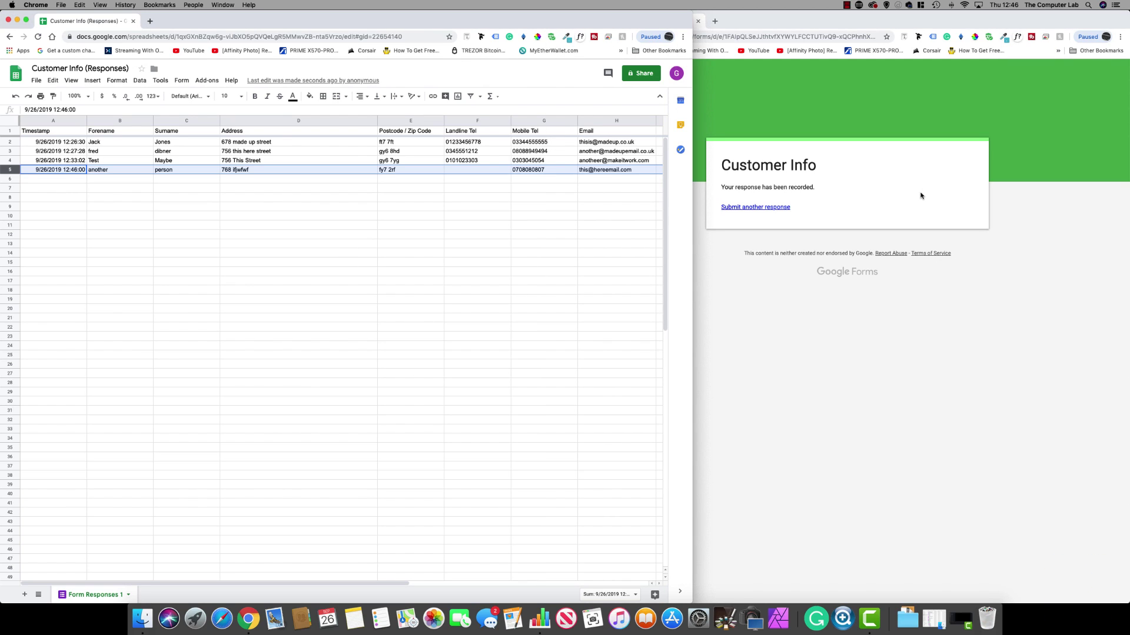